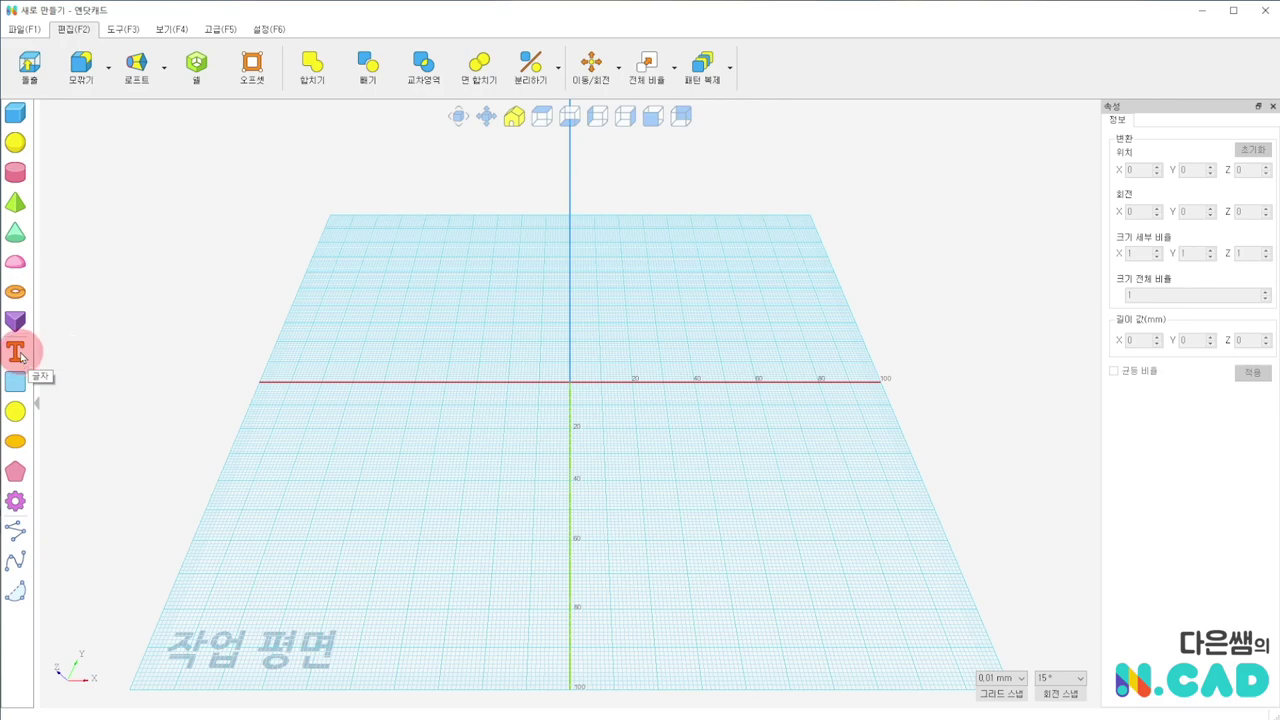
# Place the default 'Text' lettering (Franklin Gothic Medium, size 10) on the workplane near the origin
pyautogui.click(15, 351)
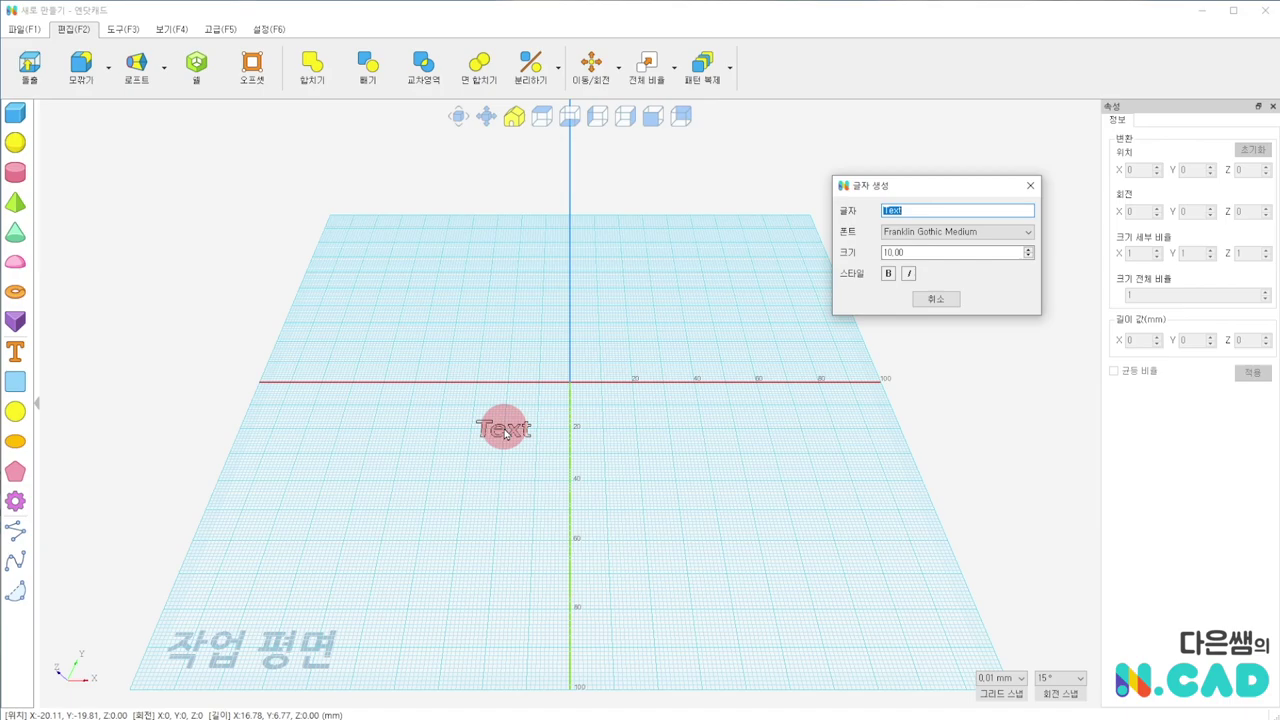
pyautogui.click(505, 432)
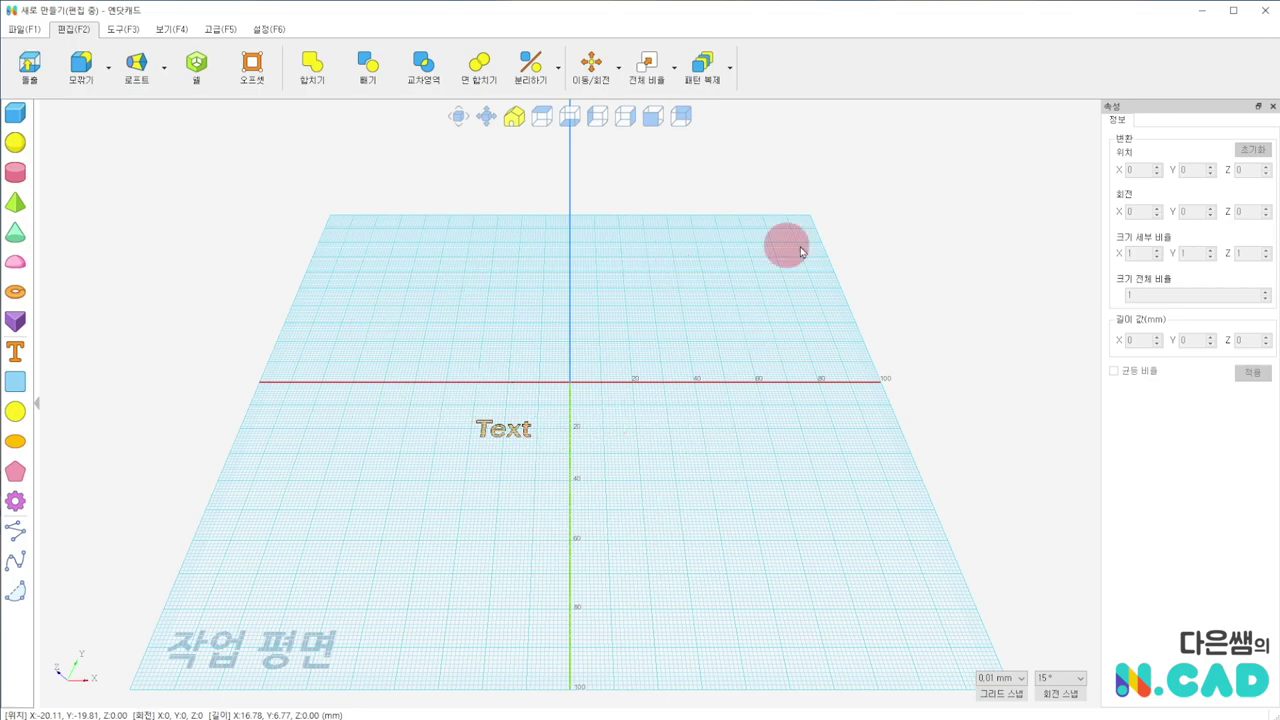
pyautogui.scroll(3, 577, 392)
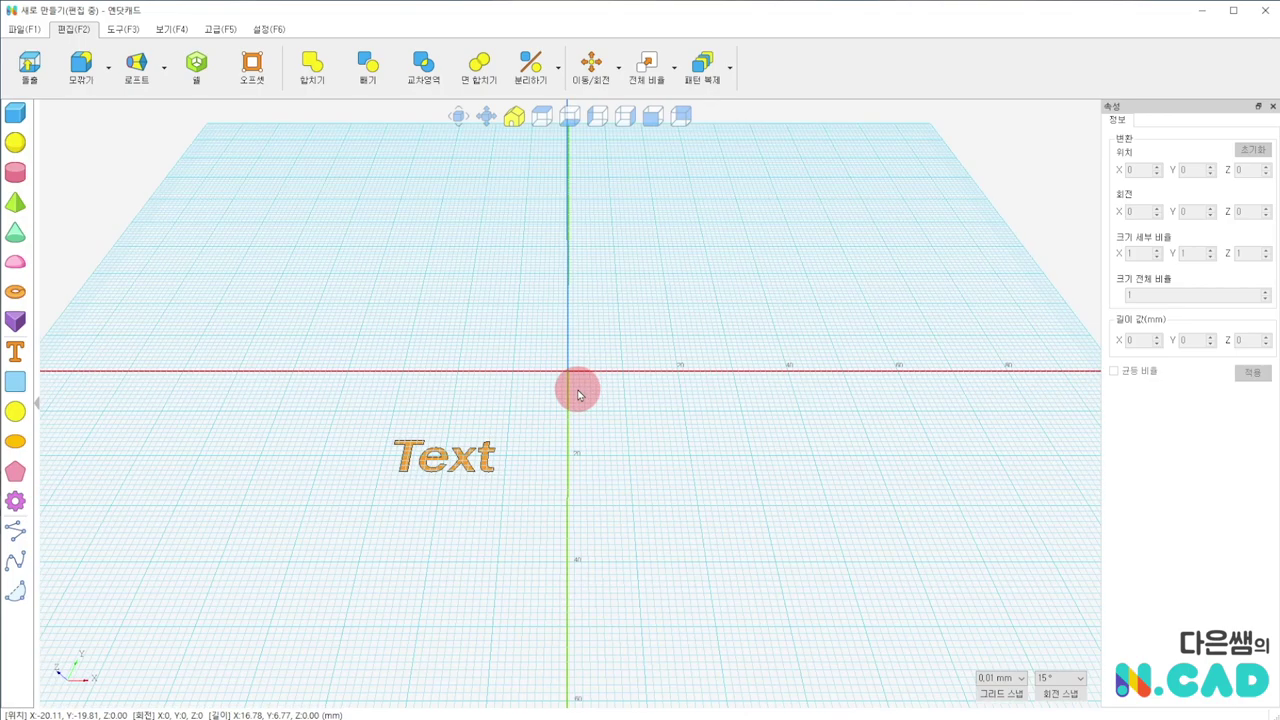
pyautogui.scroll(1, 577, 395)
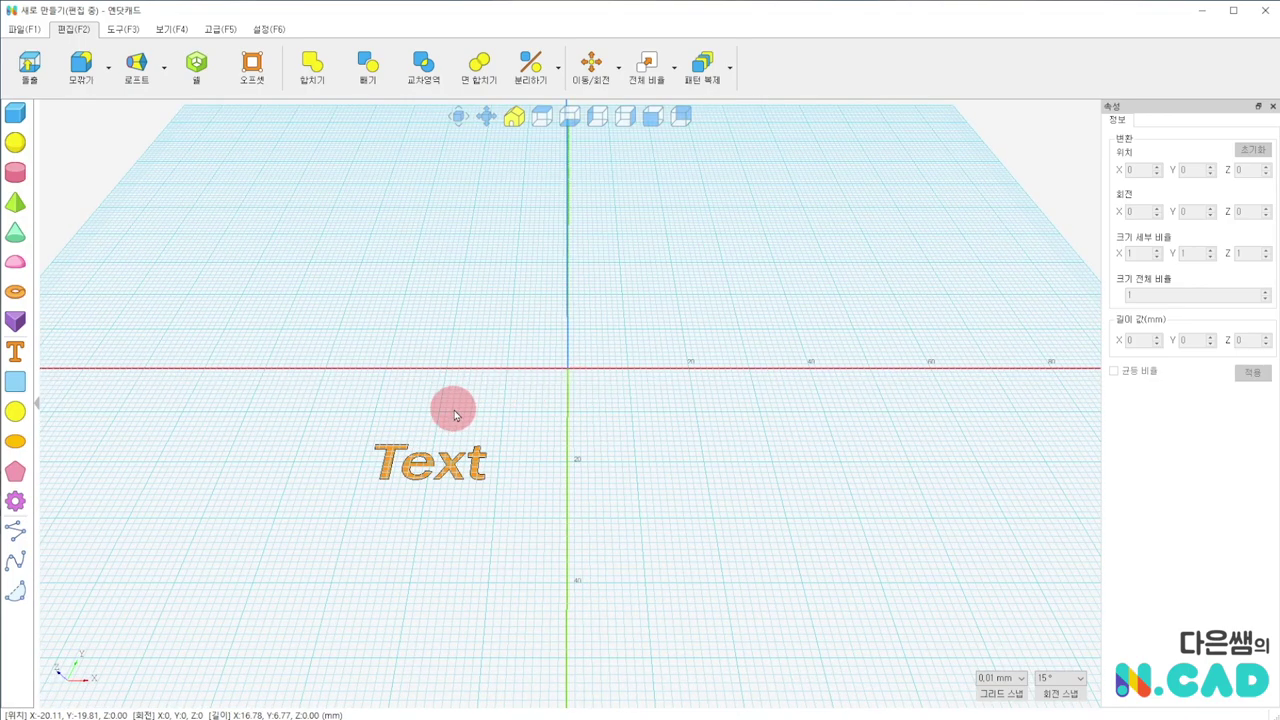
pyautogui.moveTo(454, 415); pyautogui.dragTo(543, 363, button='right')
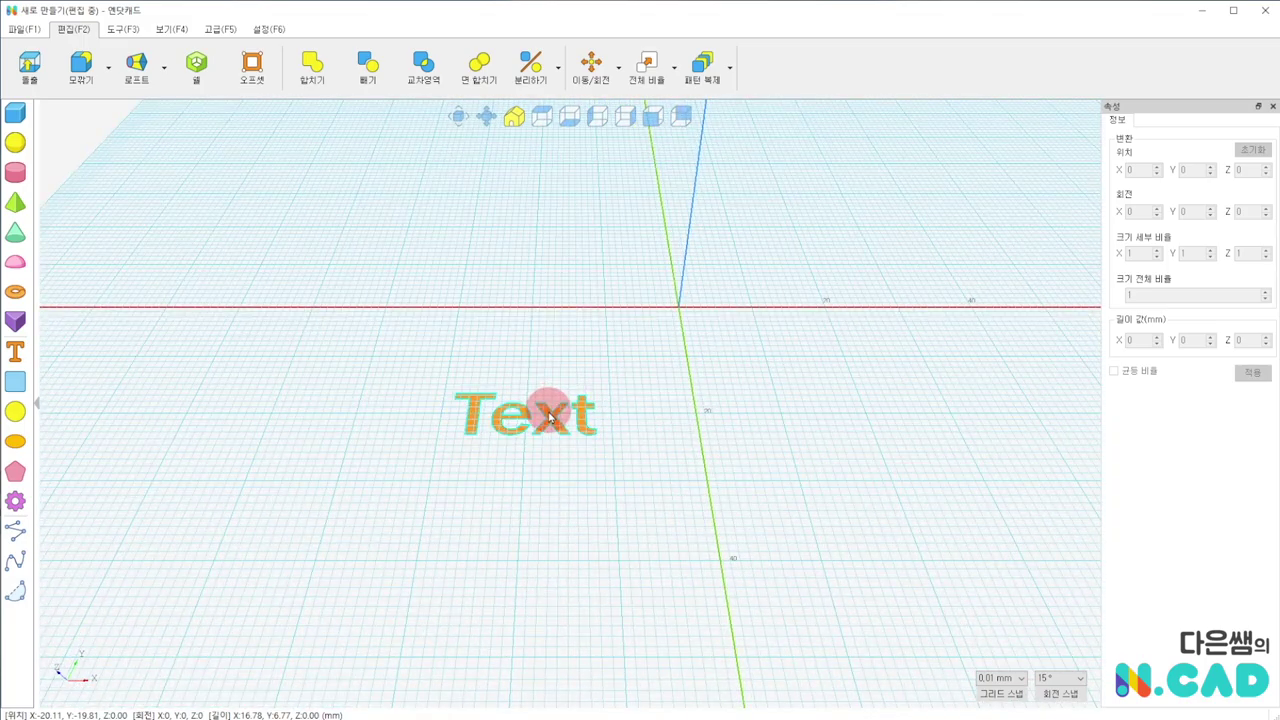
pyautogui.click(549, 416)
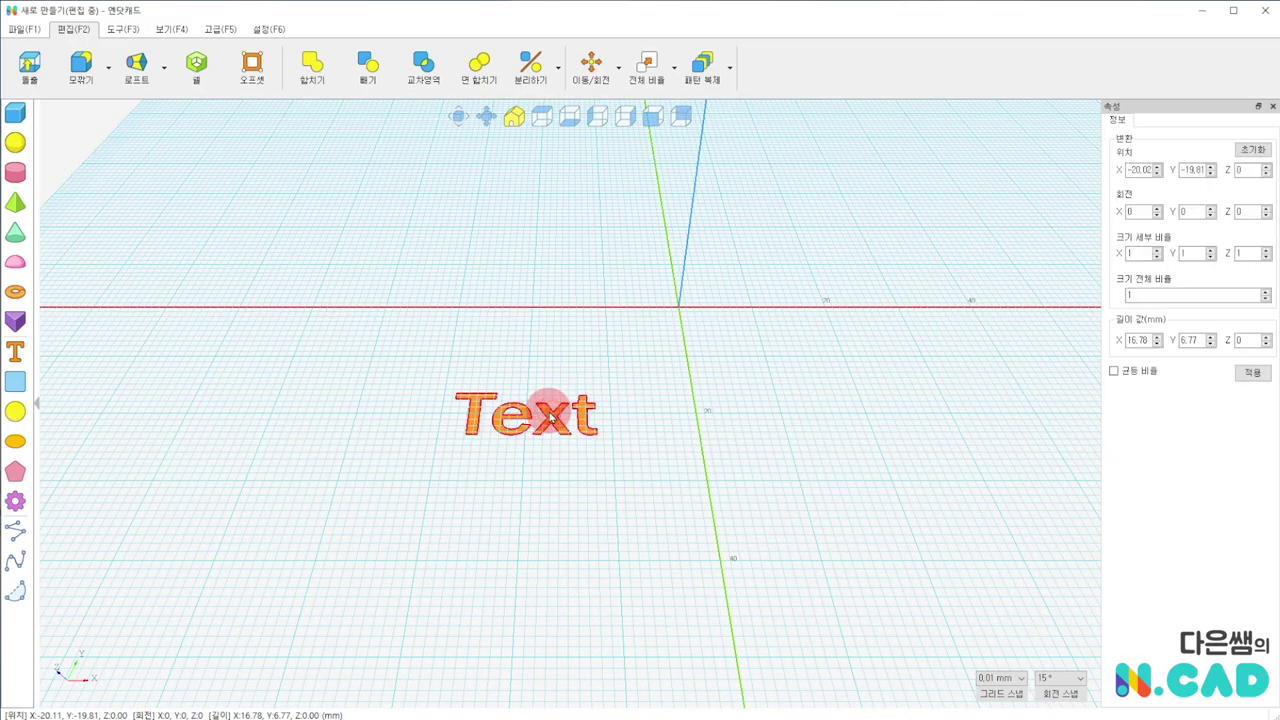
pyautogui.rightClick(551, 416)
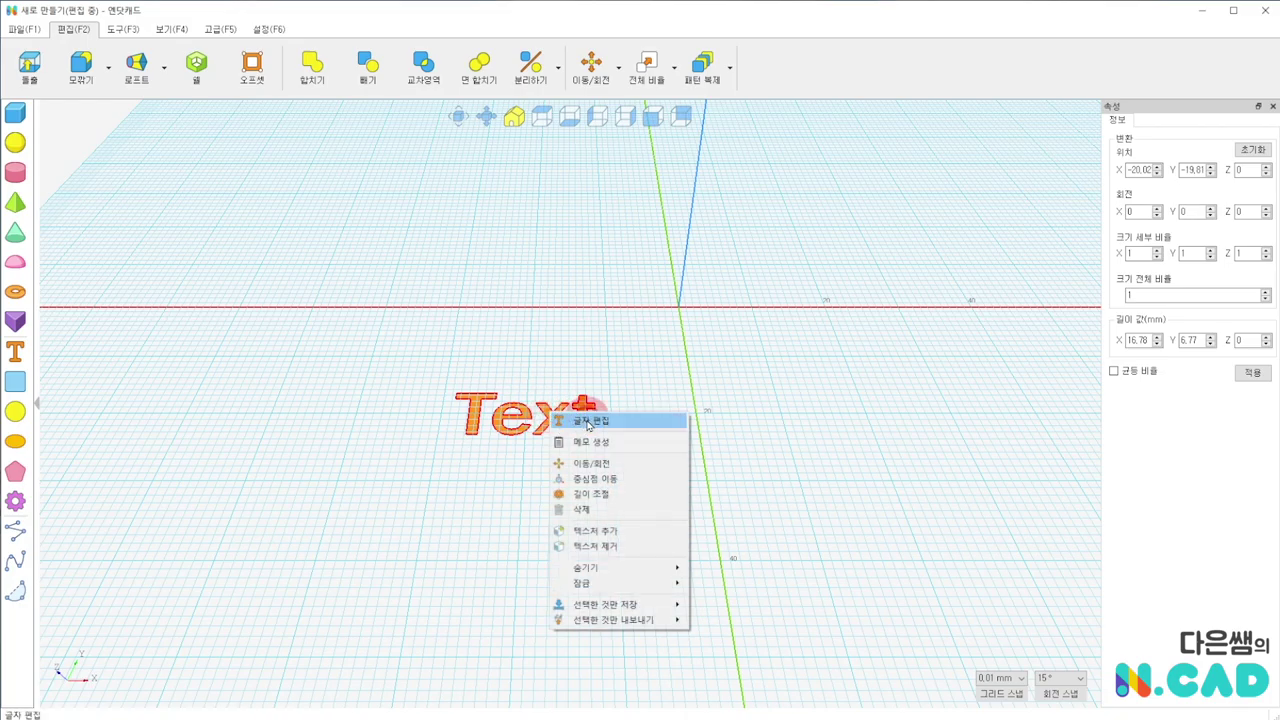
pyautogui.click(588, 421)
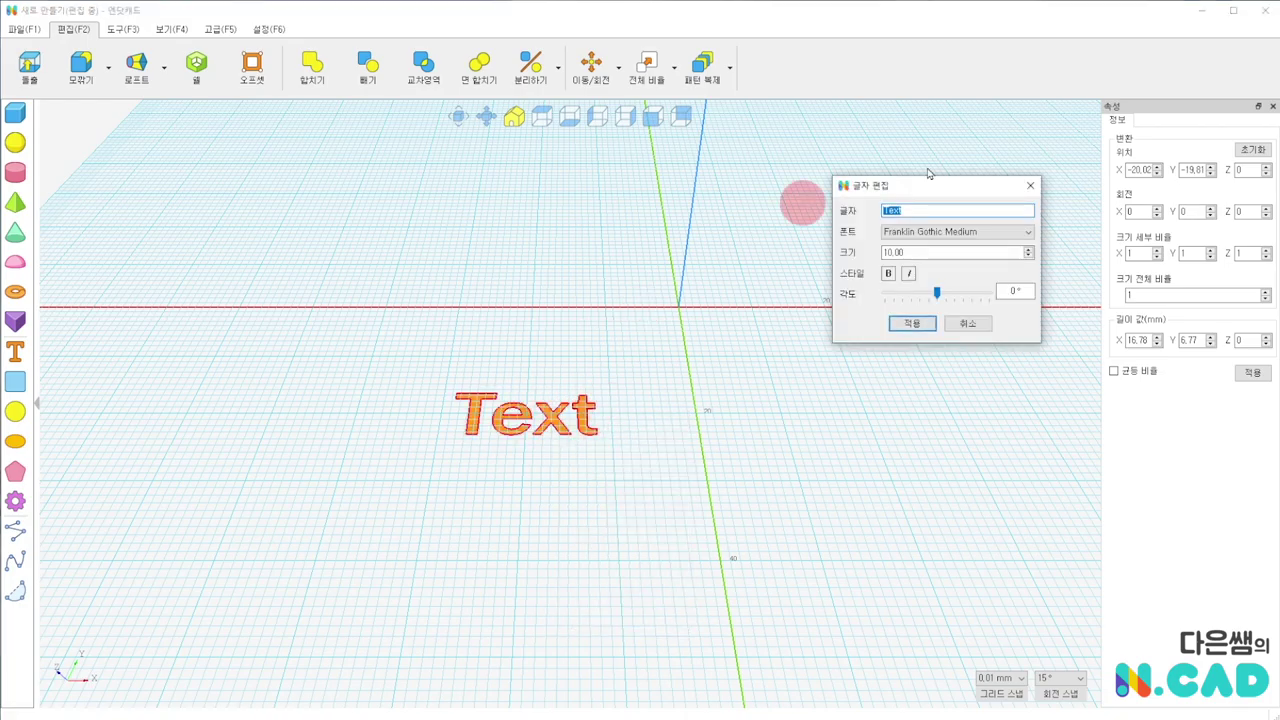
pyautogui.click(966, 326)
pyautogui.click(700, 449)
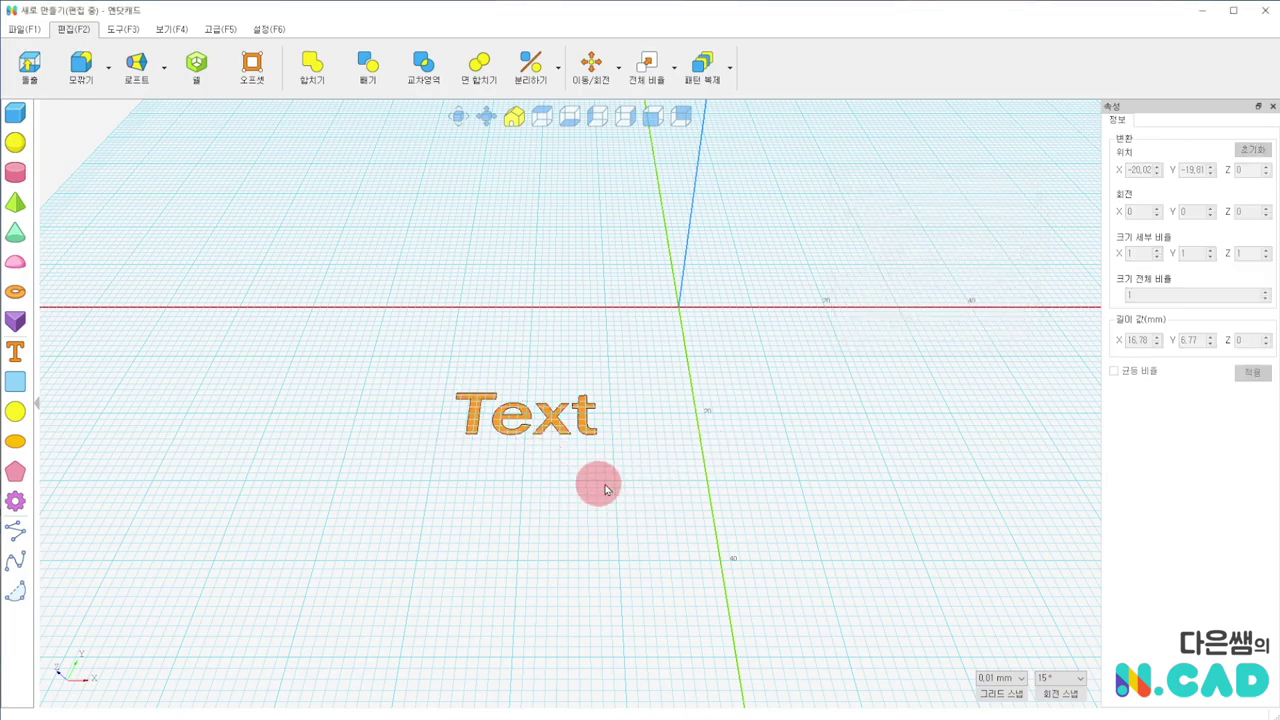
pyautogui.moveTo(760, 458)
pyautogui.mouseDown(button='right')
pyautogui.moveTo(768, 332)
pyautogui.moveTo(809, 449)
pyautogui.mouseUp(button='right')
pyautogui.scroll(-2, 560, 366)
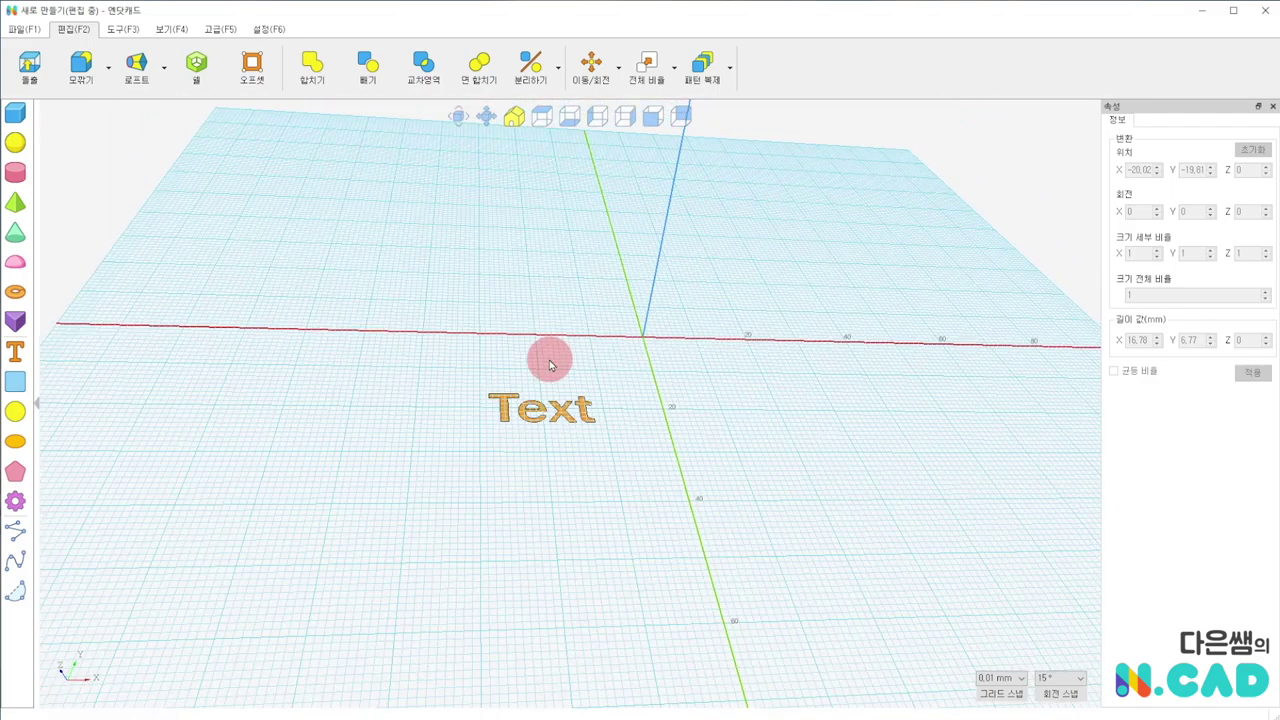
pyautogui.moveTo(345, 292); pyautogui.dragTo(308, 324, button='right')
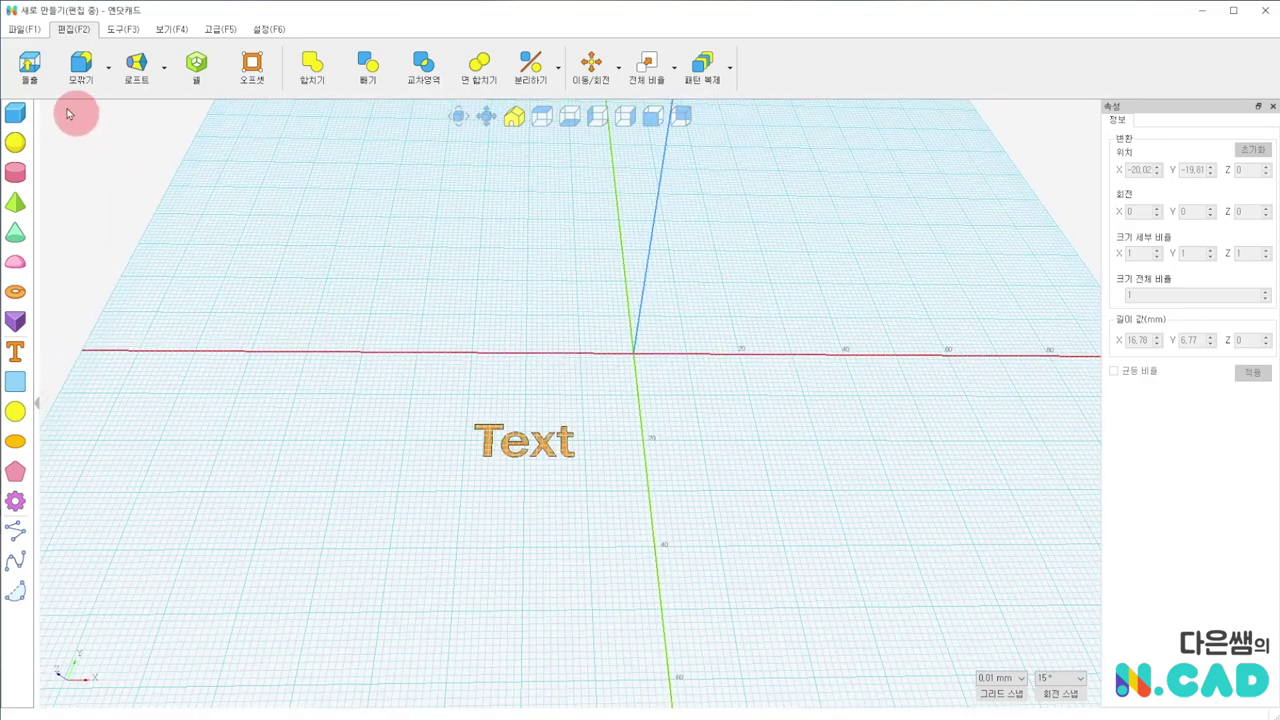
# Extrude the Text face into a 5 mm tall solid
pyautogui.click(30, 80)
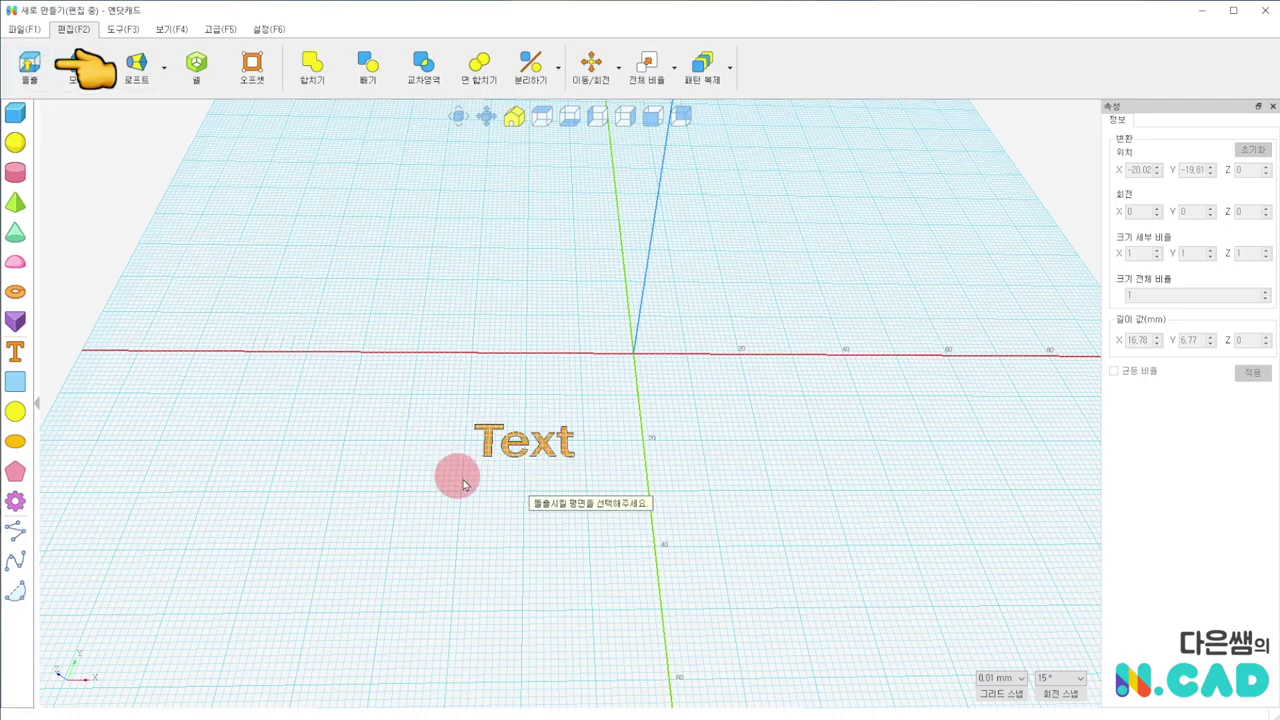
pyautogui.click(519, 448)
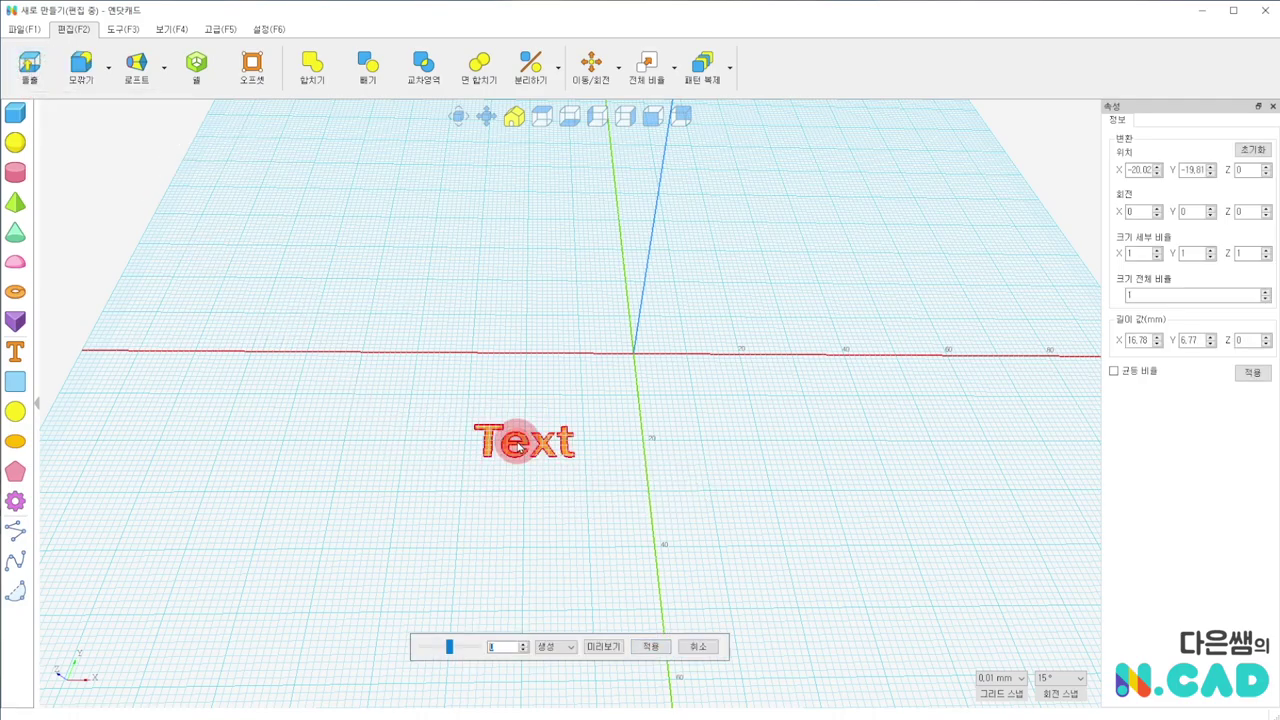
pyautogui.press('Return')
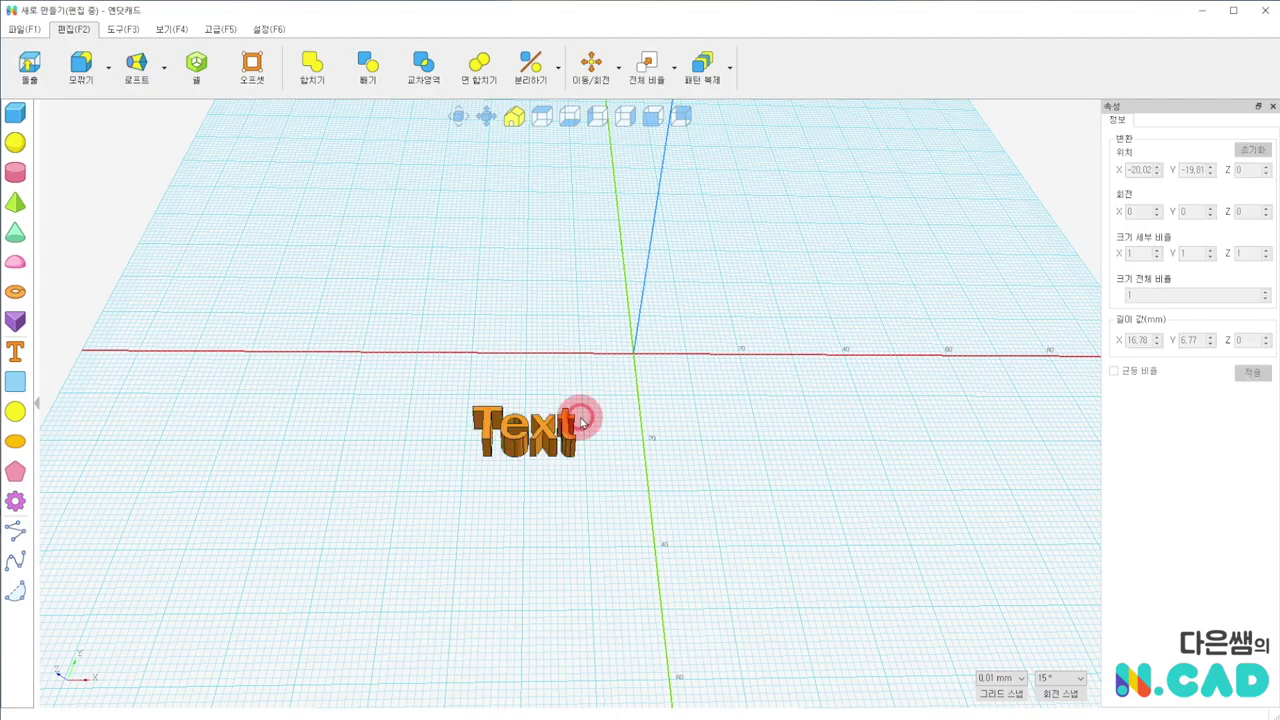
pyautogui.scroll(2, 650, 425)
pyautogui.scroll(1, 586, 437)
# Move the extruded Text to the left and reselect the flat Text
pyautogui.moveTo(568, 451)
pyautogui.mouseDown()
pyautogui.moveTo(365, 468)
pyautogui.moveTo(327, 488)
pyautogui.moveTo(243, 443)
pyautogui.moveTo(377, 474)
pyautogui.mouseUp()
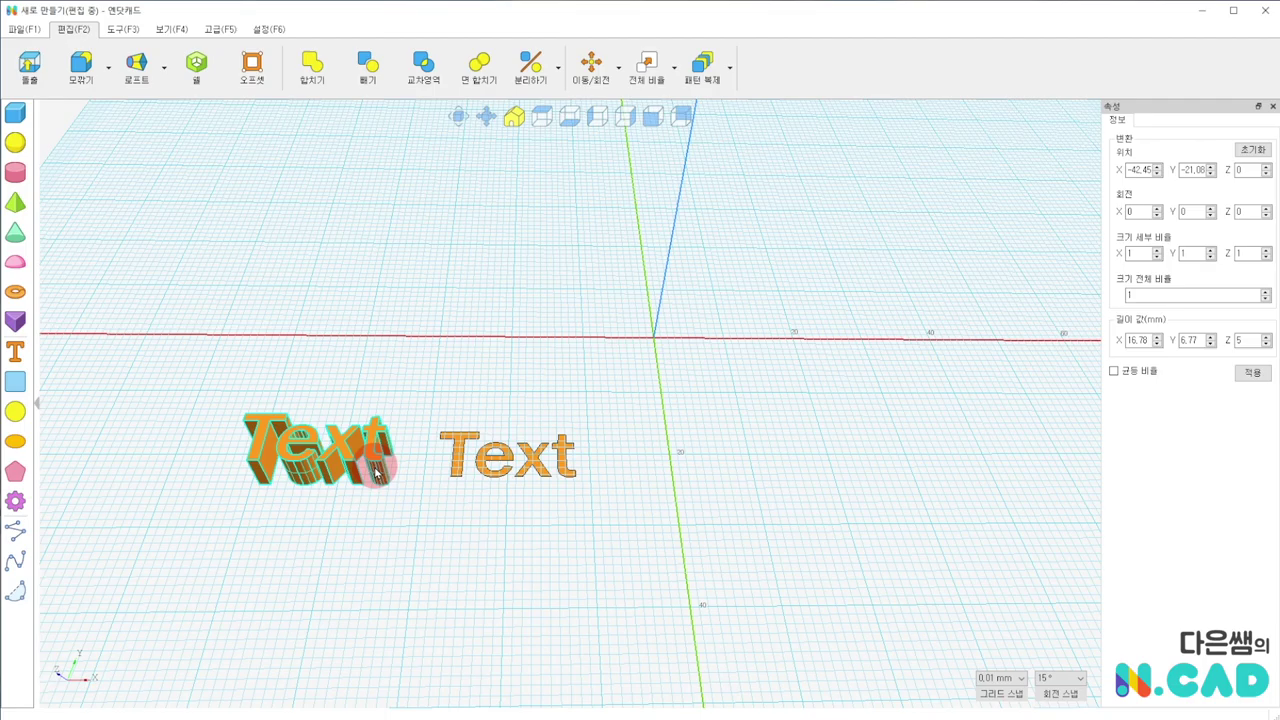
pyautogui.moveTo(331, 474); pyautogui.dragTo(341, 490)
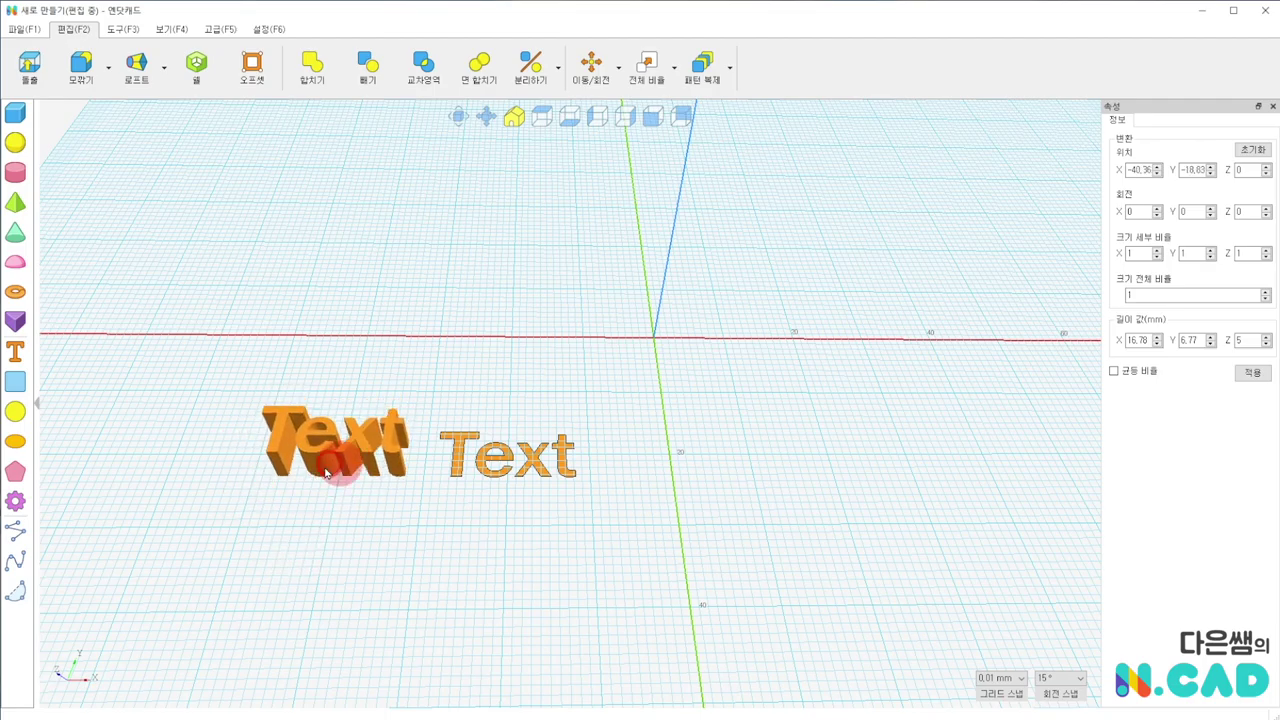
pyautogui.moveTo(449, 463); pyautogui.dragTo(503, 458)
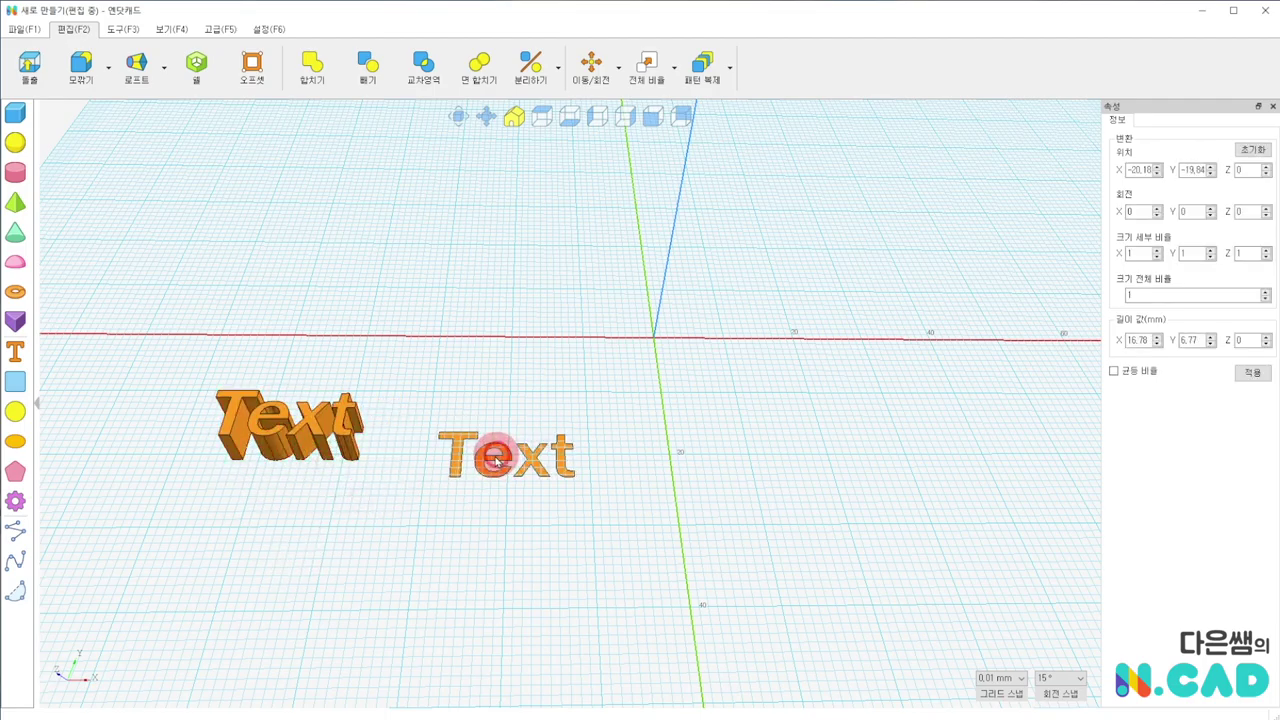
pyautogui.click(507, 463)
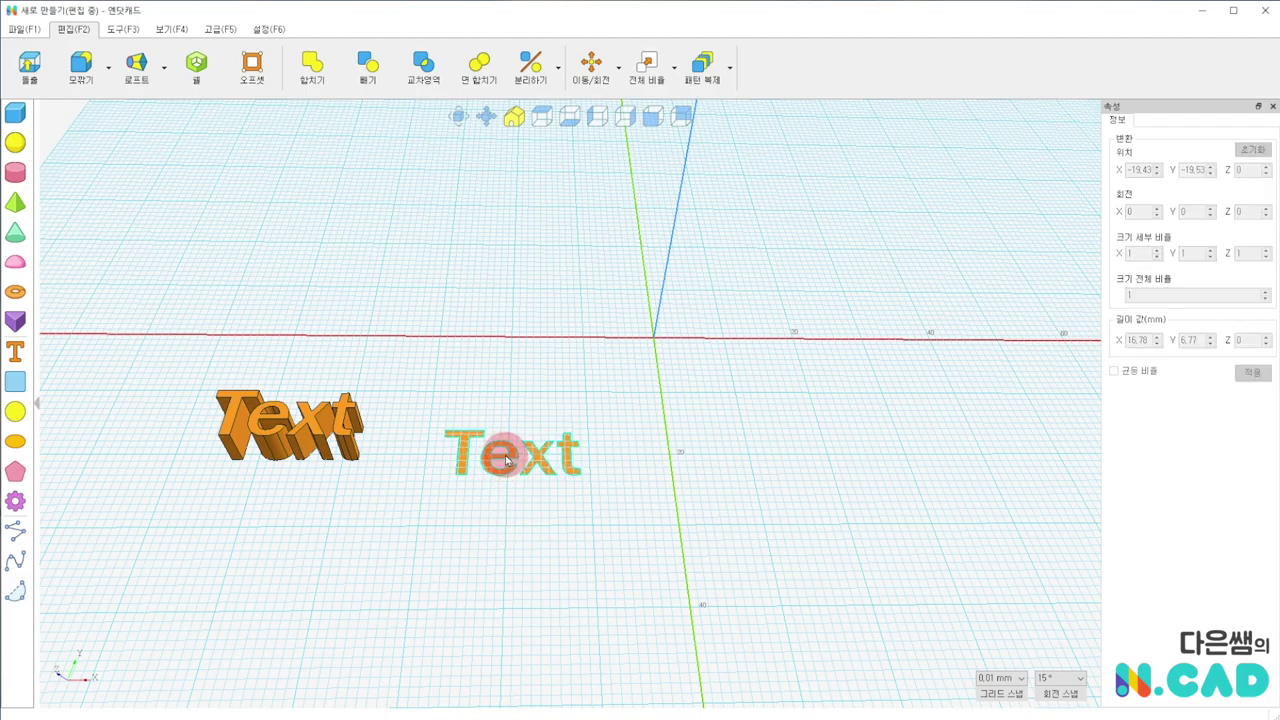
pyautogui.click(507, 460)
# Edit the flat lettering so it reads '한글' at size 25
pyautogui.rightClick(507, 459)
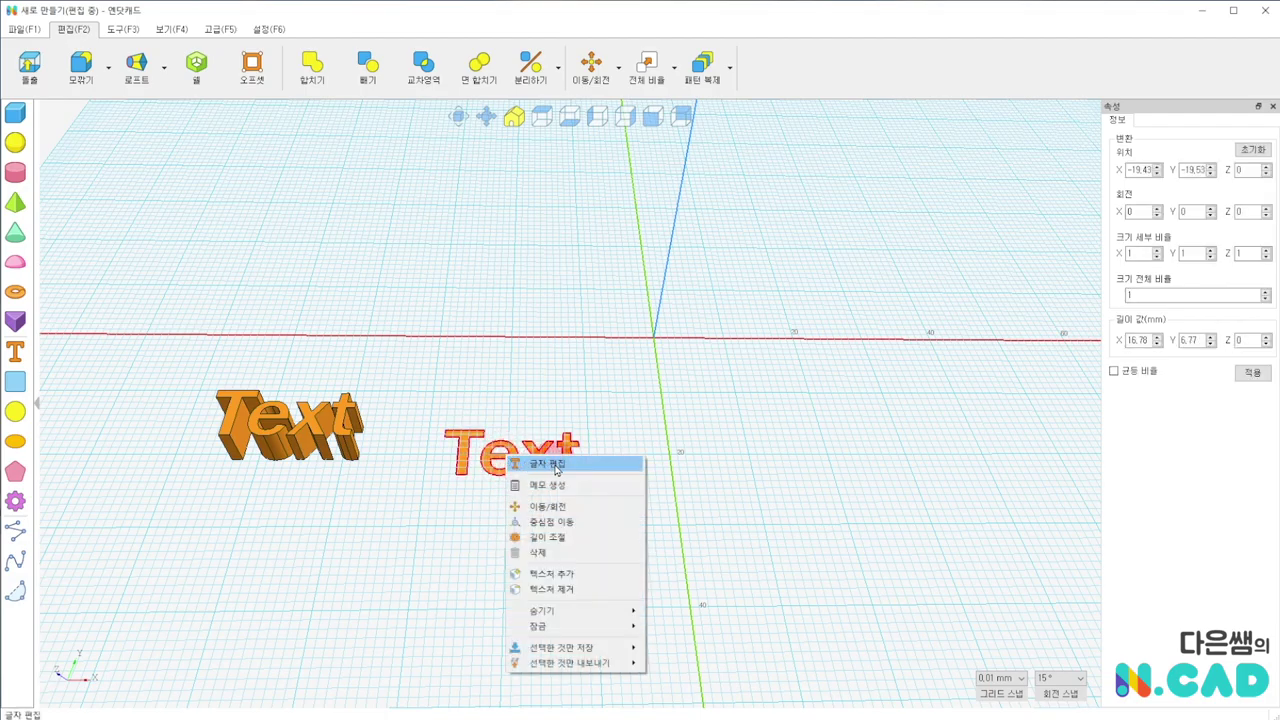
pyautogui.click(548, 464)
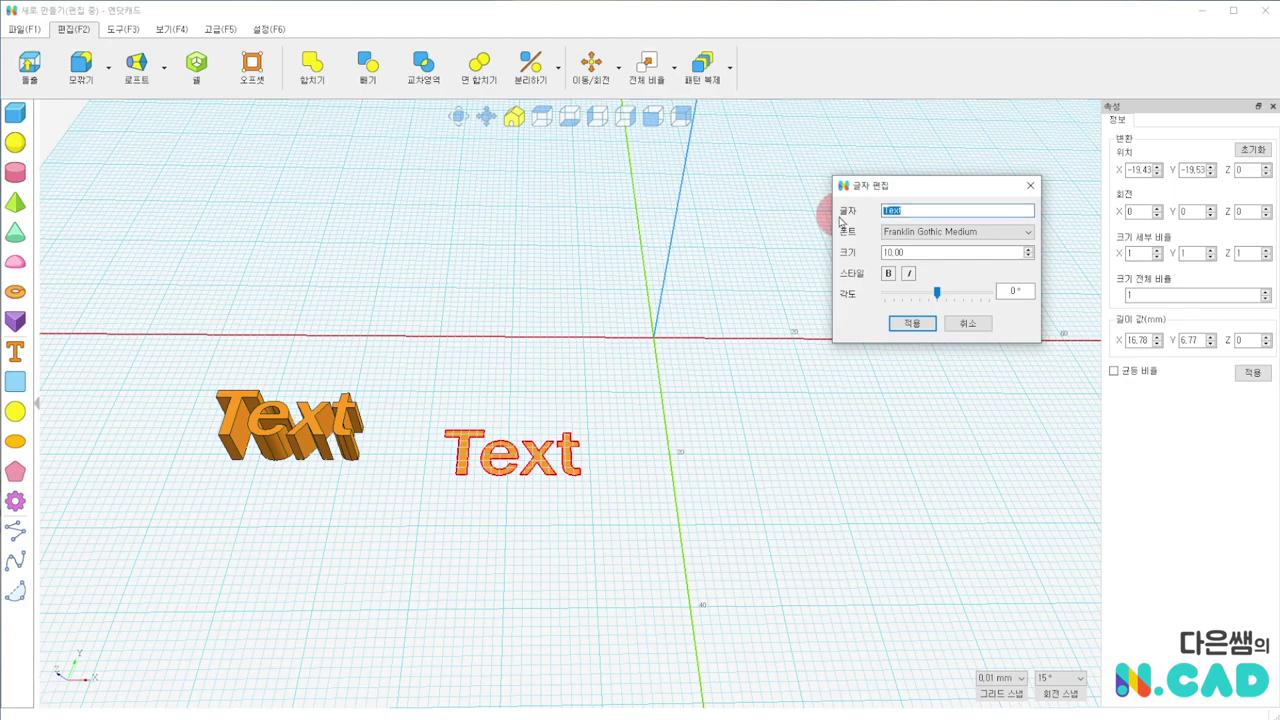
pyautogui.write('go')
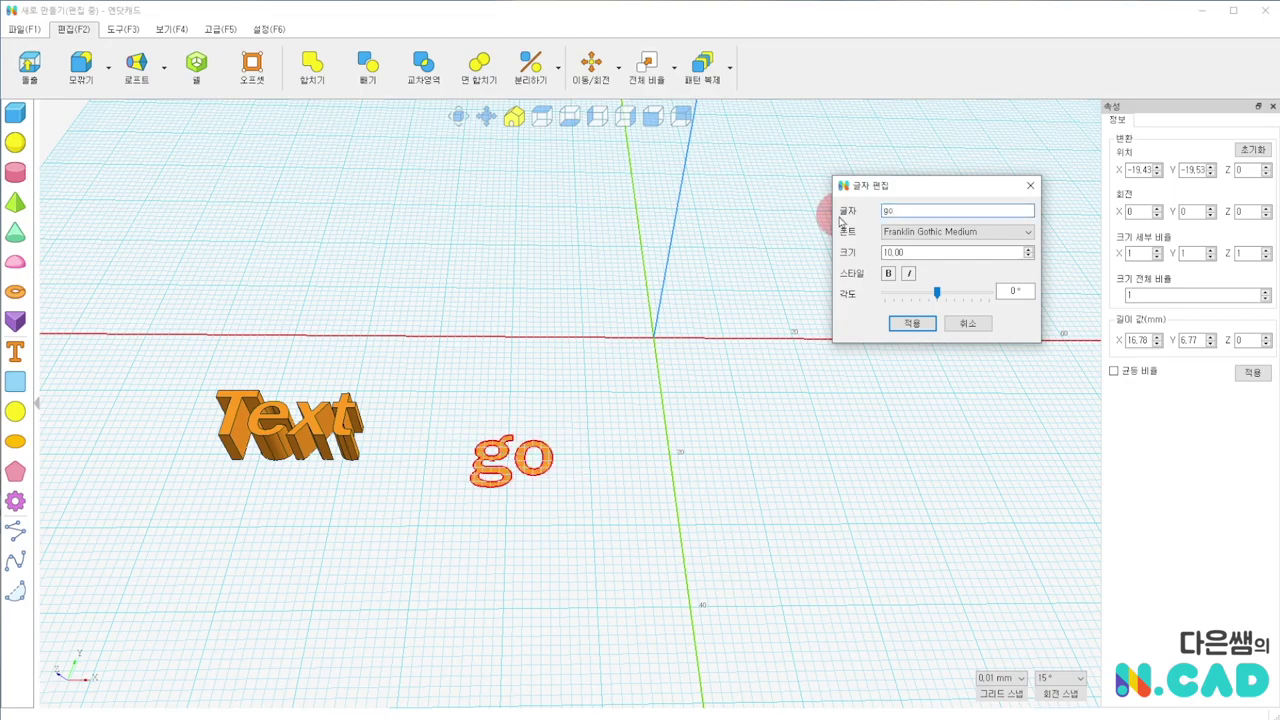
pyautogui.press('BackSpace')
pyautogui.press('BackSpace')
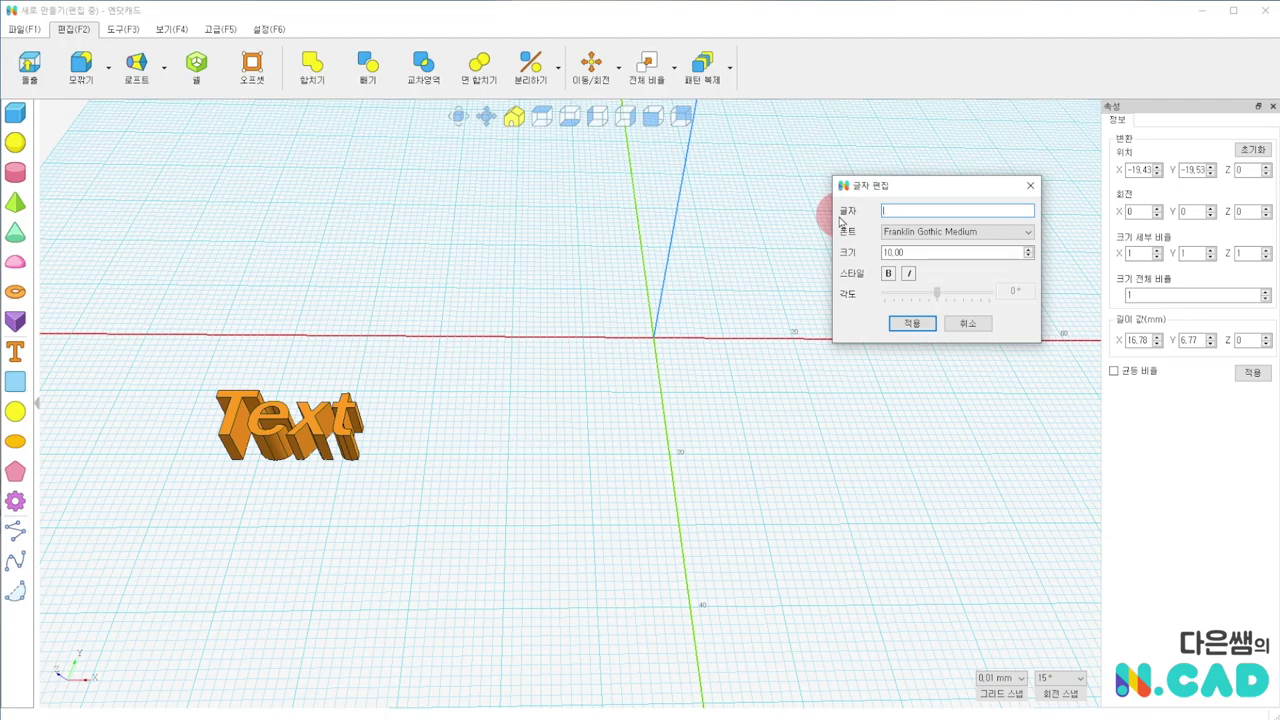
pyautogui.write('한')
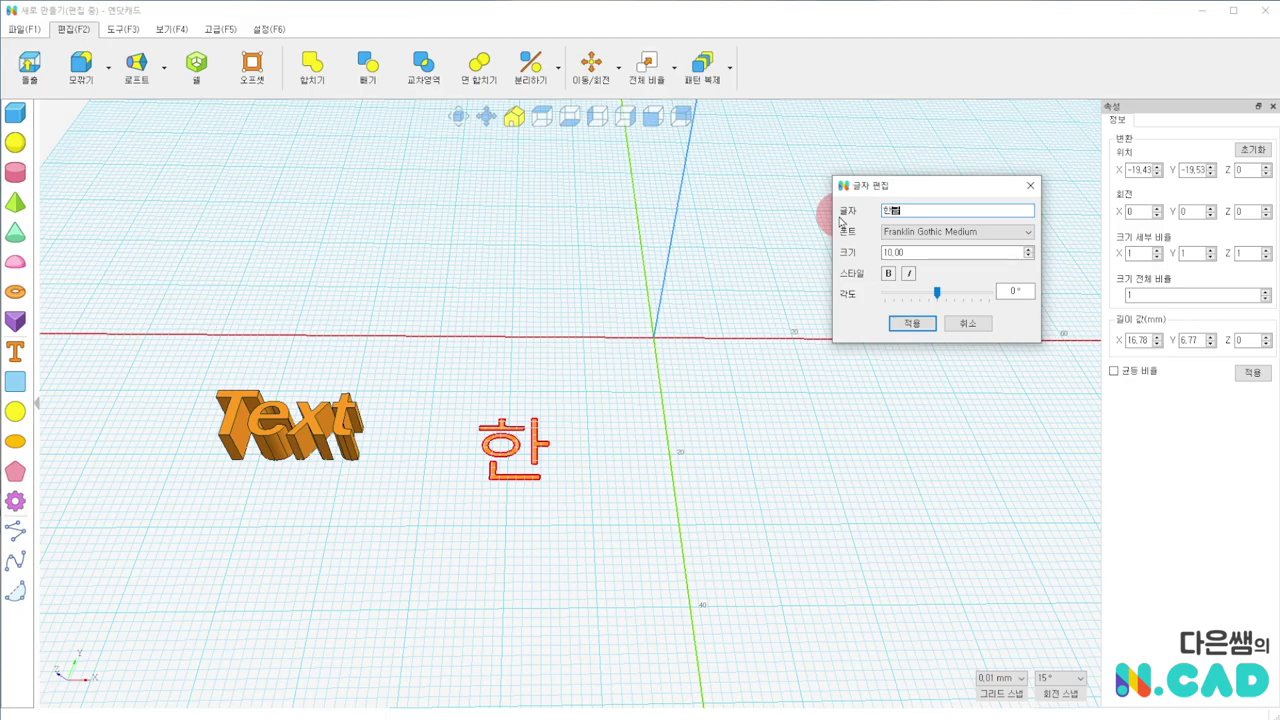
pyautogui.write('글')
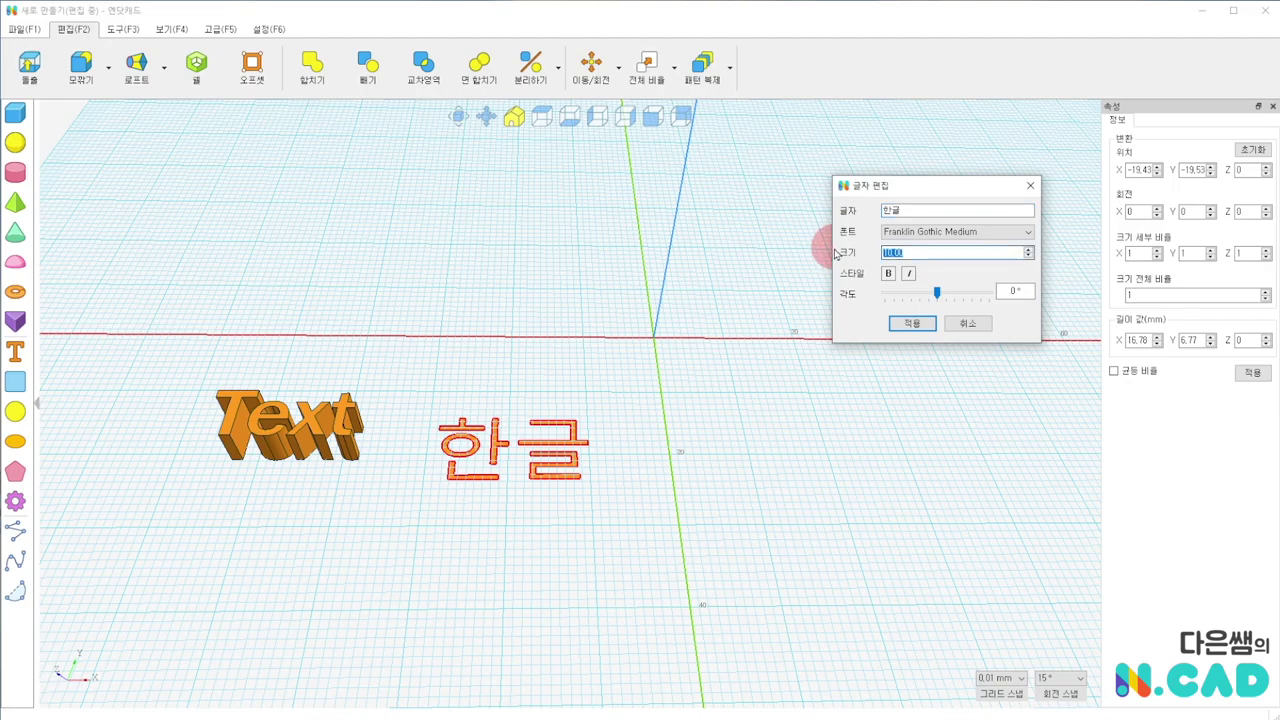
pyautogui.write('25')
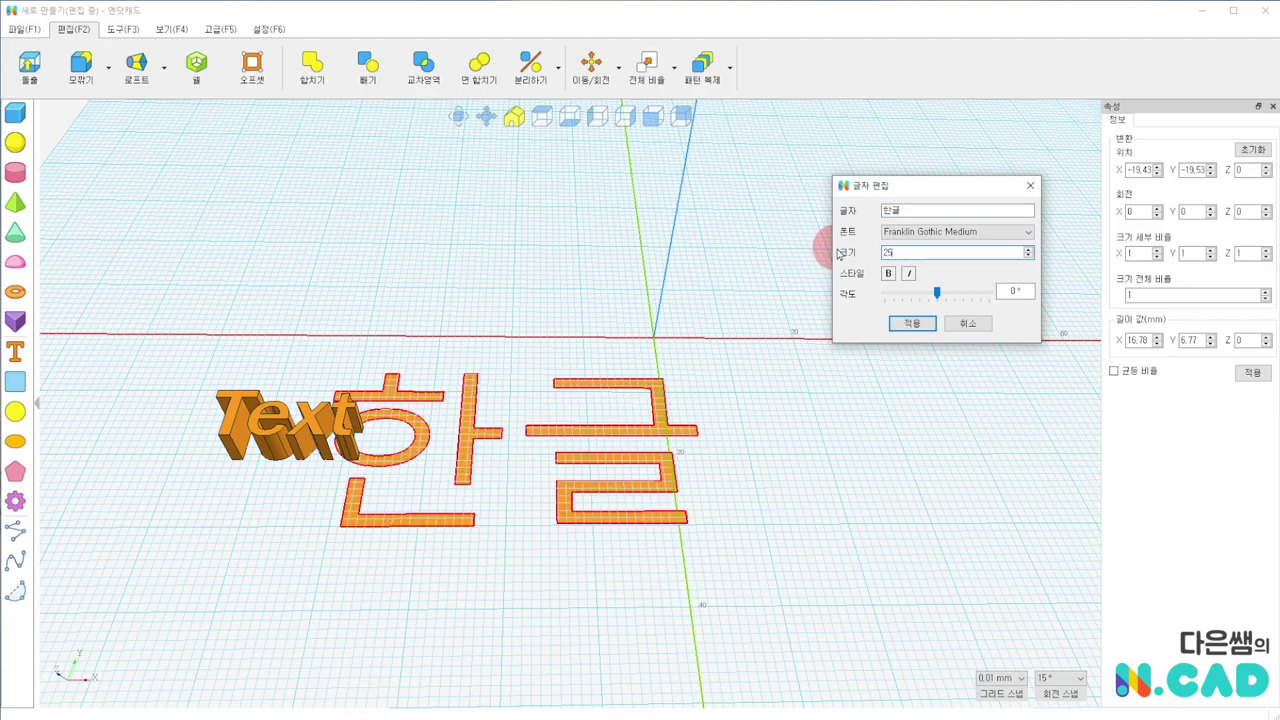
pyautogui.click(904, 325)
# Confirm the 한글 lettering and move it beside the Text model
pyautogui.click(751, 457)
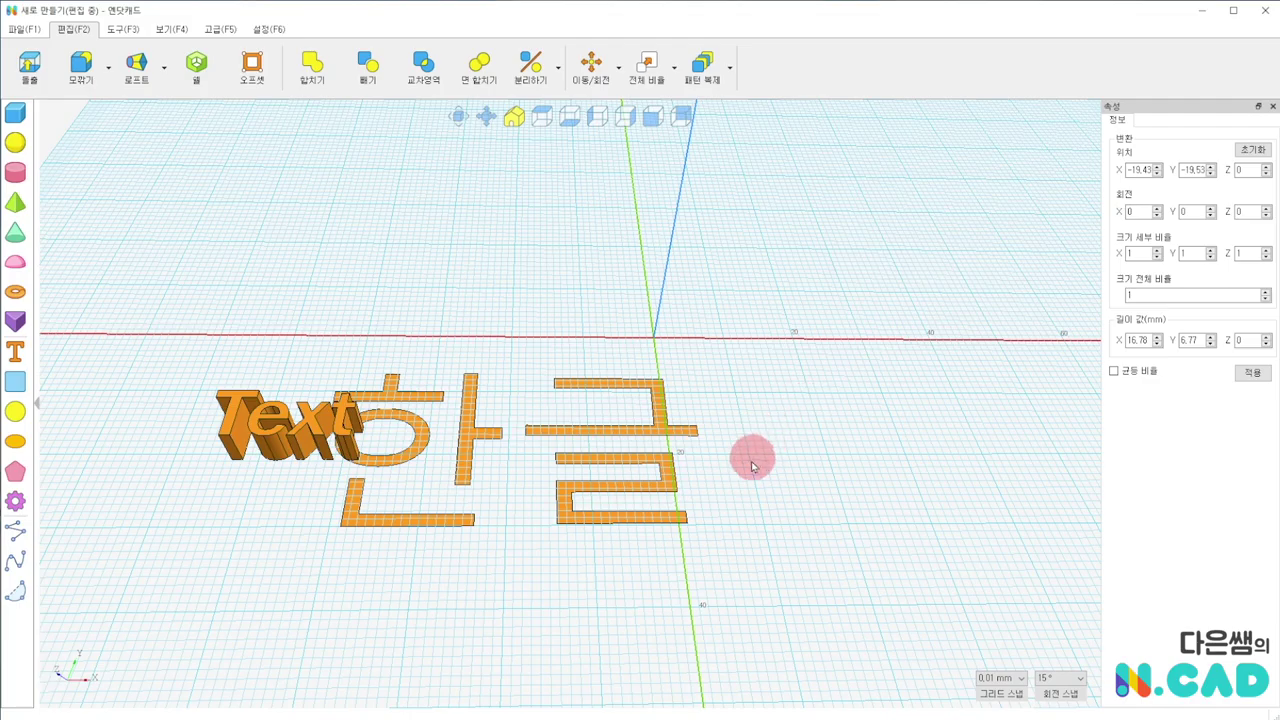
pyautogui.moveTo(751, 457); pyautogui.dragTo(757, 486, button='right')
pyautogui.click(563, 435)
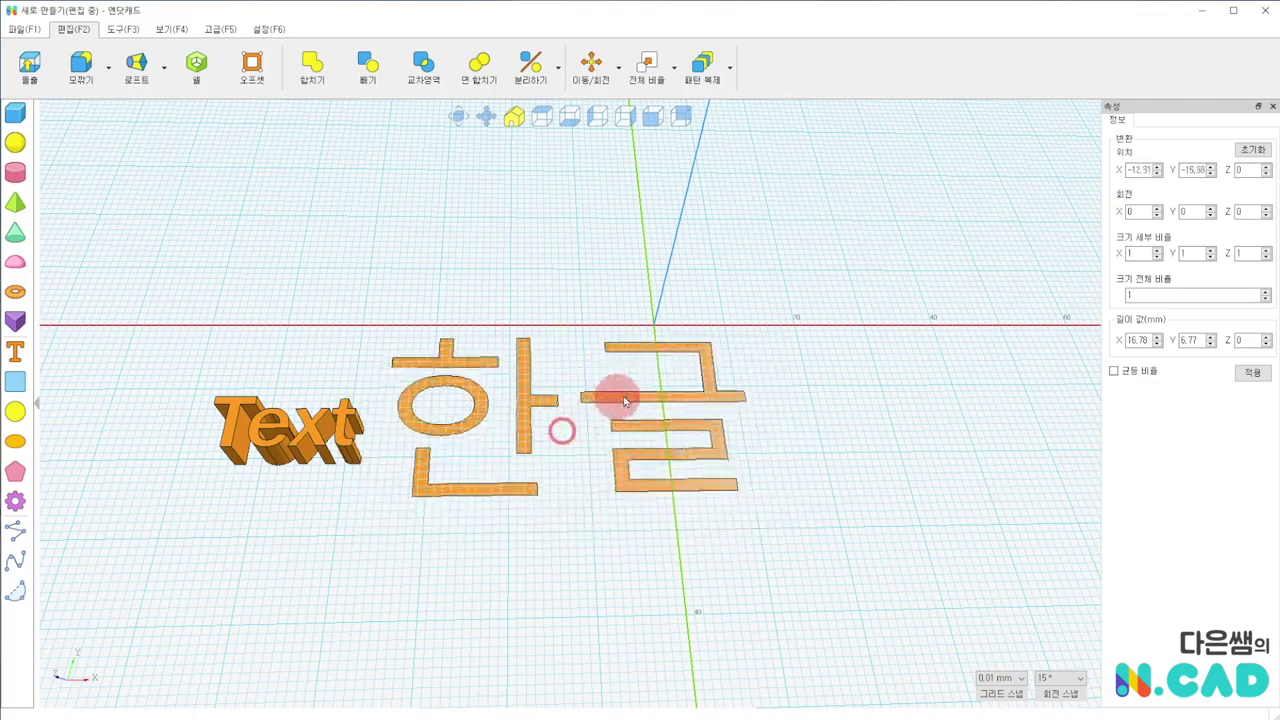
pyautogui.moveTo(563, 435); pyautogui.dragTo(614, 323)
pyautogui.moveTo(677, 578)
pyautogui.mouseDown(button='right')
pyautogui.moveTo(675, 462)
pyautogui.moveTo(631, 545)
pyautogui.moveTo(620, 530)
pyautogui.mouseUp(button='right')
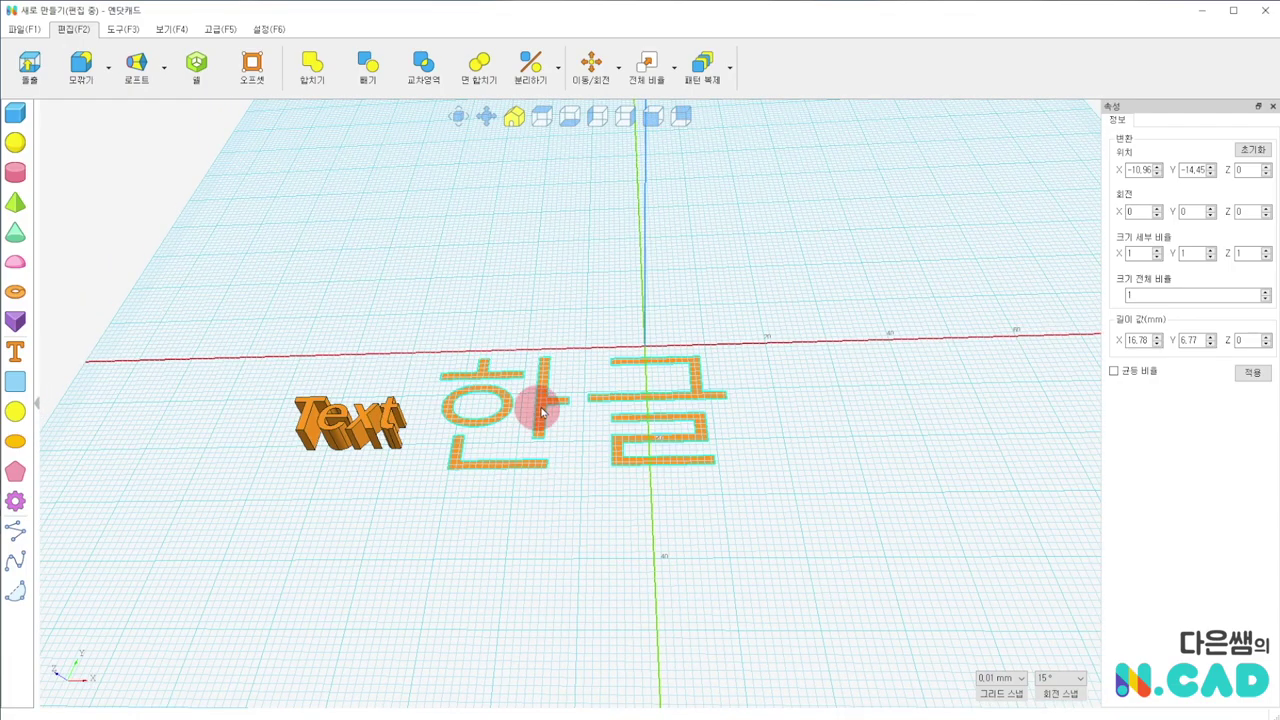
# Extrude 한글 5 mm deep into solid 3D letters
pyautogui.click(28, 64)
pyautogui.doubleClick(491, 647)
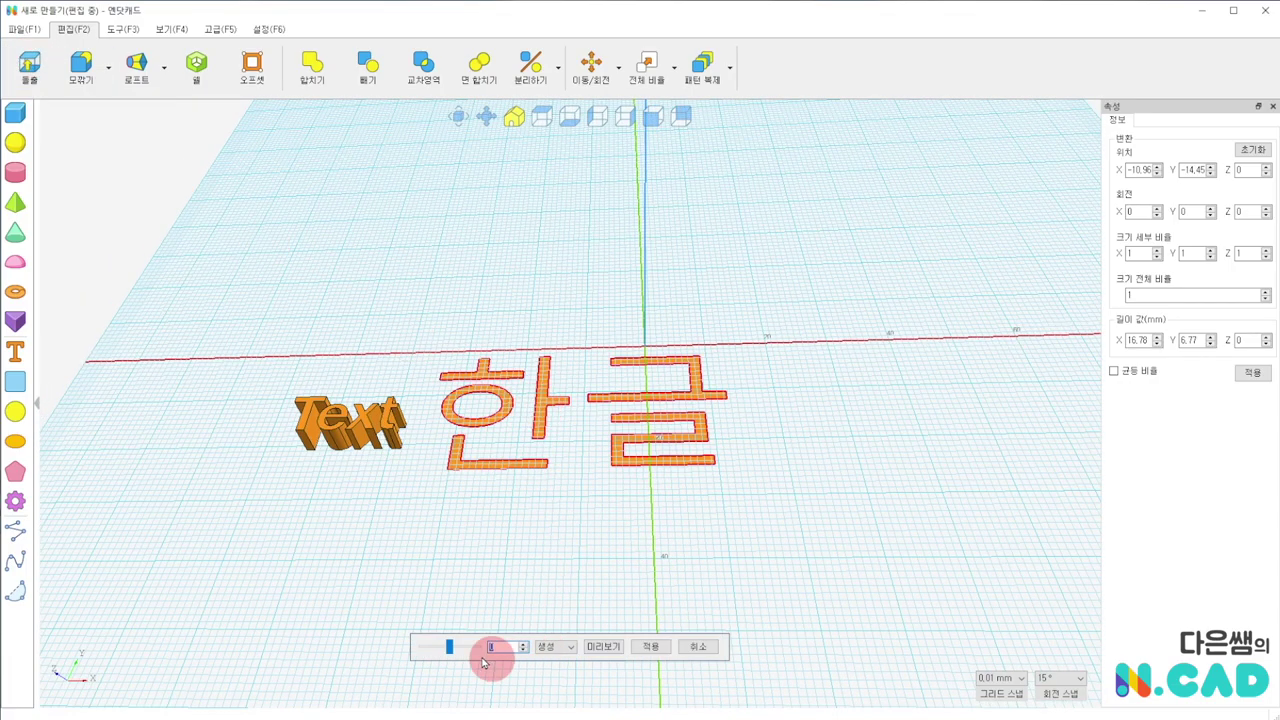
pyautogui.write('5')
pyautogui.click(592, 648)
pyautogui.click(654, 648)
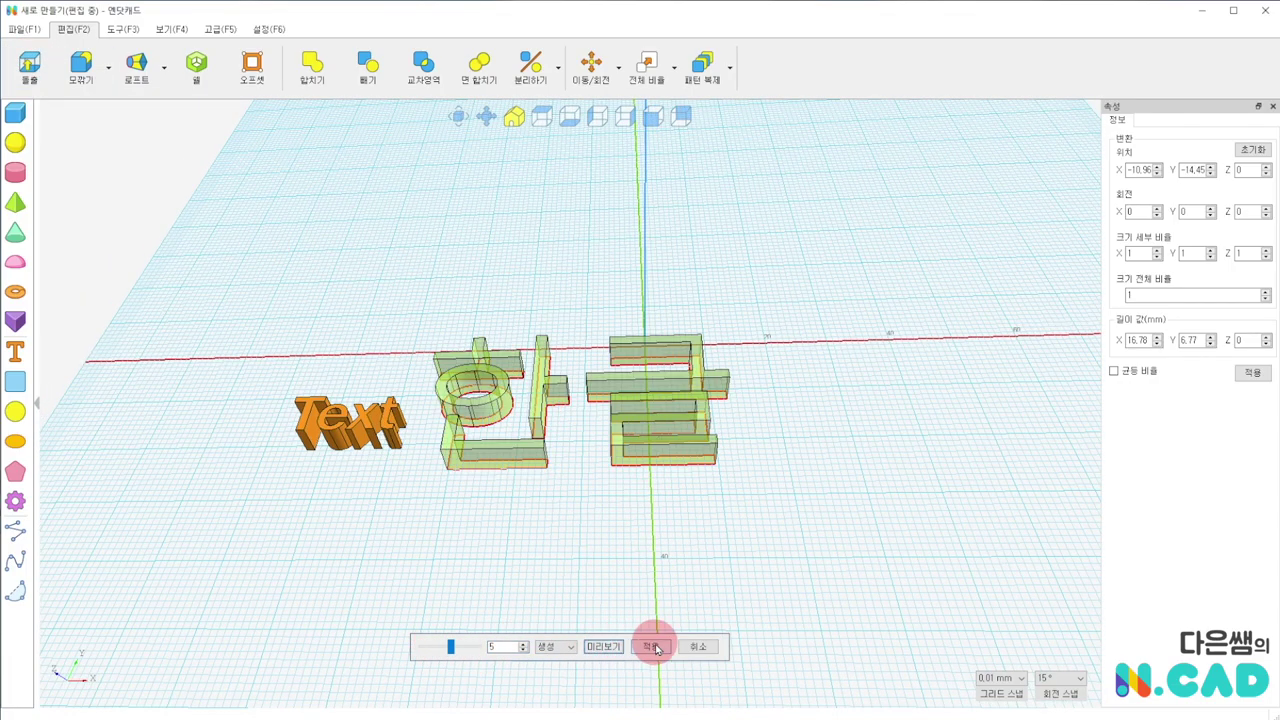
pyautogui.moveTo(675, 525)
pyautogui.mouseDown(button='right')
pyautogui.moveTo(697, 513)
pyautogui.moveTo(686, 477)
pyautogui.moveTo(683, 591)
pyautogui.moveTo(704, 490)
pyautogui.moveTo(700, 512)
pyautogui.mouseUp(button='right')
pyautogui.moveTo(866, 417); pyautogui.dragTo(398, 565, button='middle')
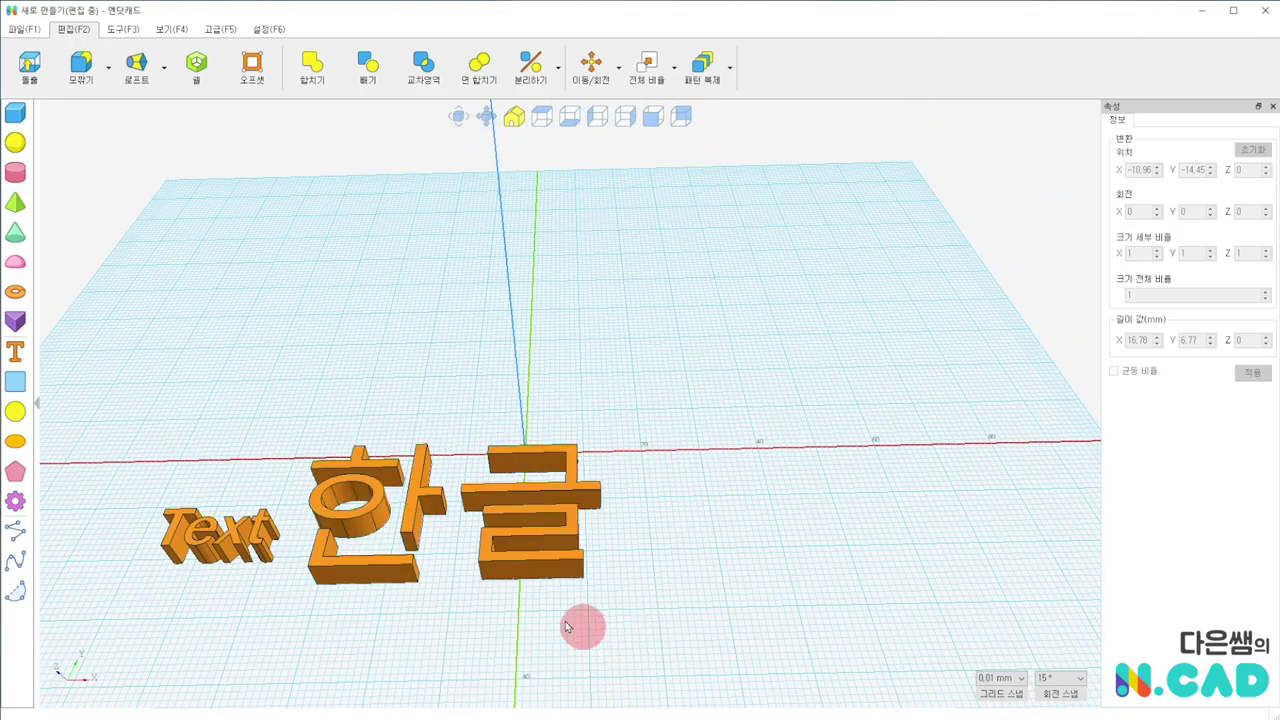
# Add a 20 mm cube and place 'Text' lettering on its front face
pyautogui.click(20, 120)
pyautogui.click(754, 357)
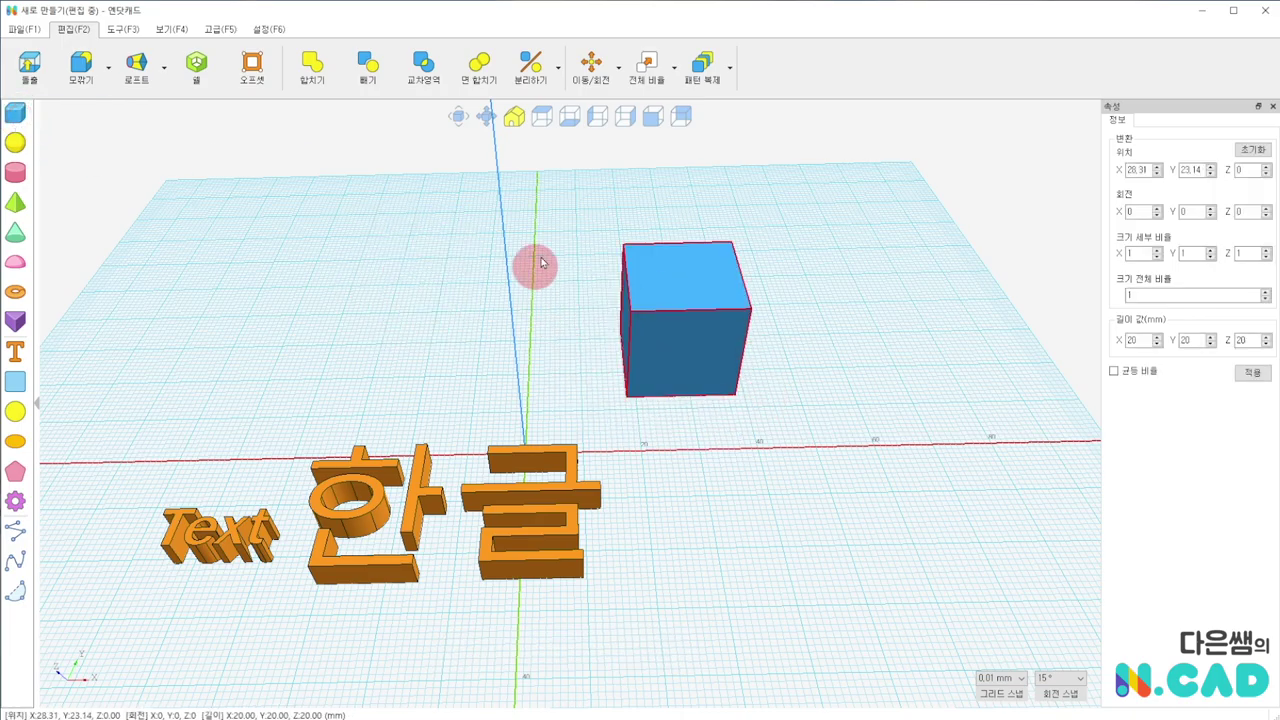
pyautogui.click(16, 352)
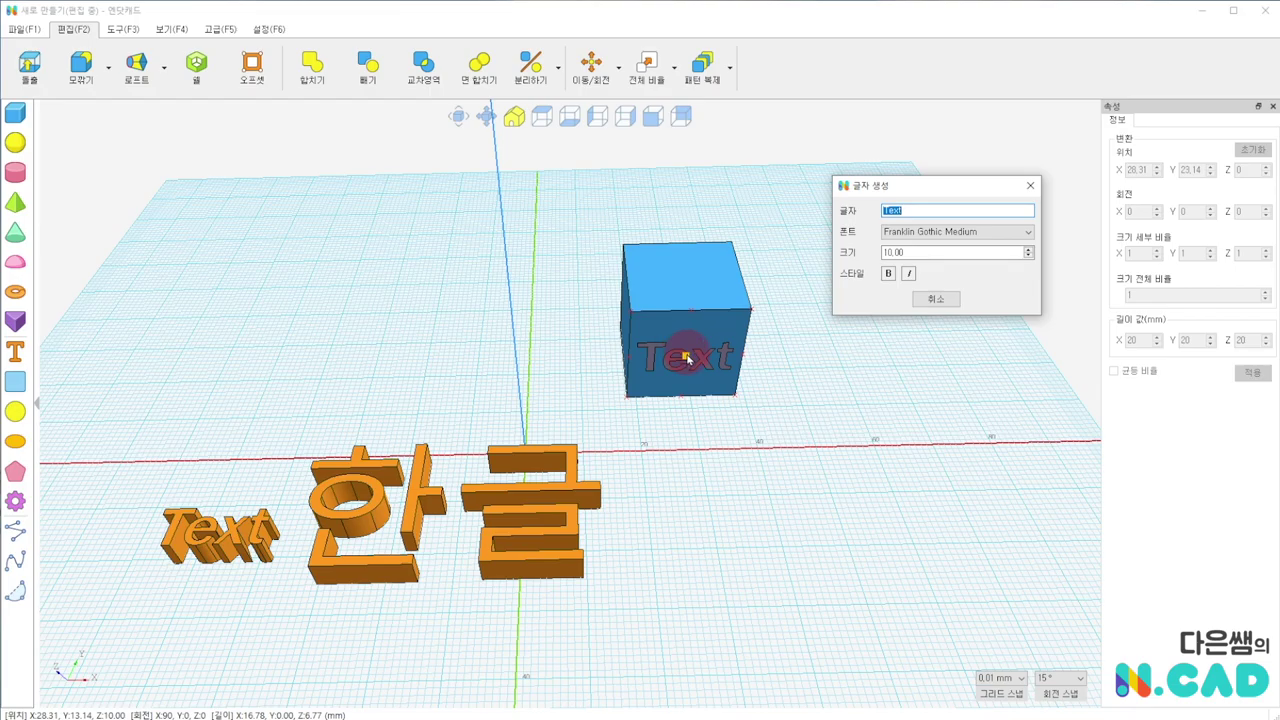
pyautogui.click(686, 358)
pyautogui.moveTo(838, 432); pyautogui.dragTo(743, 453, button='right')
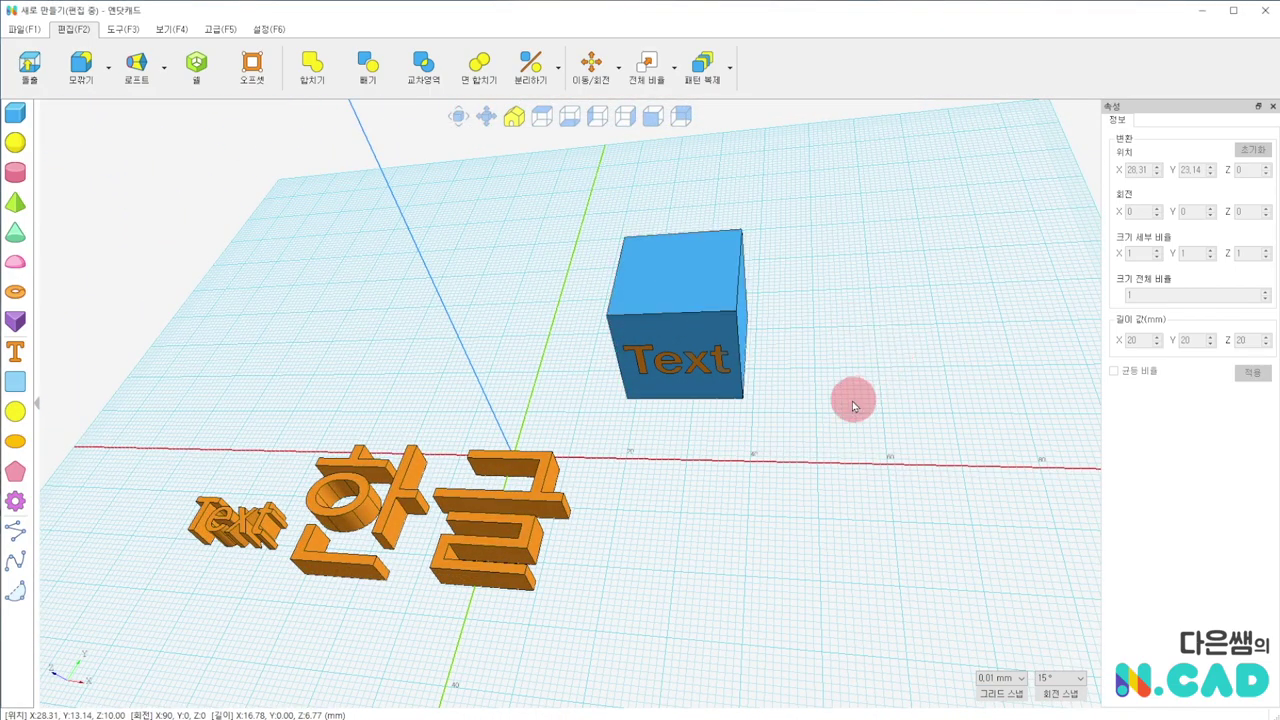
pyautogui.moveTo(857, 474); pyautogui.dragTo(906, 340, button='right')
pyautogui.scroll(2, 790, 330)
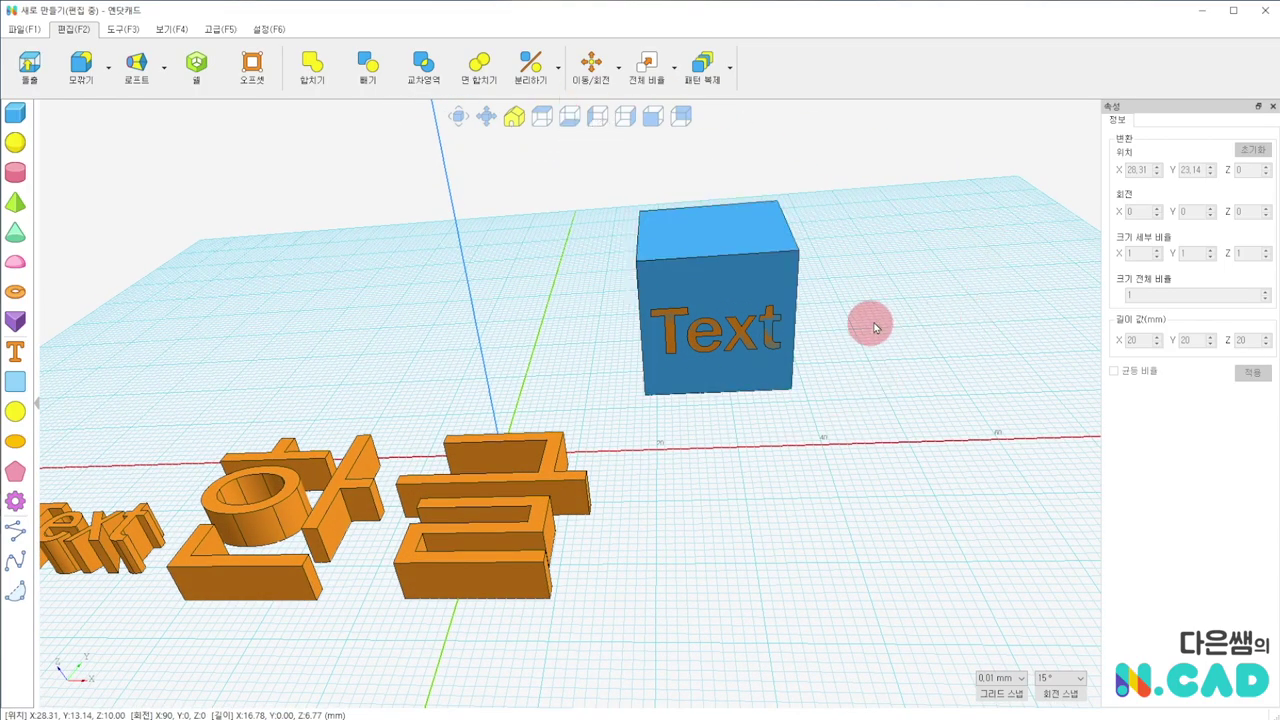
# Select only the Text lettering on the cube's front face, excluding the cube
pyautogui.moveTo(877, 317); pyautogui.dragTo(909, 343, button='right')
pyautogui.click(746, 295)
pyautogui.click(814, 343)
pyautogui.click(715, 338)
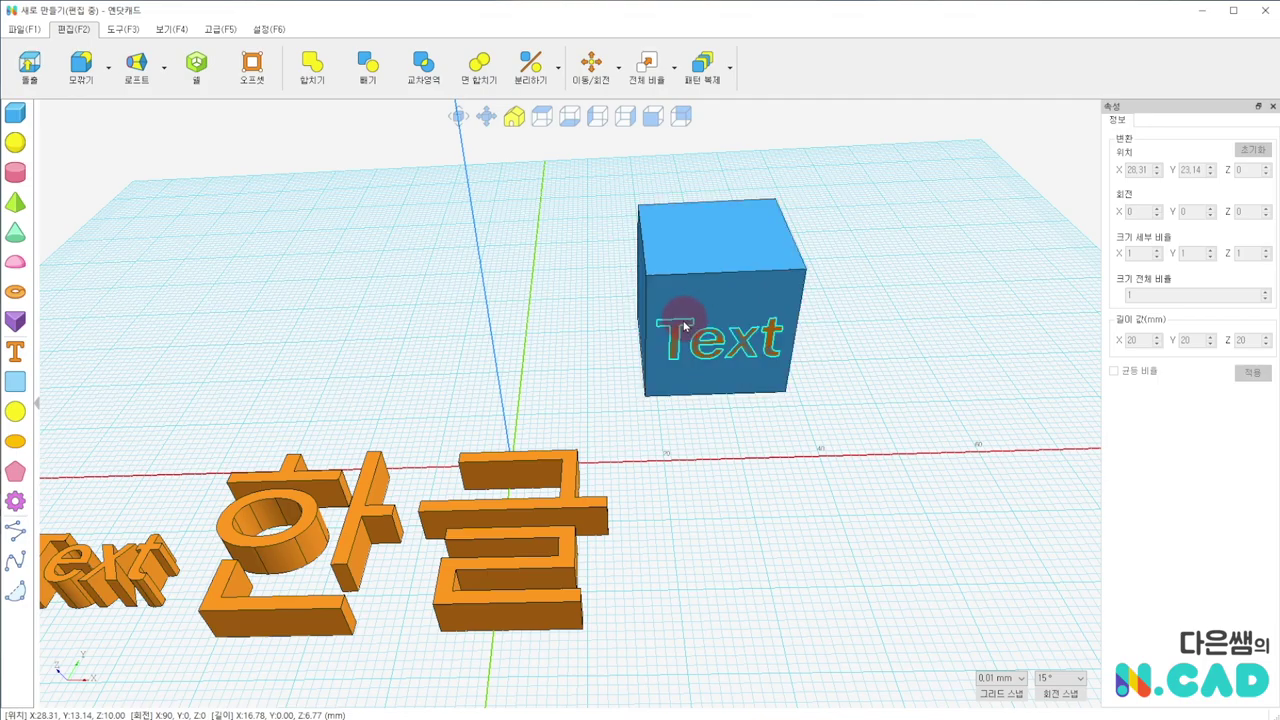
pyautogui.click(682, 321)
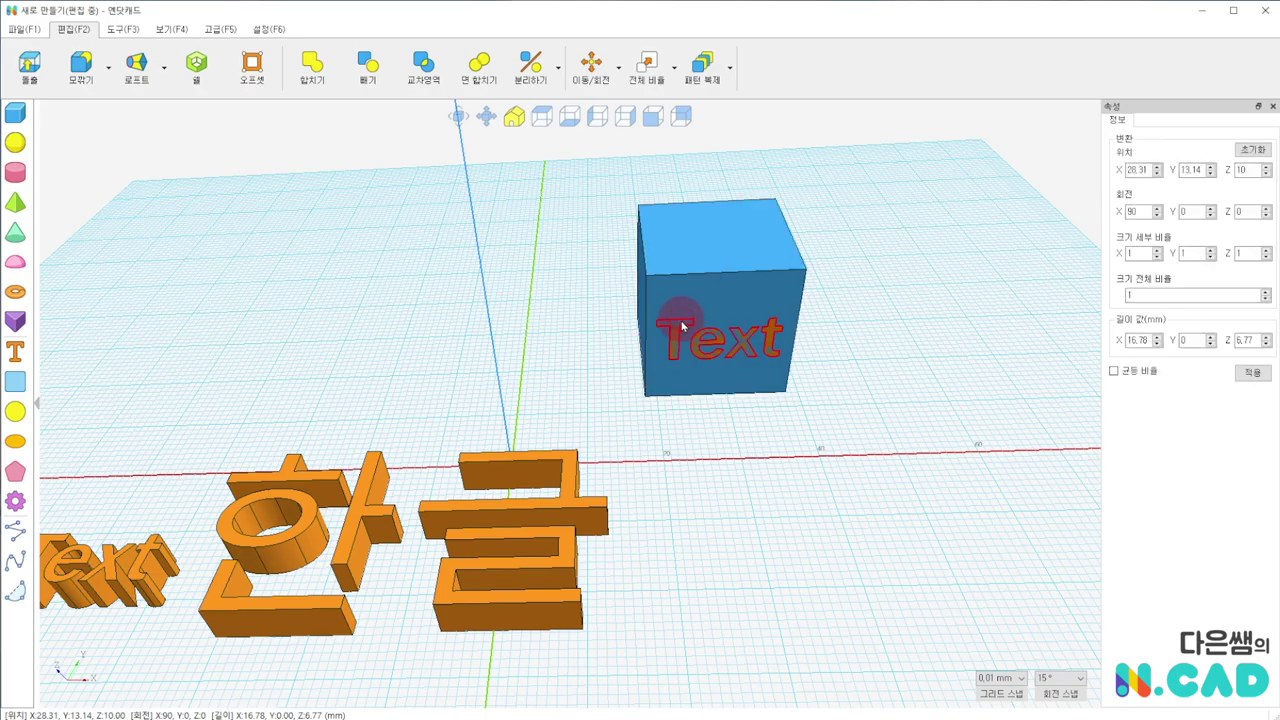
pyautogui.click(685, 308)
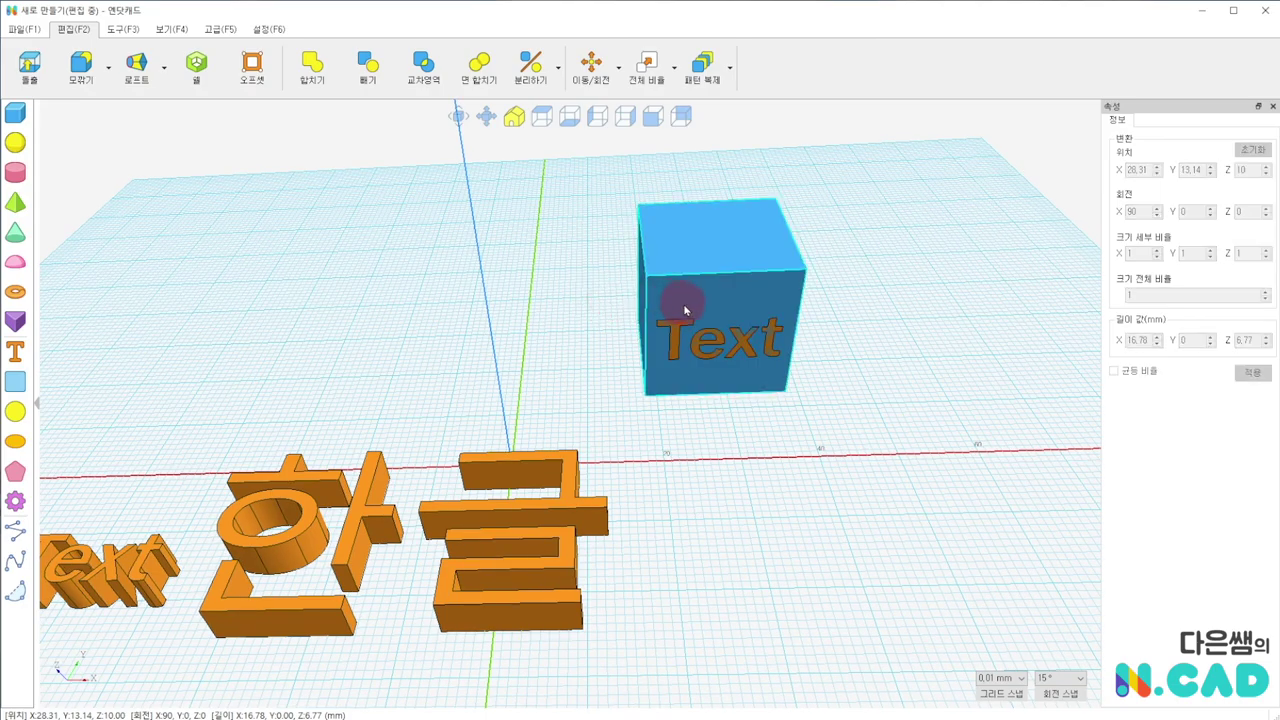
pyautogui.click(685, 322)
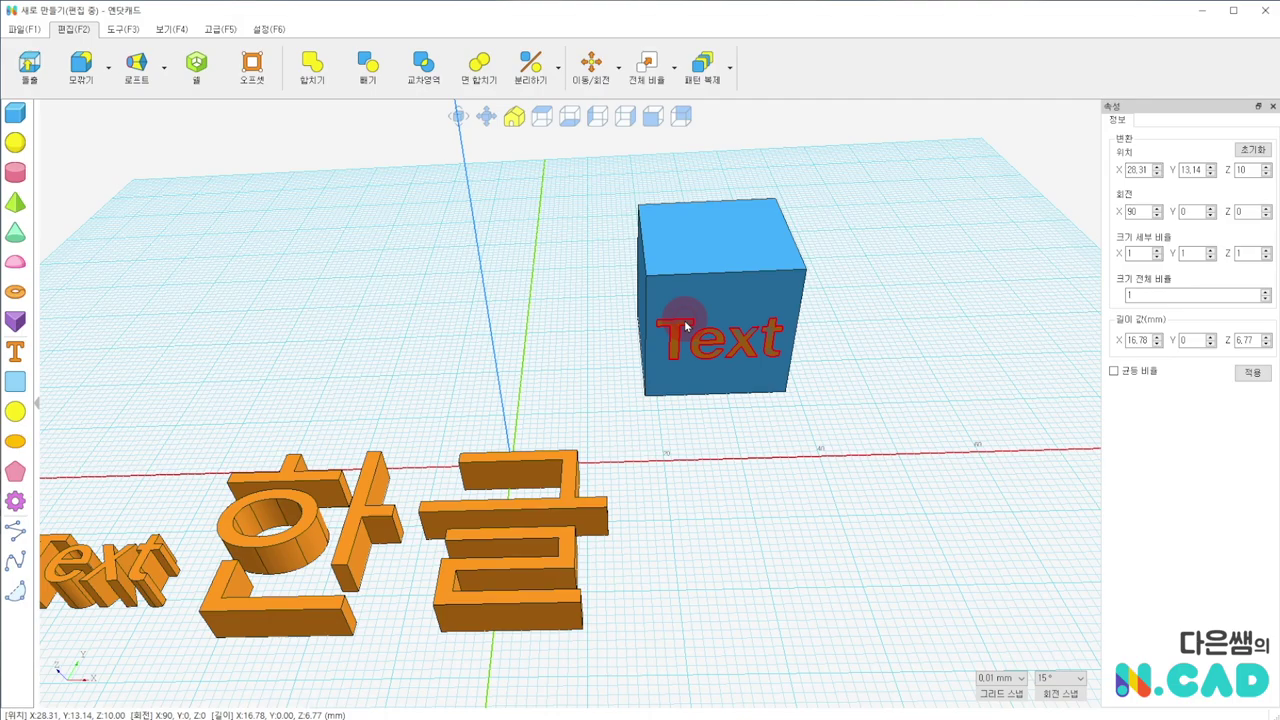
pyautogui.click(566, 325)
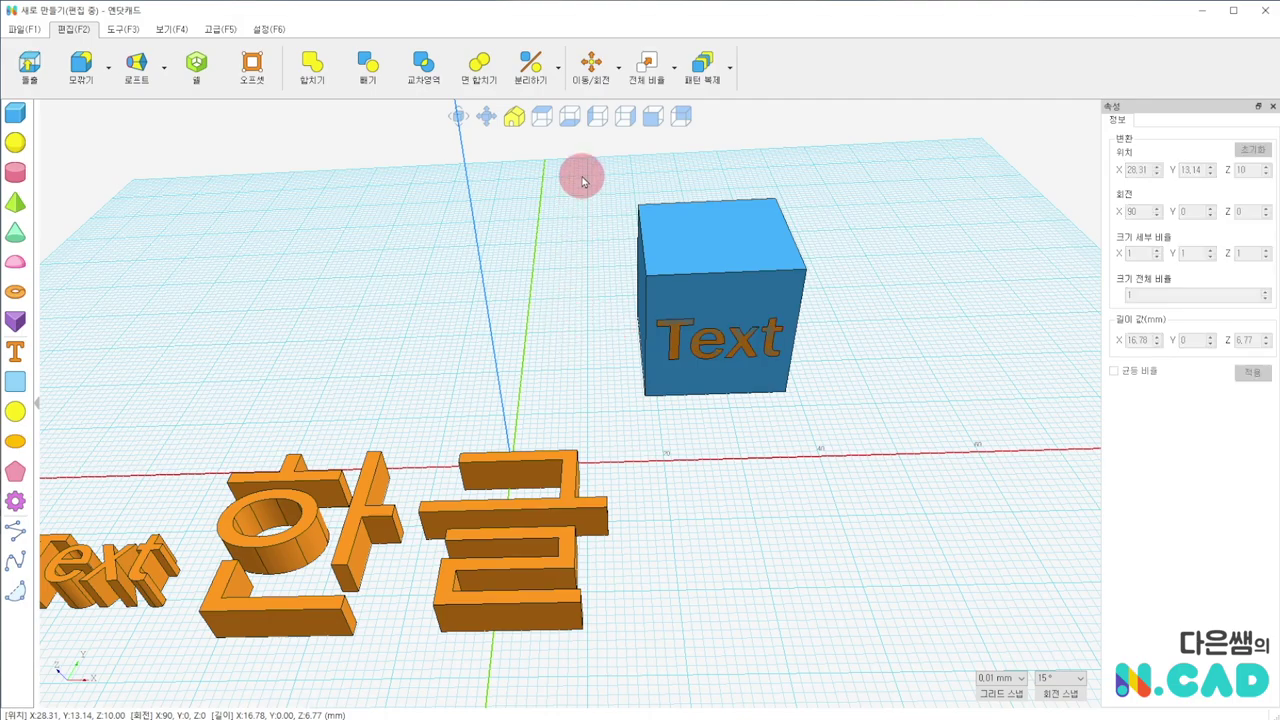
pyautogui.moveTo(582, 176); pyautogui.dragTo(828, 424)
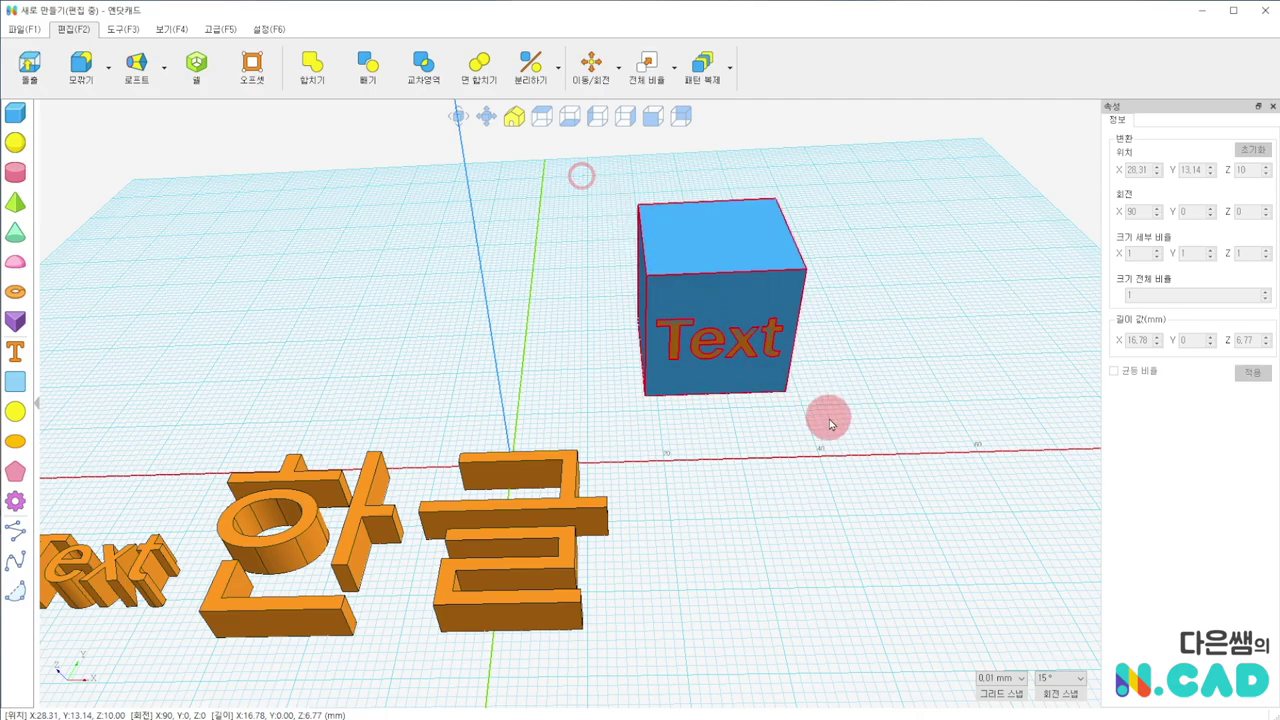
pyautogui.press('ctrl')
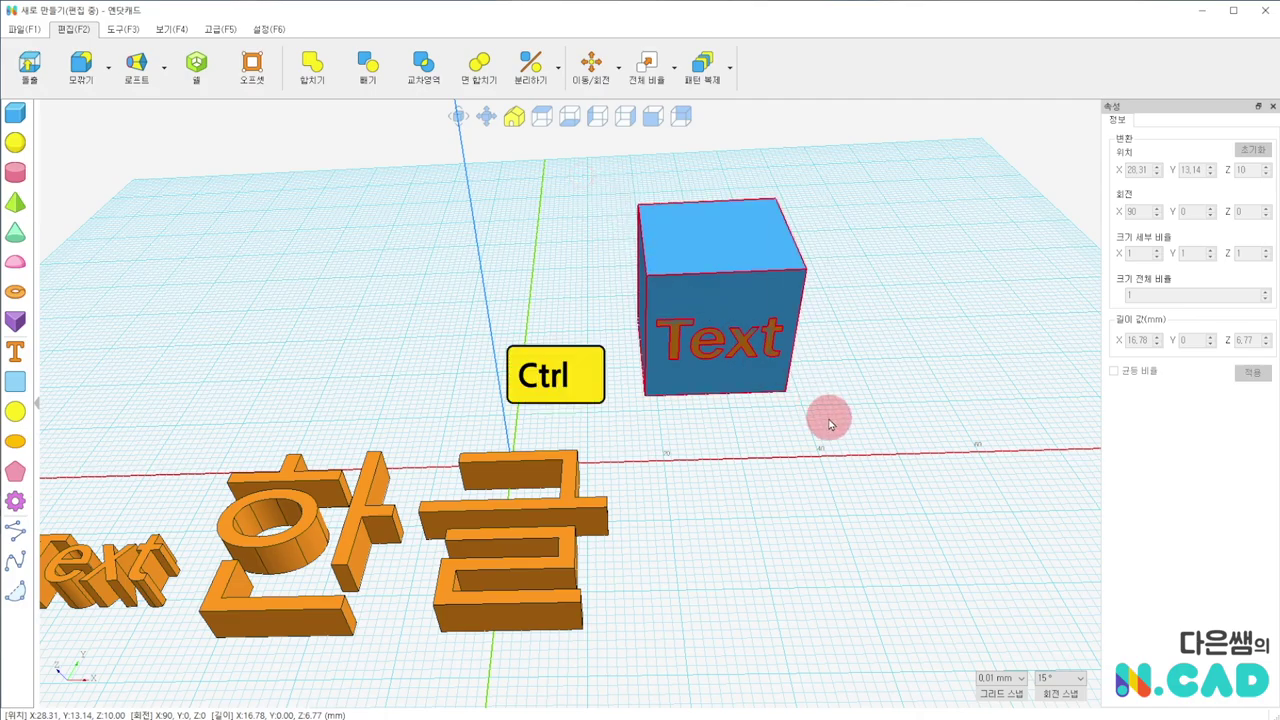
pyautogui.keyDown('ctrl'); pyautogui.click(787, 381); pyautogui.keyUp('ctrl')
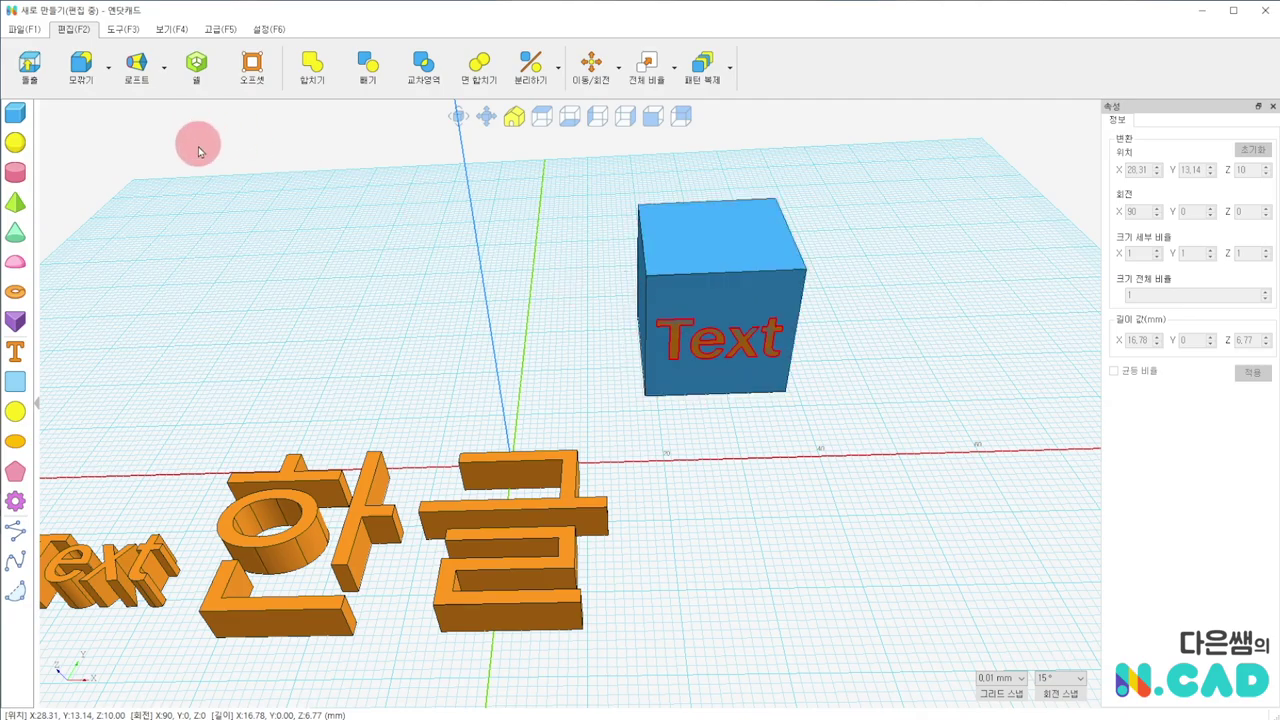
# Extrude the Text -5 mm in 빼기 mode to engrave it into the cube
pyautogui.click(30, 68)
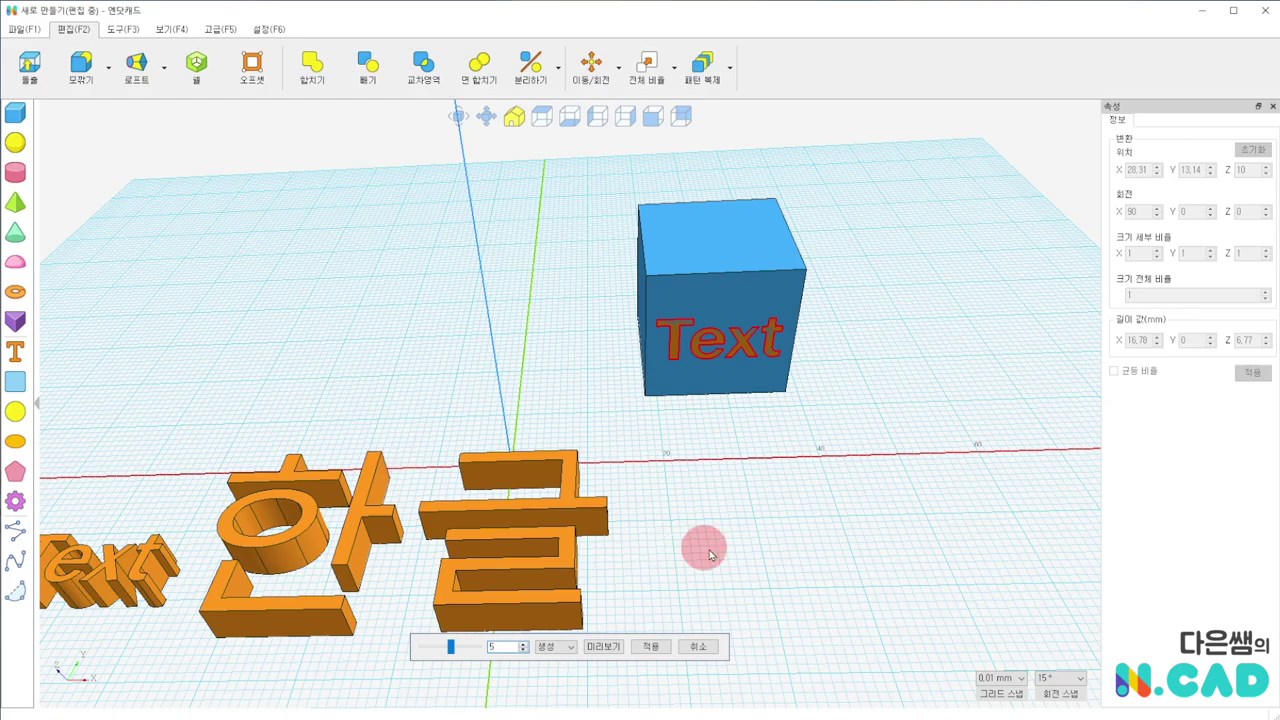
pyautogui.click(606, 648)
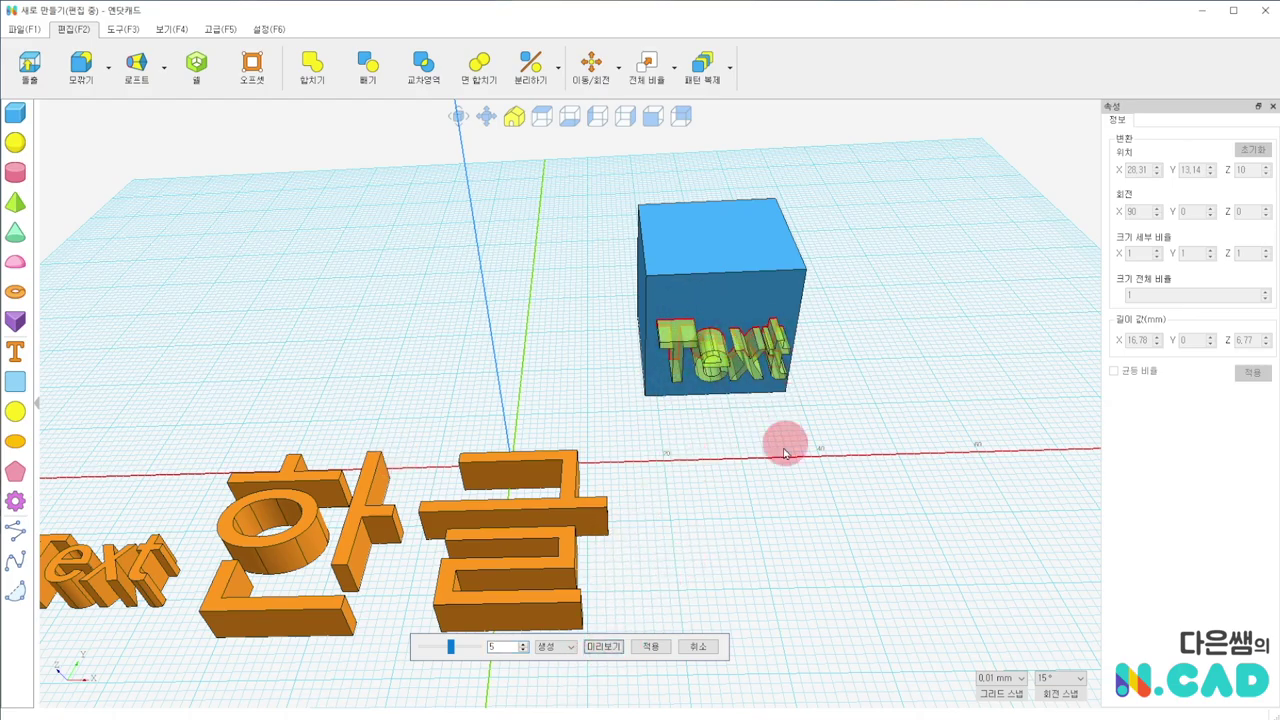
pyautogui.moveTo(883, 428)
pyautogui.mouseDown(button='right')
pyautogui.moveTo(861, 442)
pyautogui.moveTo(880, 394)
pyautogui.moveTo(914, 443)
pyautogui.mouseUp(button='right')
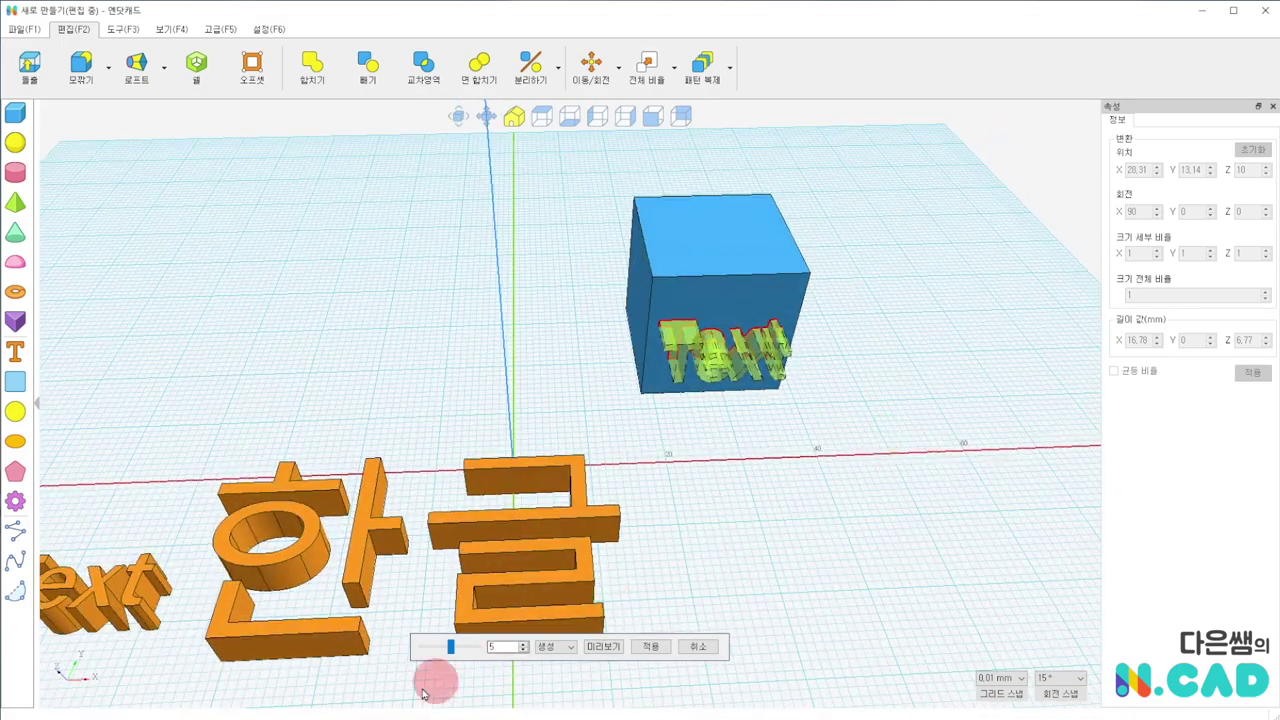
pyautogui.moveTo(507, 648); pyautogui.dragTo(470, 654)
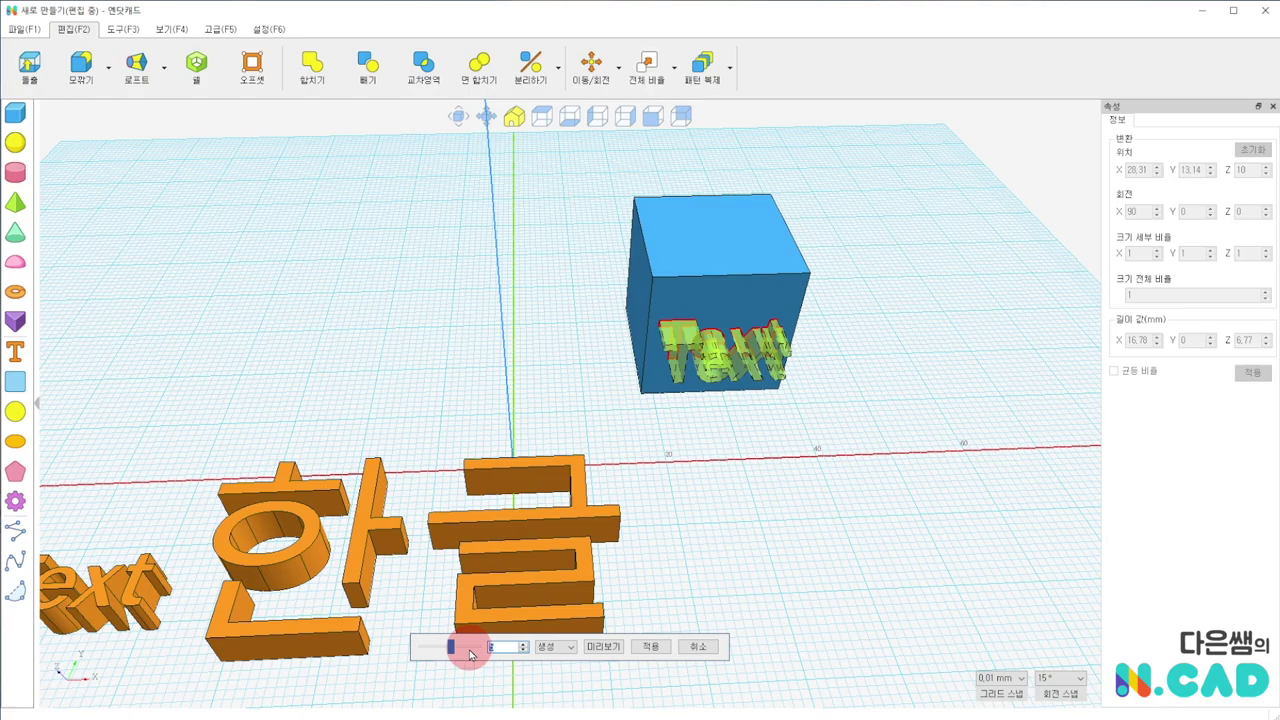
pyautogui.write('-5')
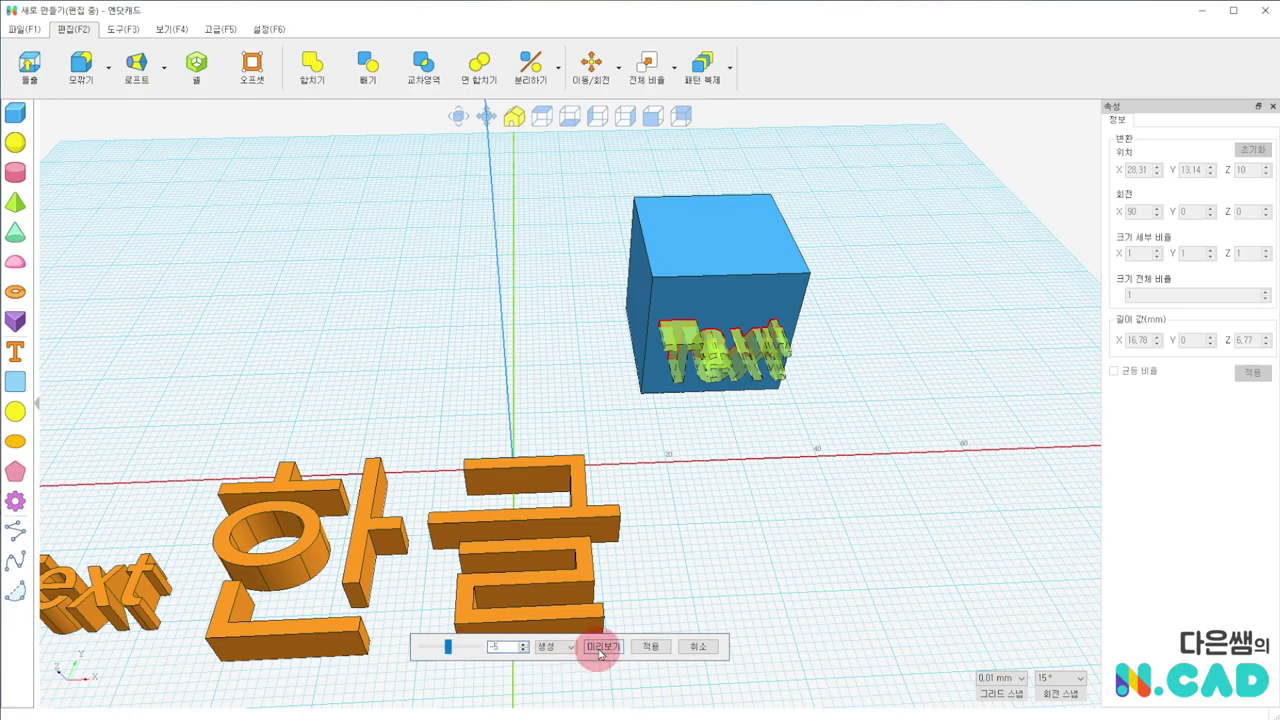
pyautogui.click(601, 650)
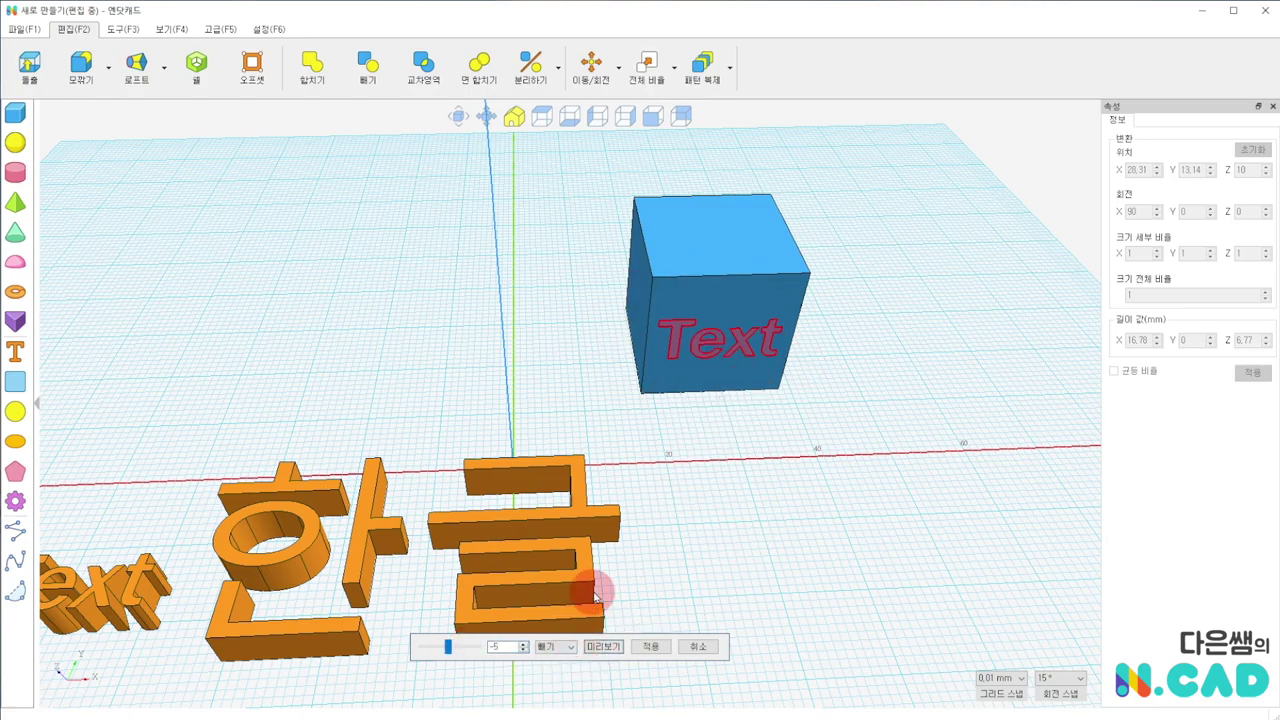
pyautogui.click(655, 650)
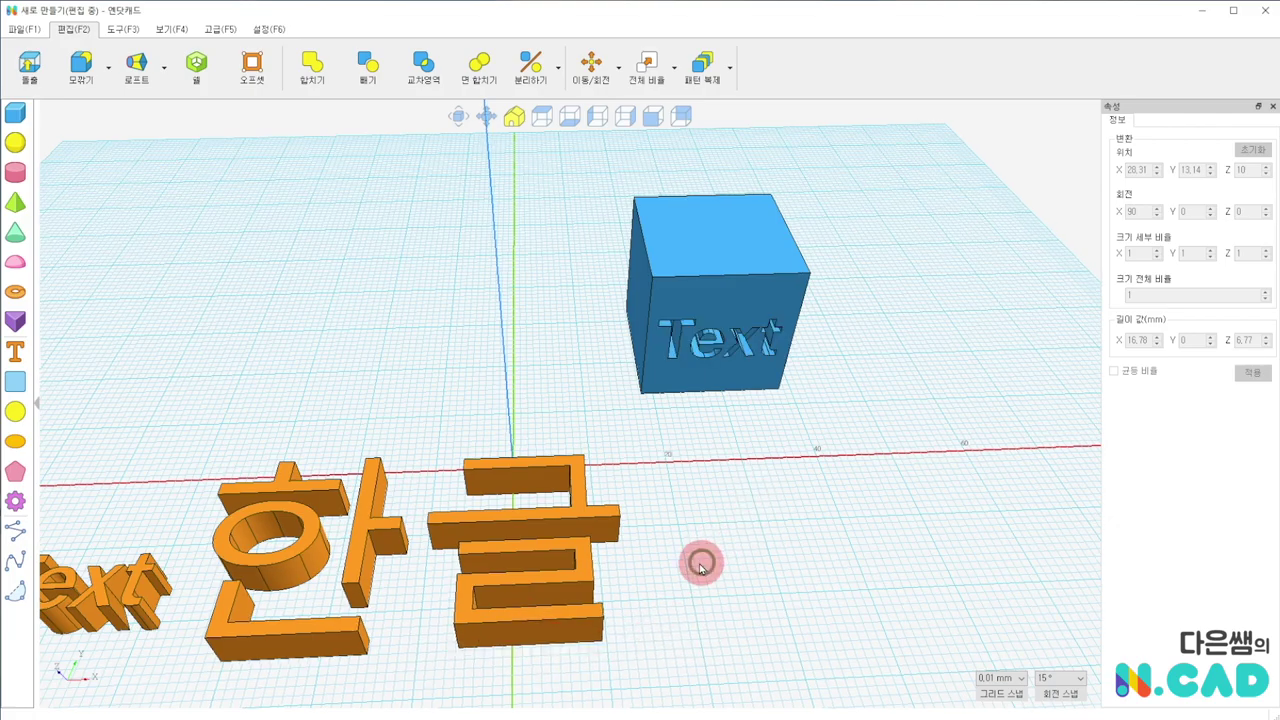
pyautogui.moveTo(697, 557); pyautogui.dragTo(655, 452, button='right')
pyautogui.click(686, 343)
# Place '토요일' in 배달의민족 한나체 Pro at size 25 below 한글
pyautogui.moveTo(886, 400)
pyautogui.mouseDown(button='right')
pyautogui.moveTo(618, 371)
pyautogui.moveTo(857, 434)
pyautogui.moveTo(740, 450)
pyautogui.moveTo(766, 491)
pyautogui.moveTo(751, 520)
pyautogui.moveTo(697, 551)
pyautogui.mouseUp(button='right')
pyautogui.moveTo(730, 490); pyautogui.dragTo(771, 529, button='right')
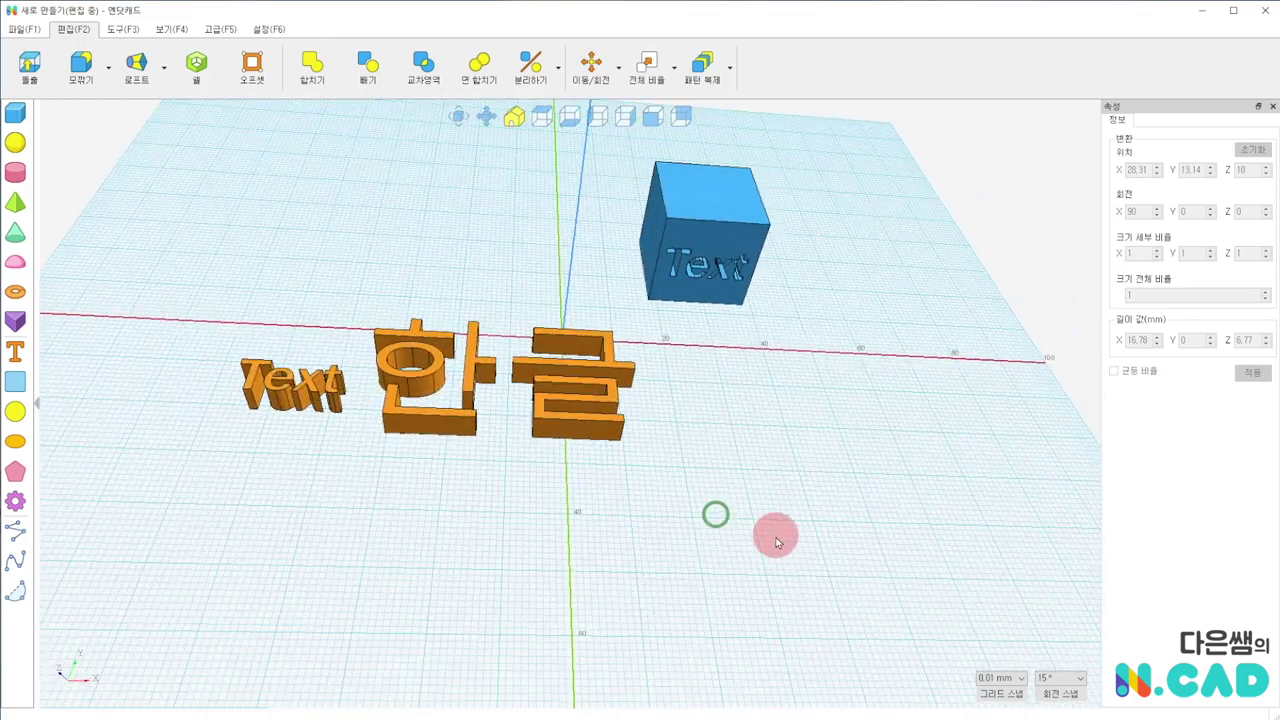
pyautogui.click(15, 351)
pyautogui.write('토요')
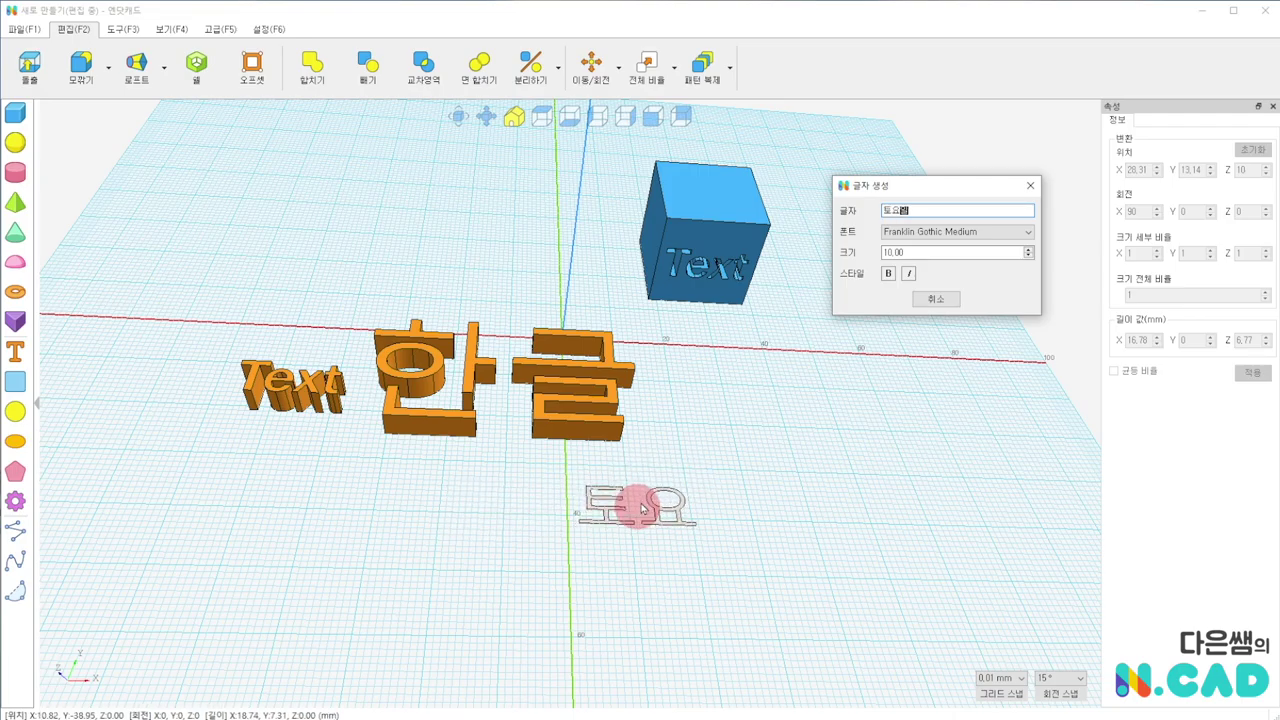
pyautogui.write('일')
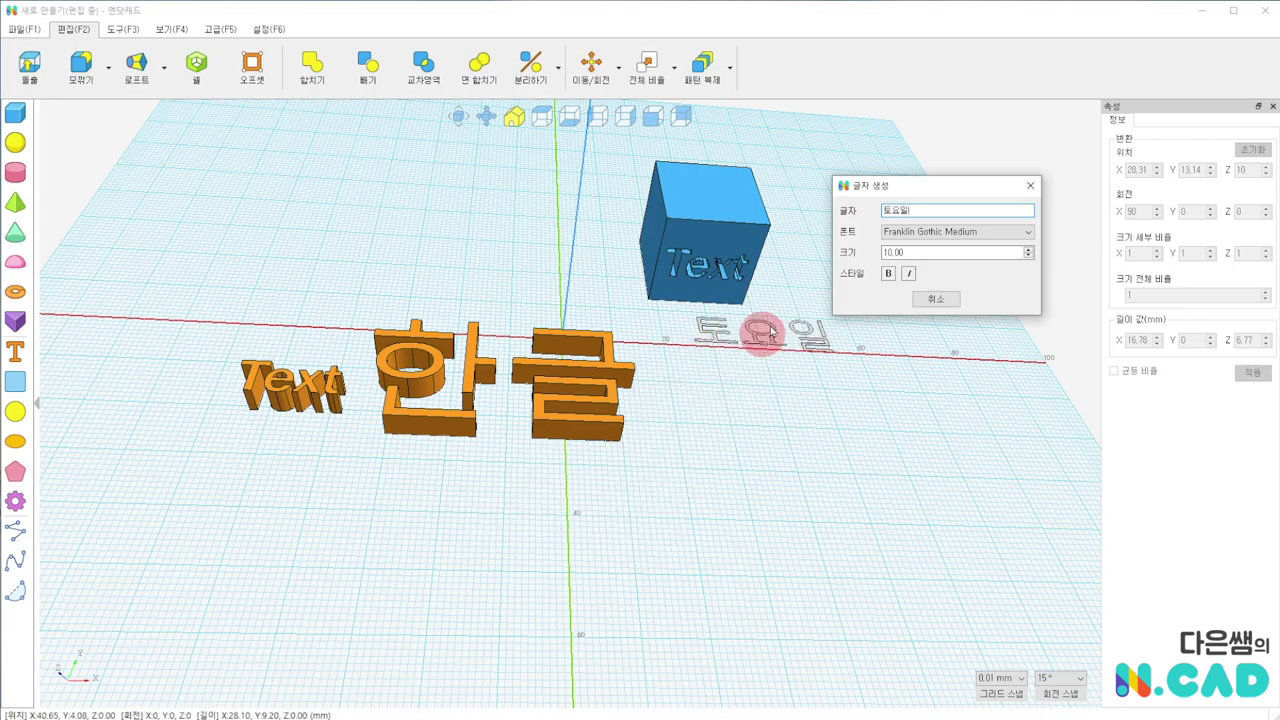
pyautogui.click(915, 231)
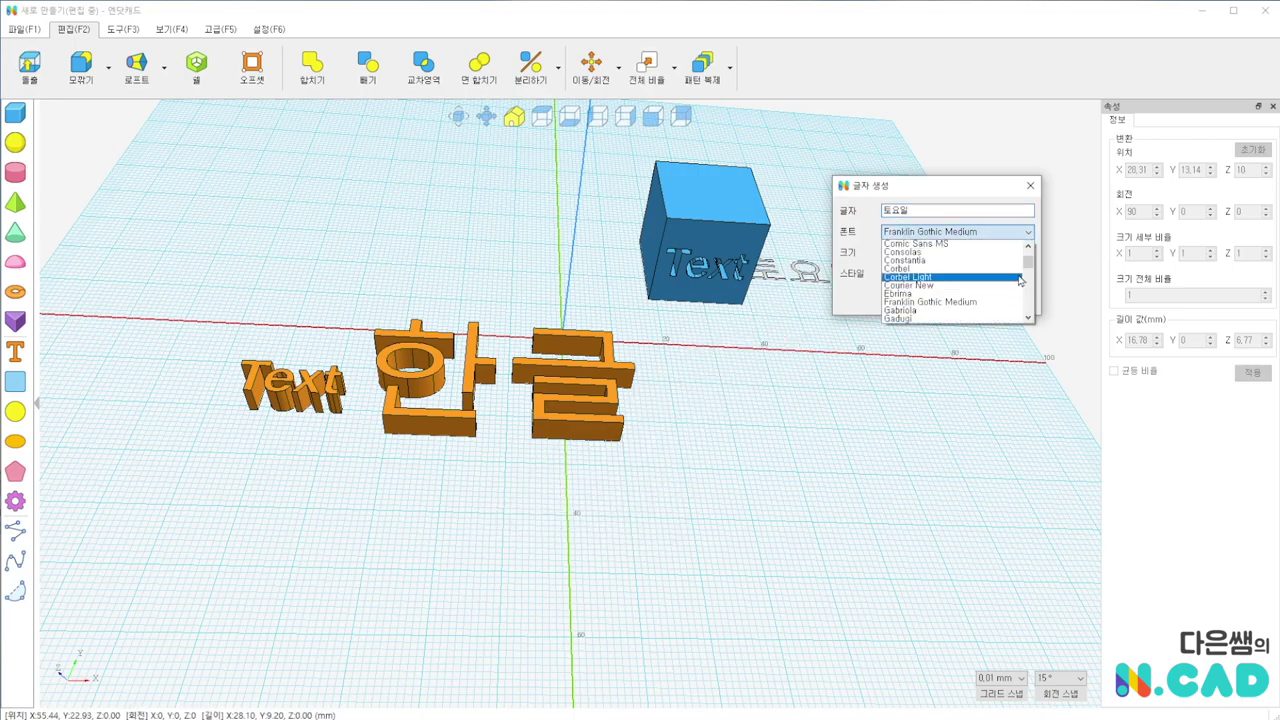
pyautogui.moveTo(1028, 263); pyautogui.dragTo(1028, 313)
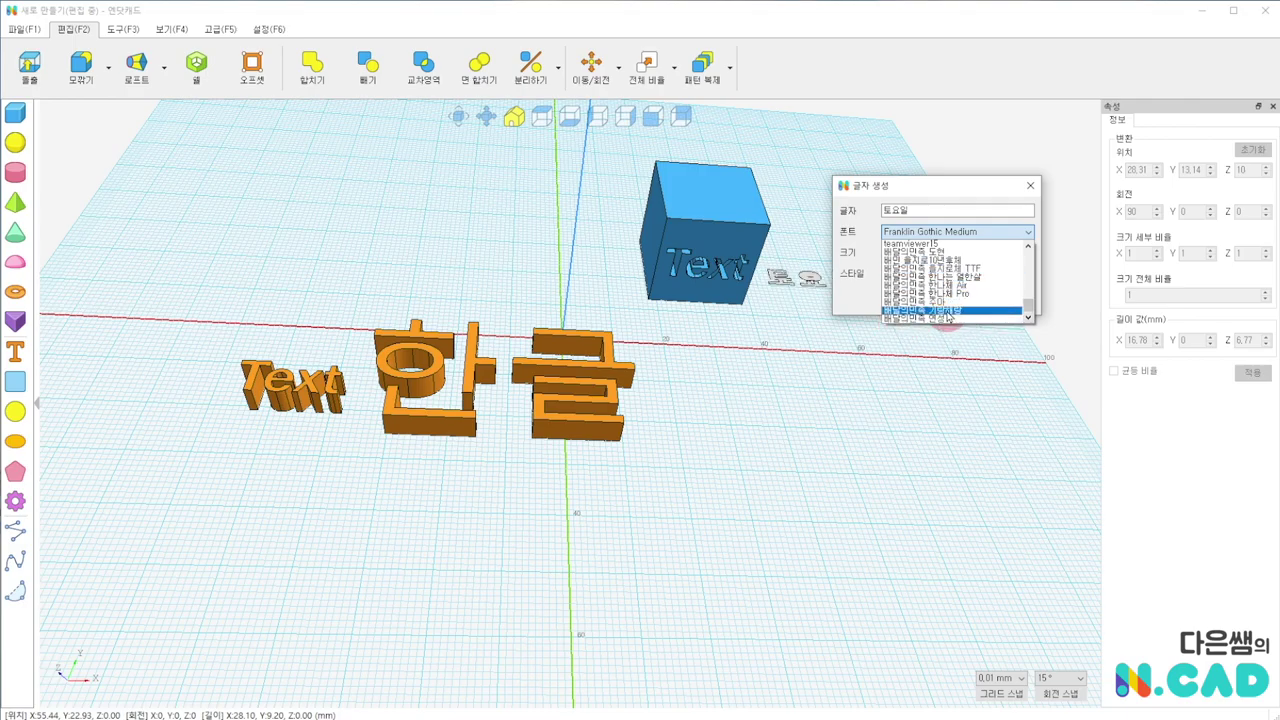
pyautogui.click(948, 296)
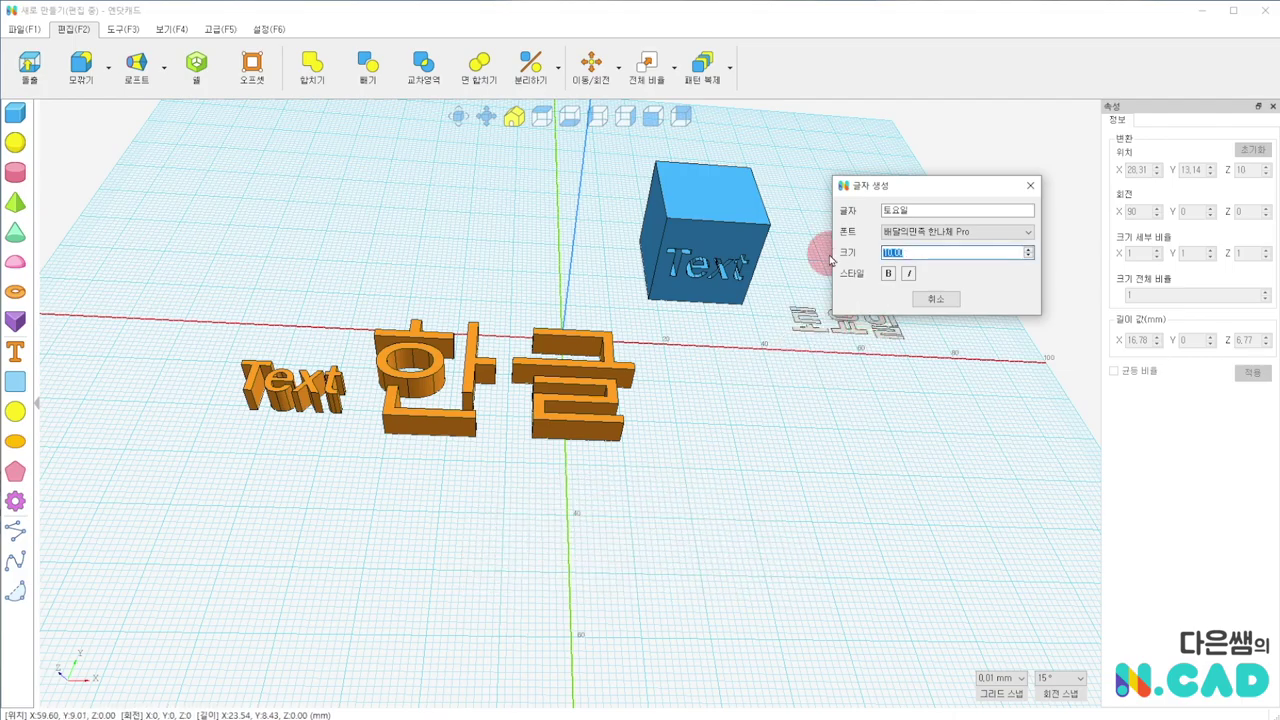
pyautogui.write('5')
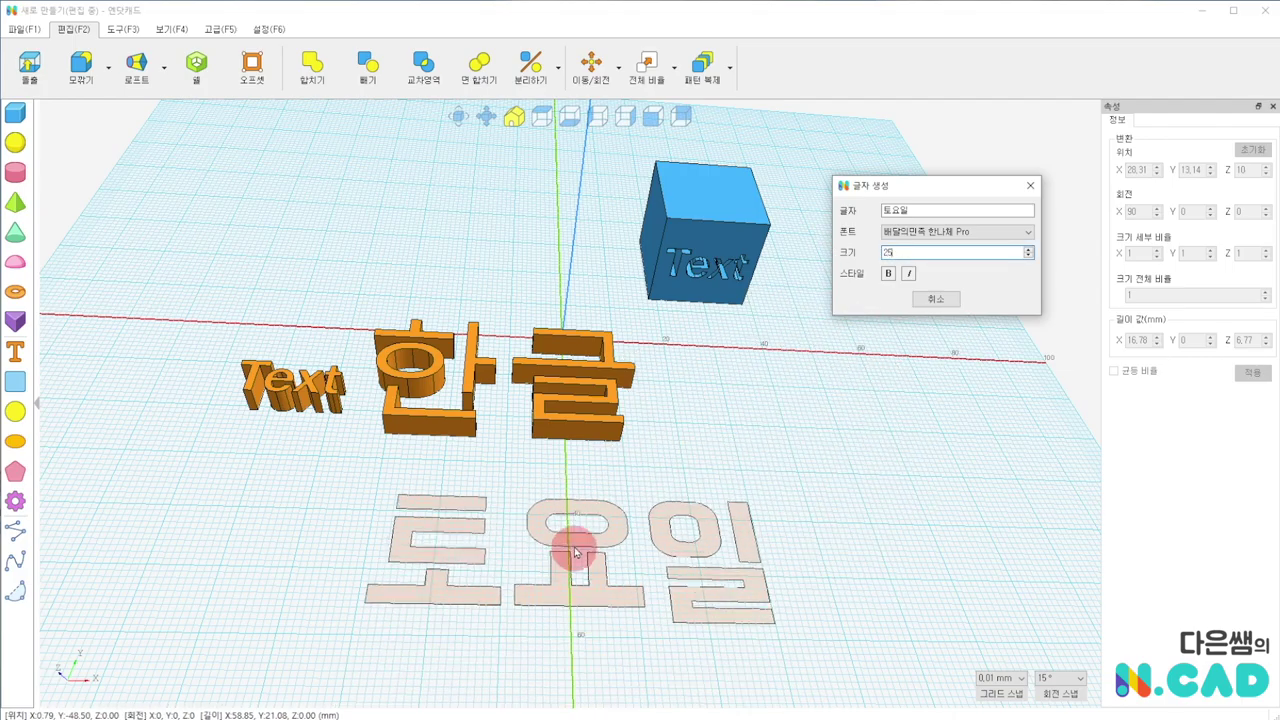
pyautogui.click(575, 556)
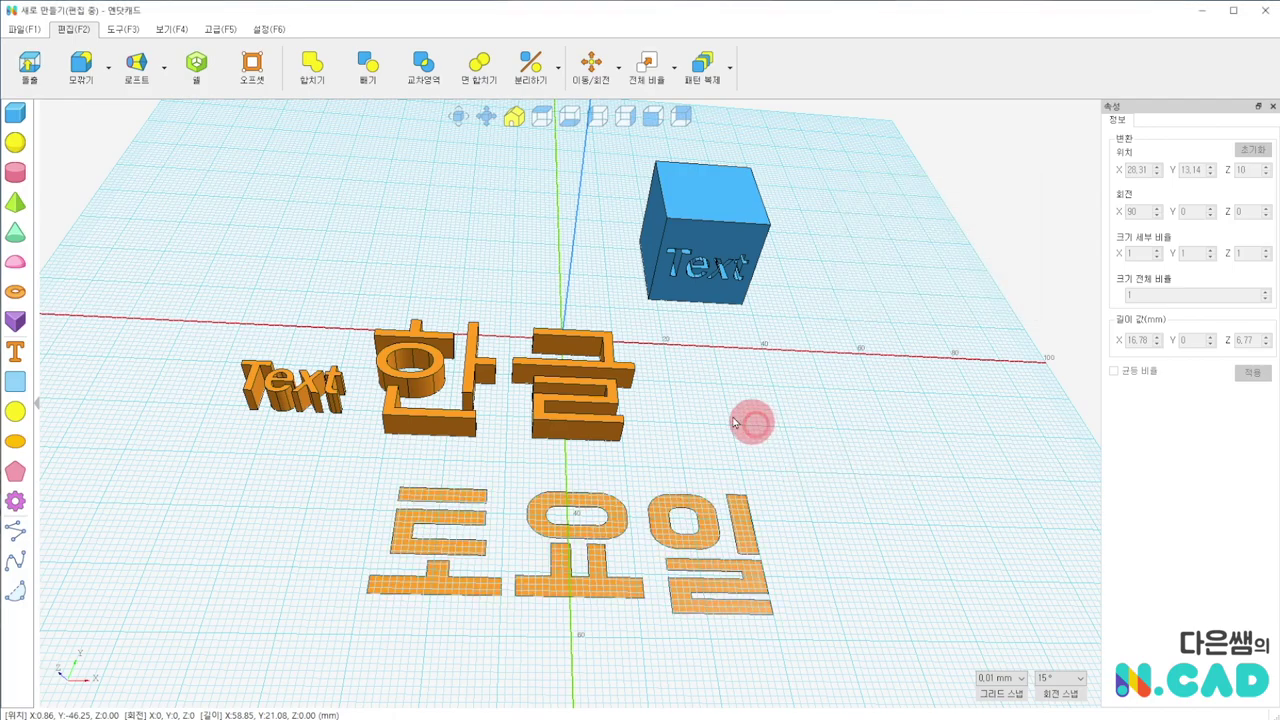
# Select the flat 토요일 lettering and apply the default extrusion
pyautogui.moveTo(690, 406)
pyautogui.mouseDown(button='right')
pyautogui.moveTo(630, 452)
pyautogui.moveTo(647, 483)
pyautogui.mouseUp(button='right')
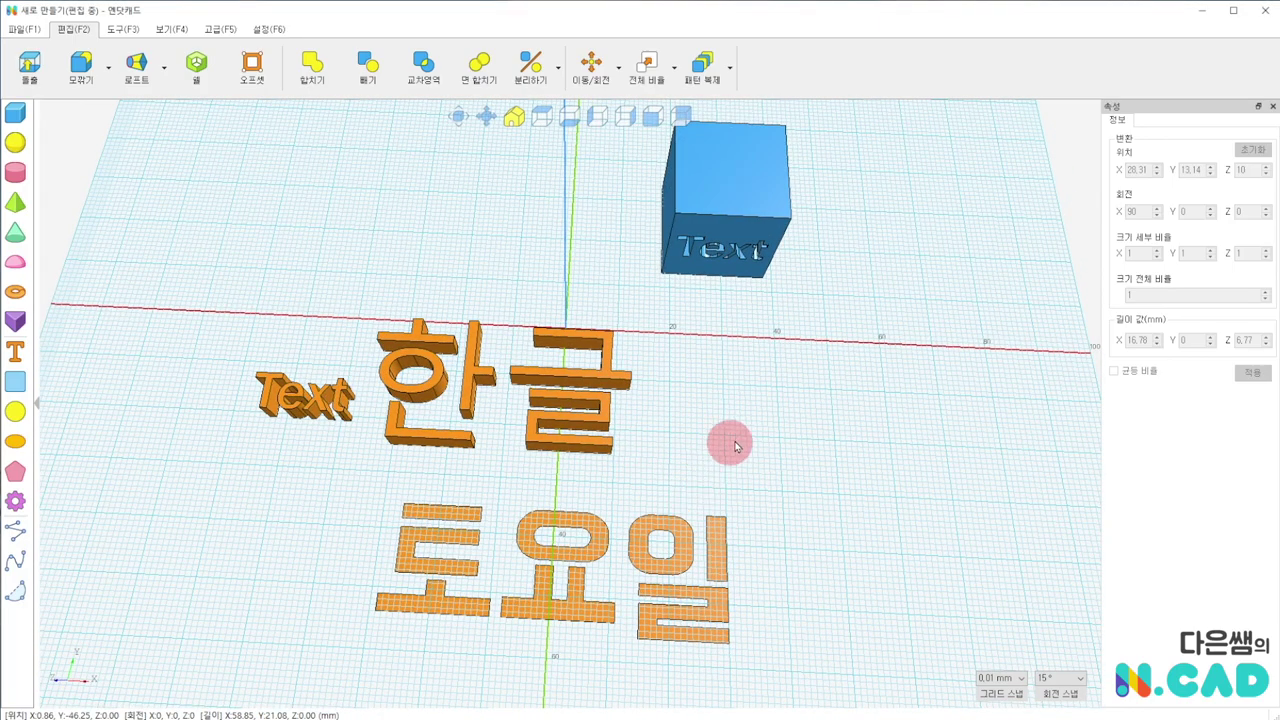
pyautogui.moveTo(734, 430); pyautogui.dragTo(716, 330, button='middle')
pyautogui.moveTo(744, 556)
pyautogui.mouseDown(button='right')
pyautogui.moveTo(677, 591)
pyautogui.moveTo(751, 349)
pyautogui.moveTo(714, 340)
pyautogui.moveTo(600, 437)
pyautogui.mouseUp(button='right')
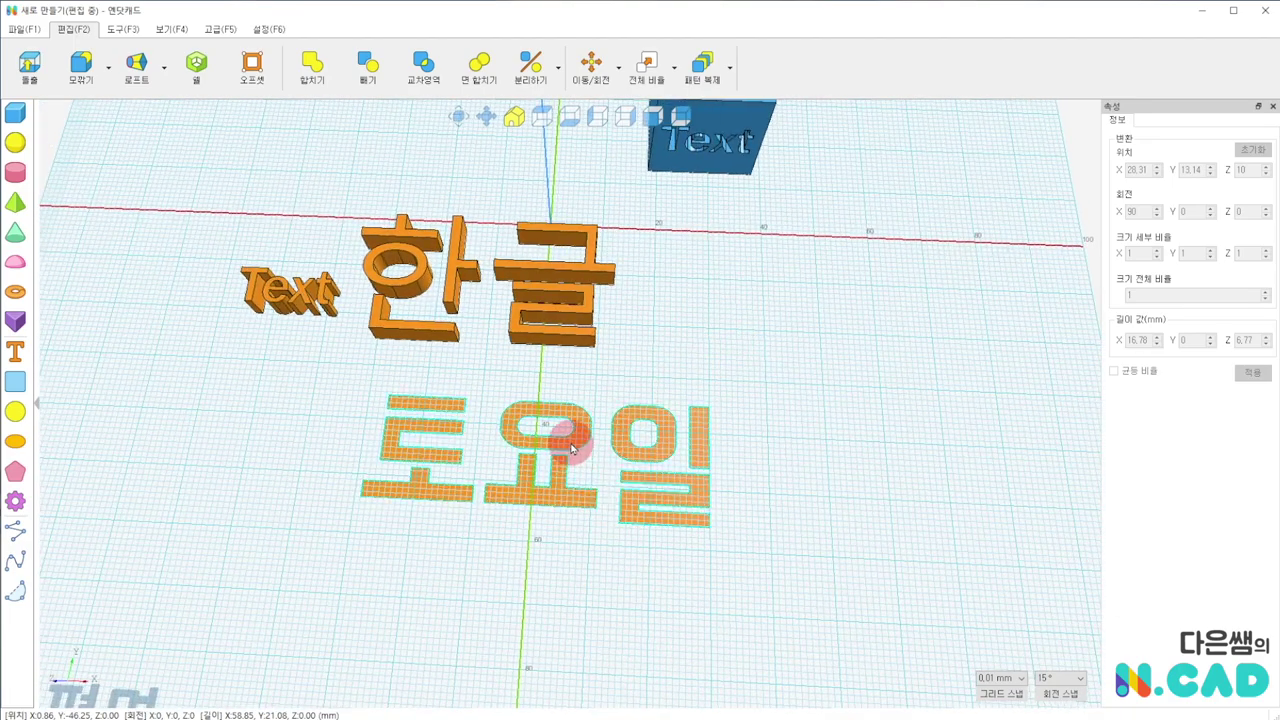
pyautogui.click(571, 438)
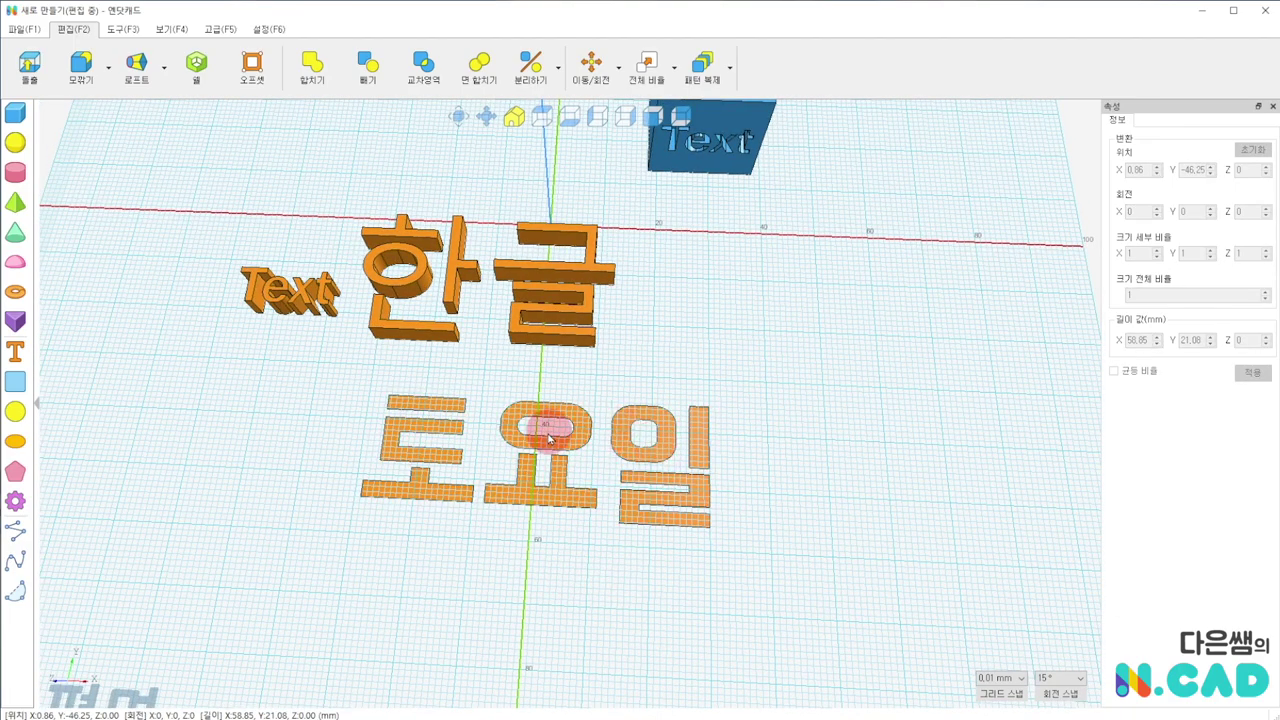
pyautogui.click(533, 428)
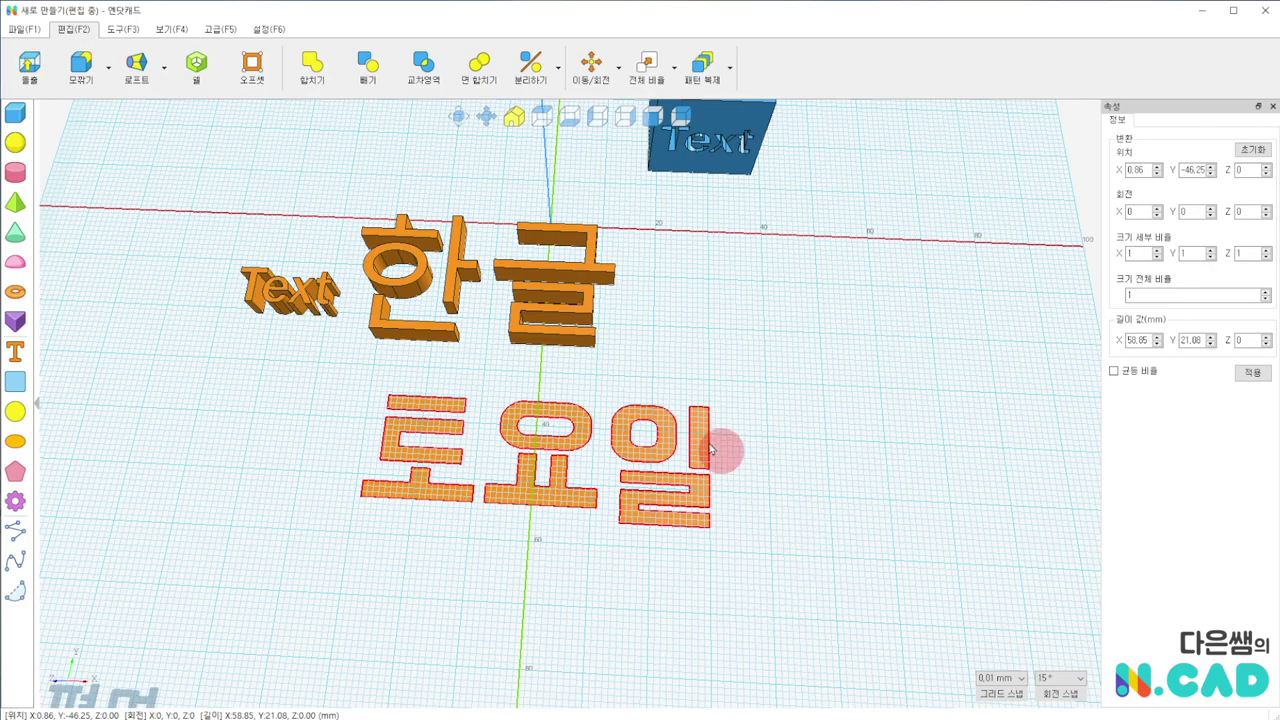
pyautogui.click(30, 66)
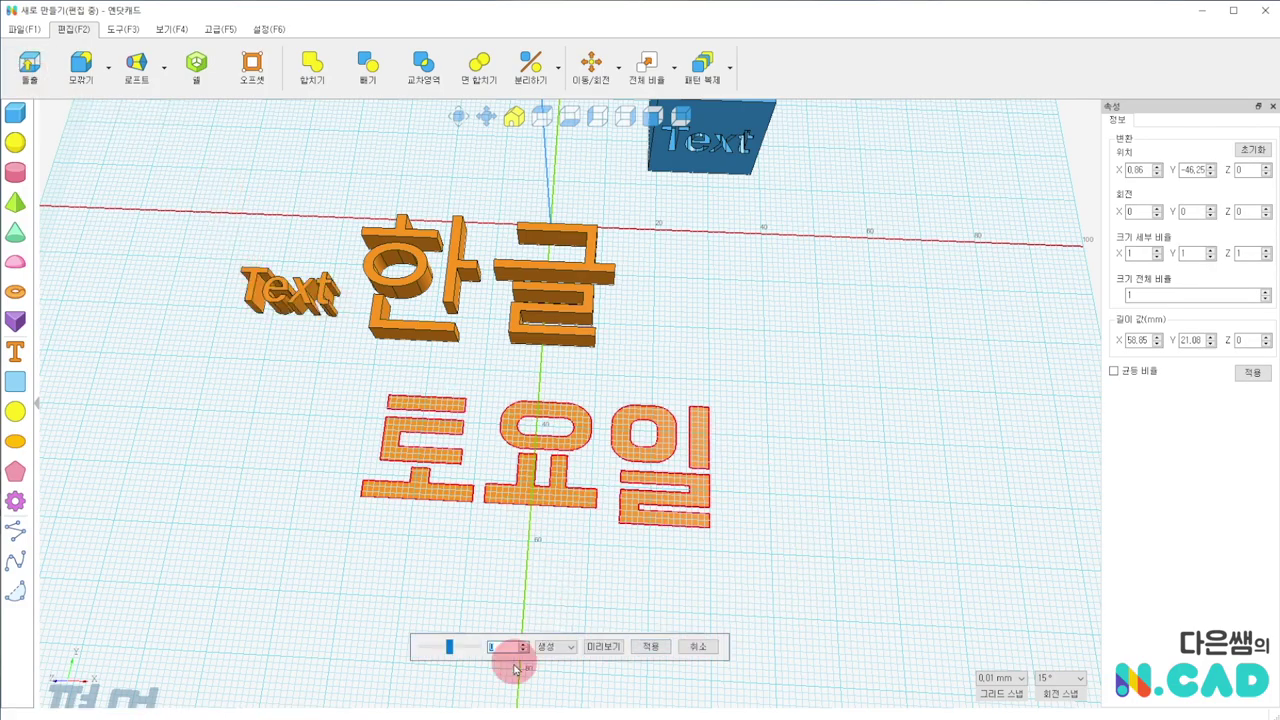
pyautogui.scroll(1, 508, 652)
pyautogui.click(651, 646)
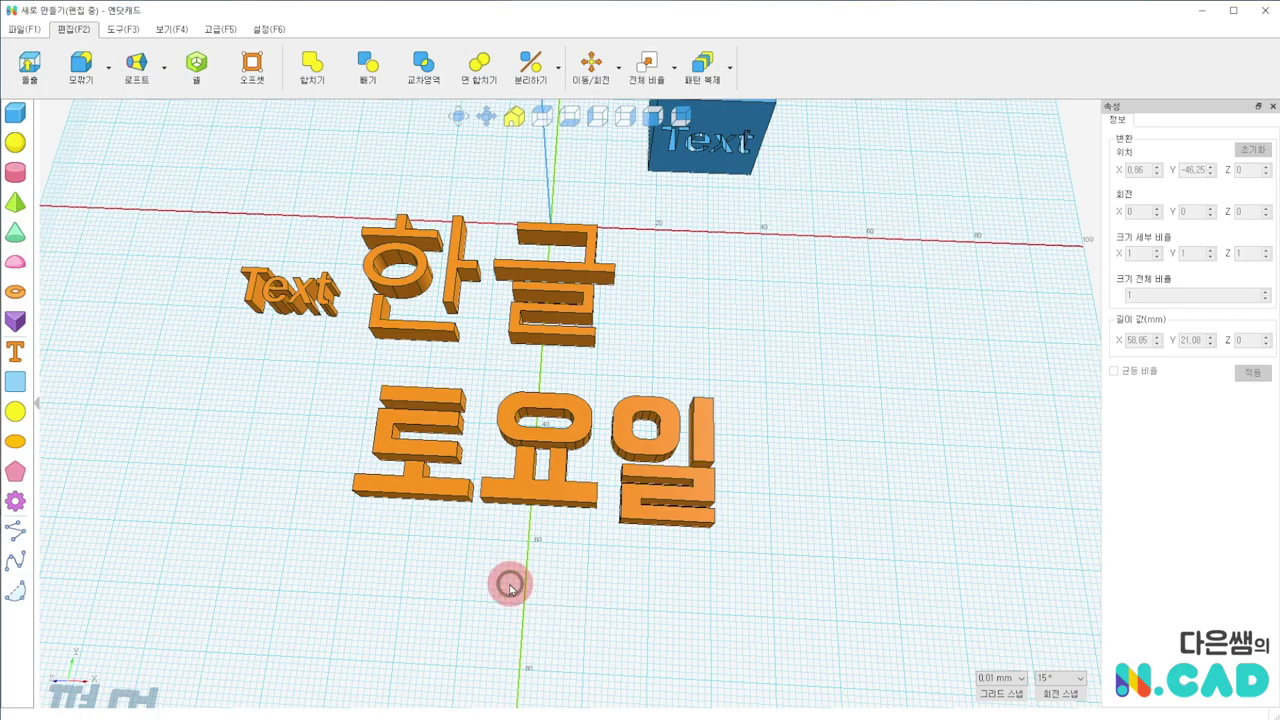
pyautogui.moveTo(510, 583); pyautogui.dragTo(527, 617, button='right')
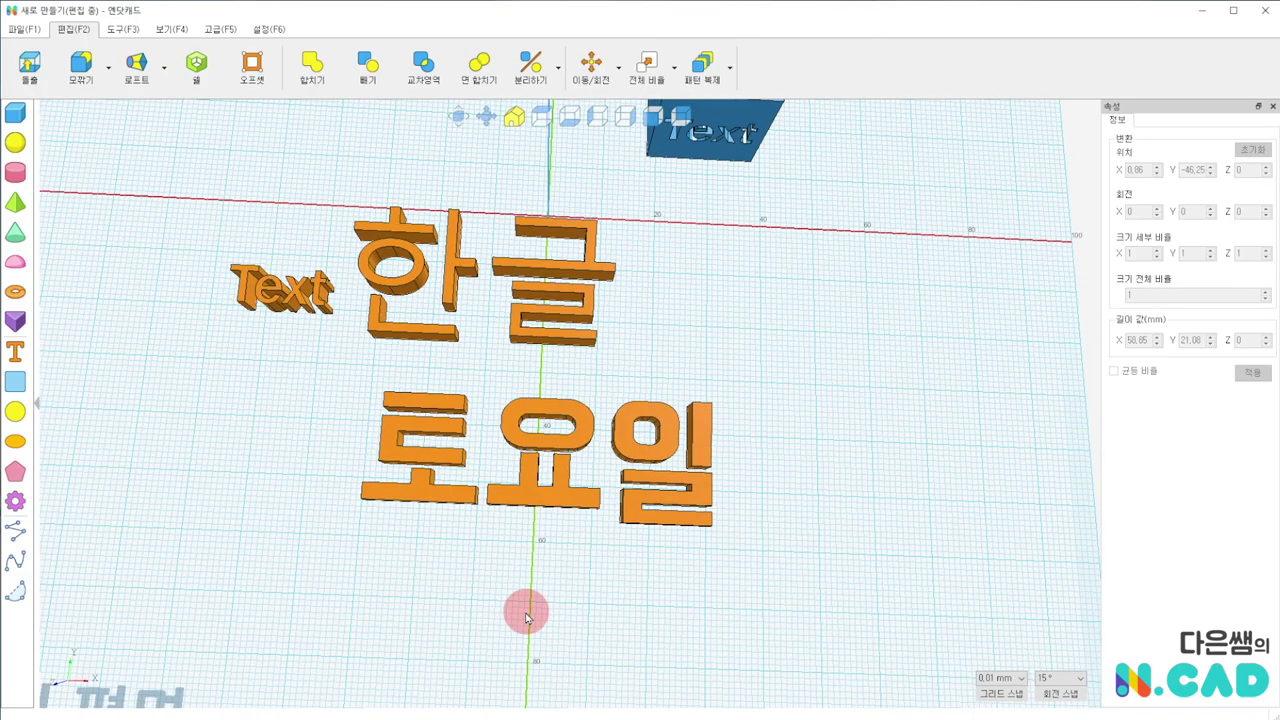
pyautogui.scroll(1, 494, 447)
pyautogui.scroll(1, 497, 452)
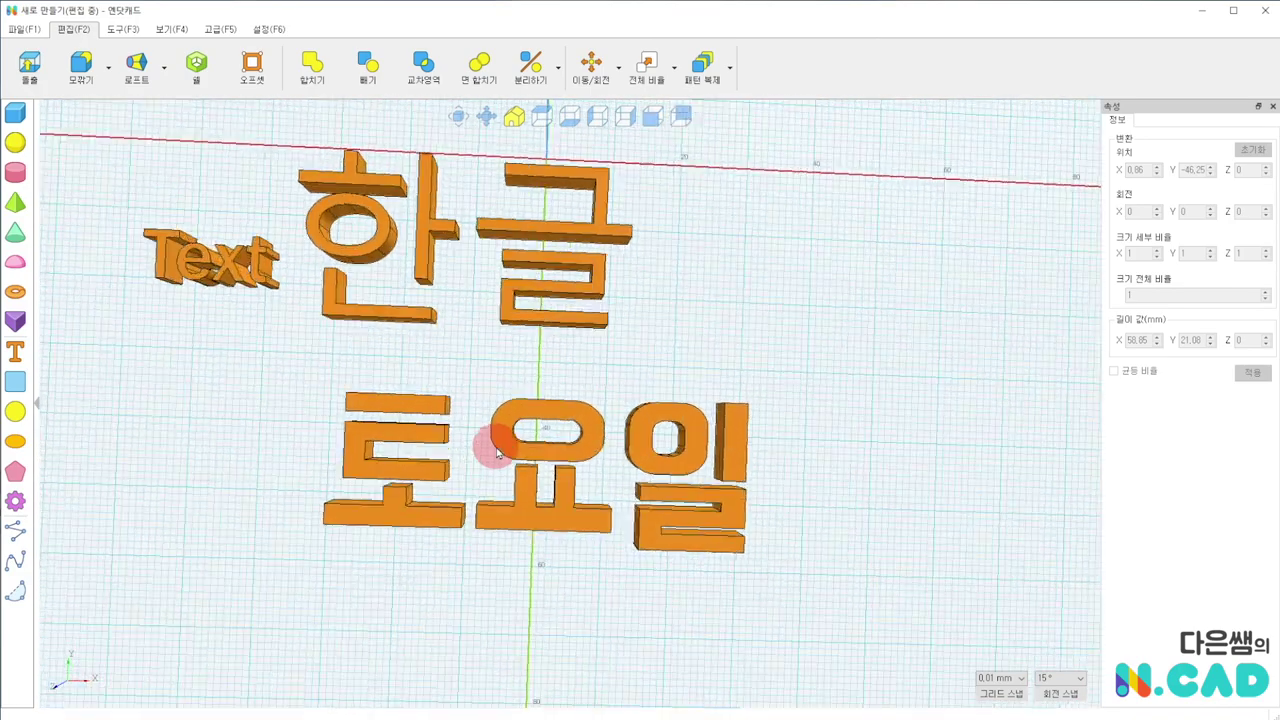
pyautogui.scroll(1, 497, 452)
pyautogui.moveTo(488, 398); pyautogui.dragTo(529, 388, button='right')
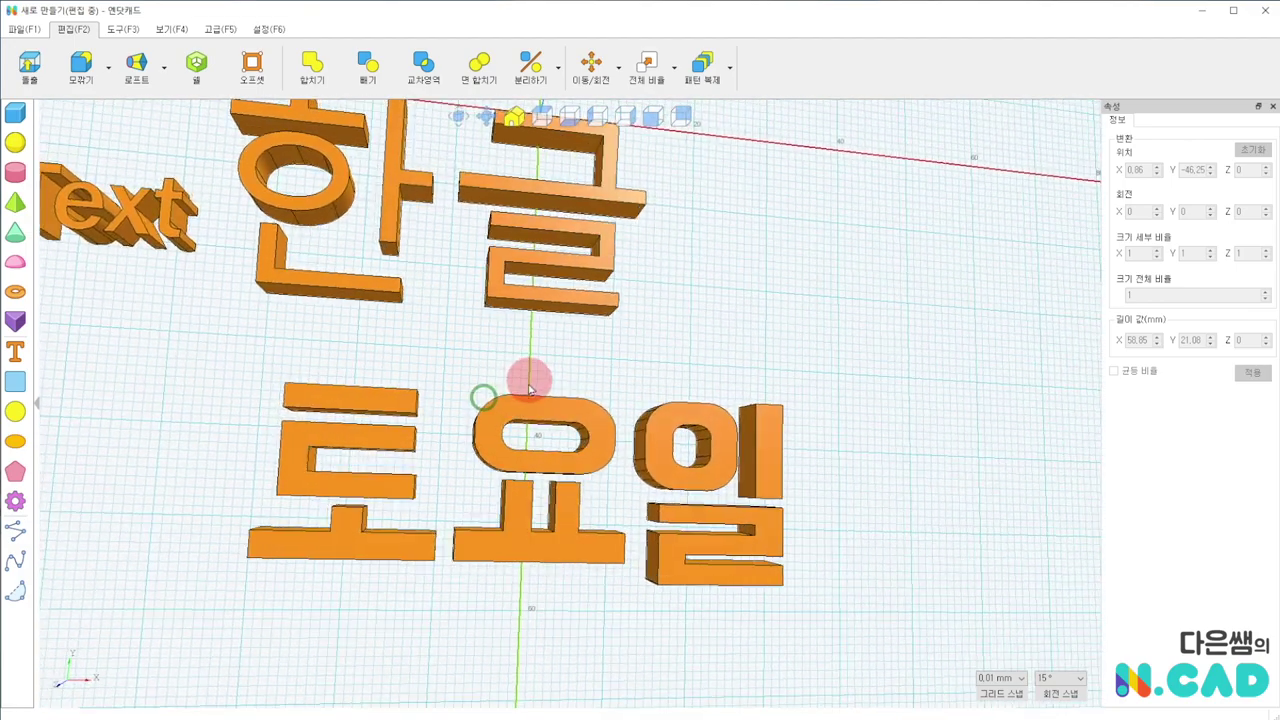
pyautogui.click(297, 416)
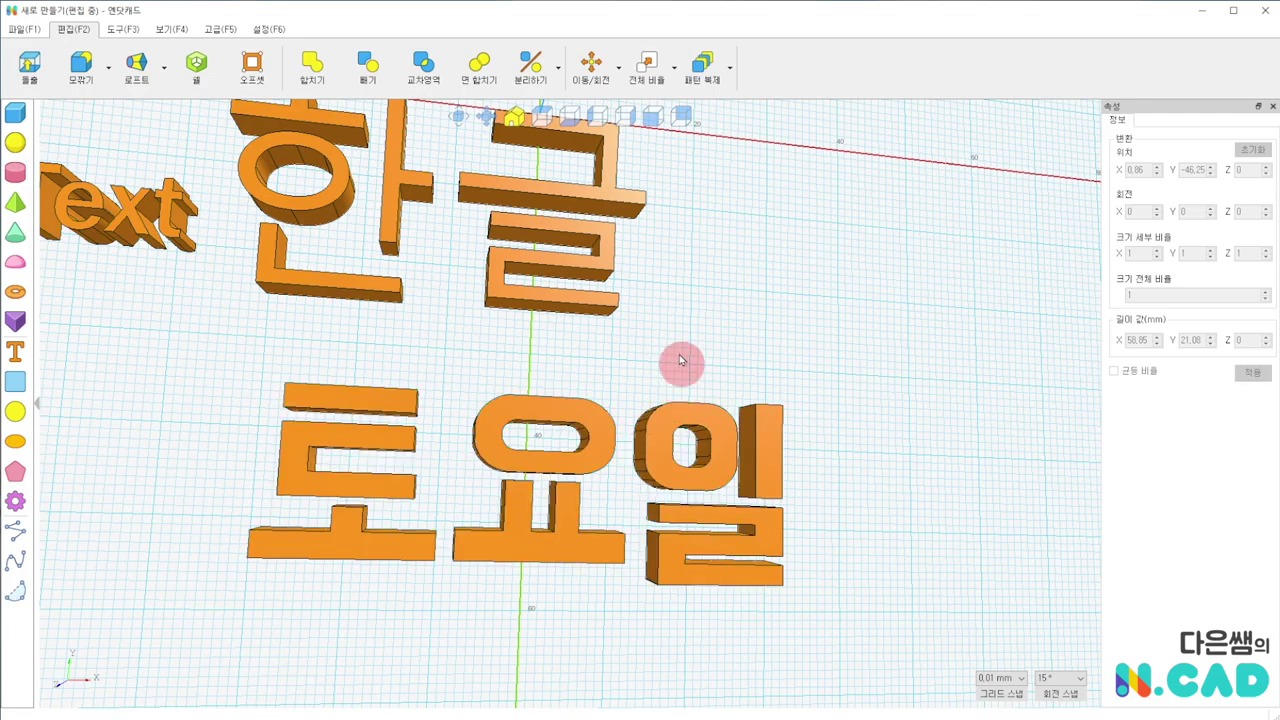
pyautogui.moveTo(669, 349); pyautogui.dragTo(557, 677, button='right')
pyautogui.moveTo(581, 605); pyautogui.dragTo(595, 476, button='right')
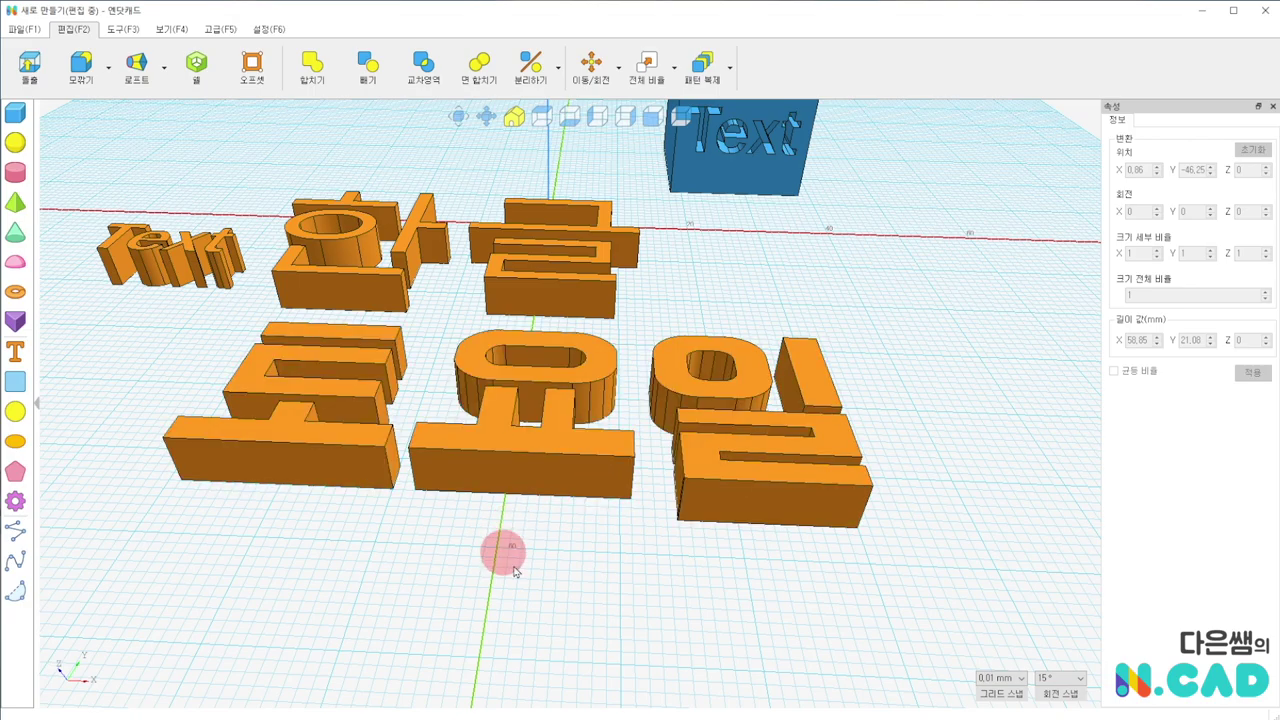
pyautogui.moveTo(429, 543); pyautogui.dragTo(474, 609, button='right')
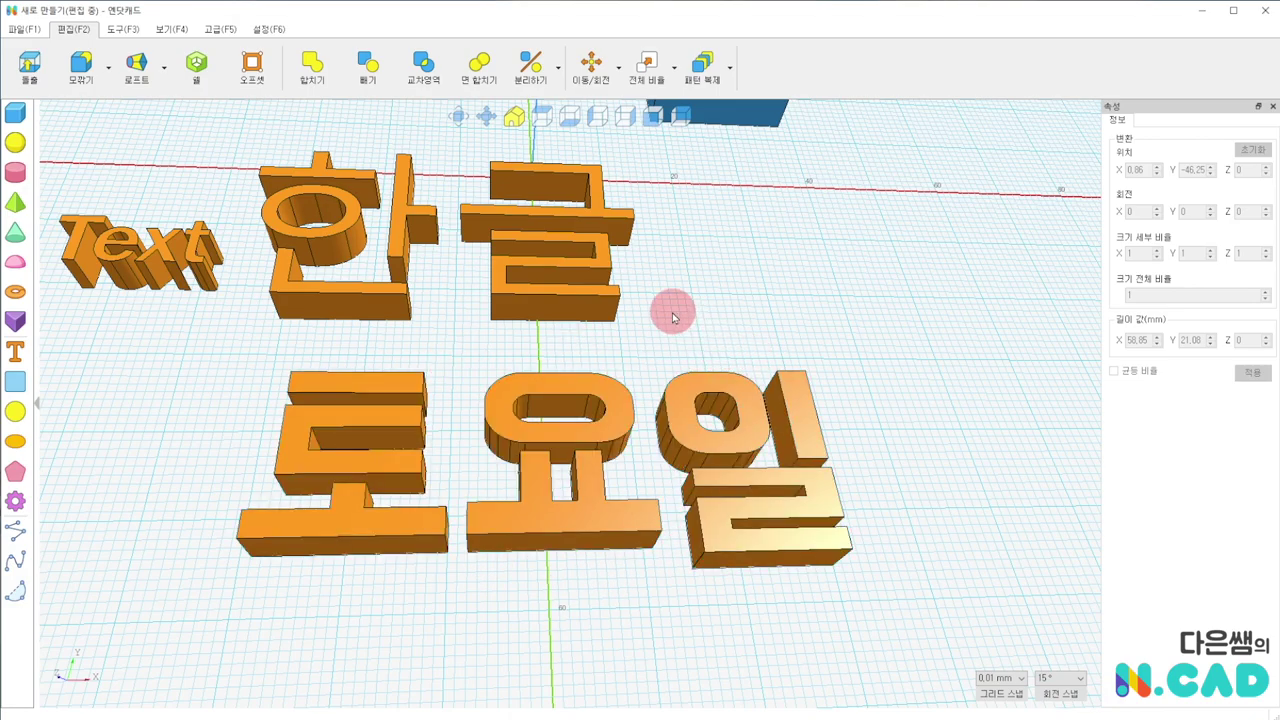
pyautogui.moveTo(697, 319); pyautogui.dragTo(697, 333, button='right')
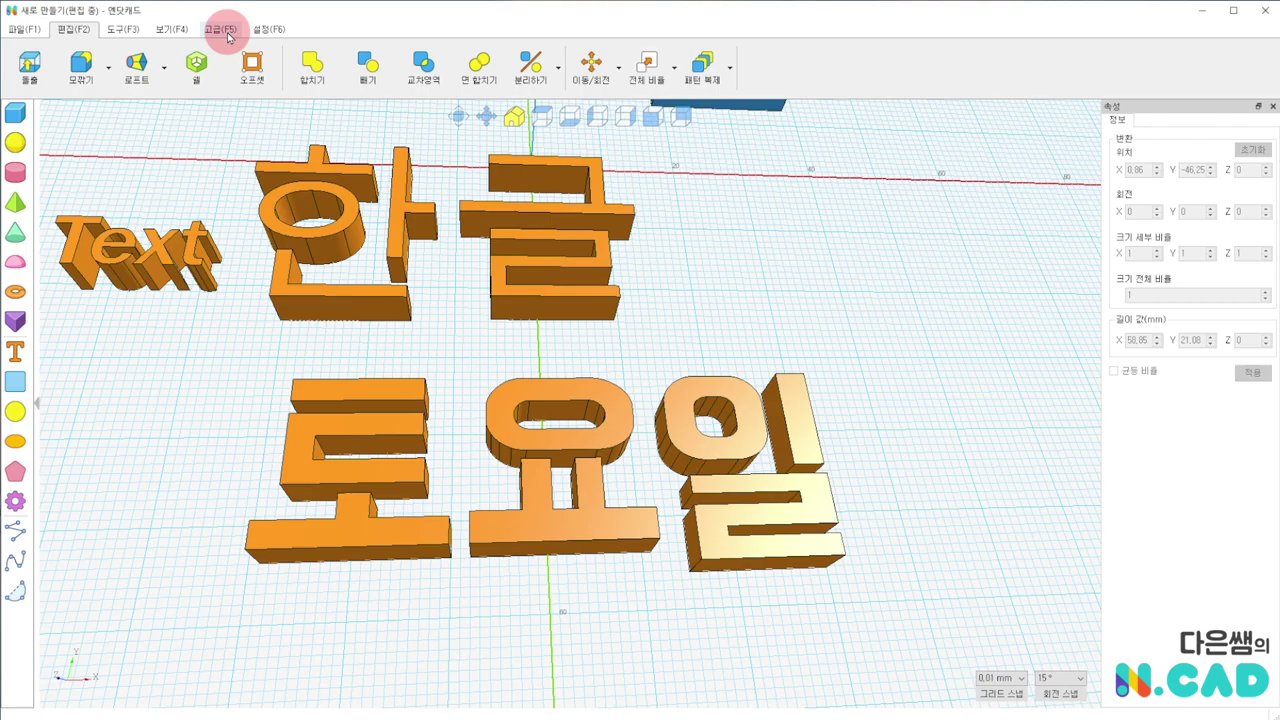
# Move the extruded 토요일 to the right of 한글
pyautogui.click(229, 37)
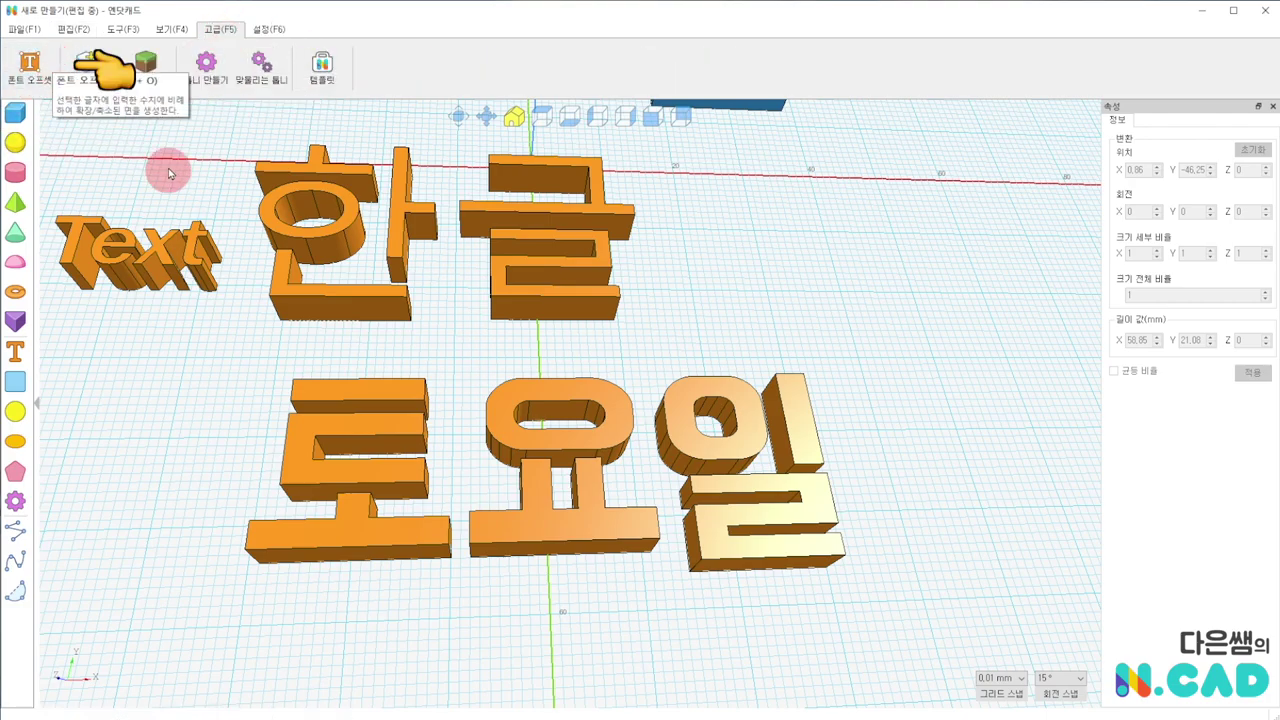
pyautogui.moveTo(243, 457)
pyautogui.mouseDown(button='right')
pyautogui.moveTo(197, 478)
pyautogui.moveTo(209, 494)
pyautogui.mouseUp(button='right')
pyautogui.click(406, 478)
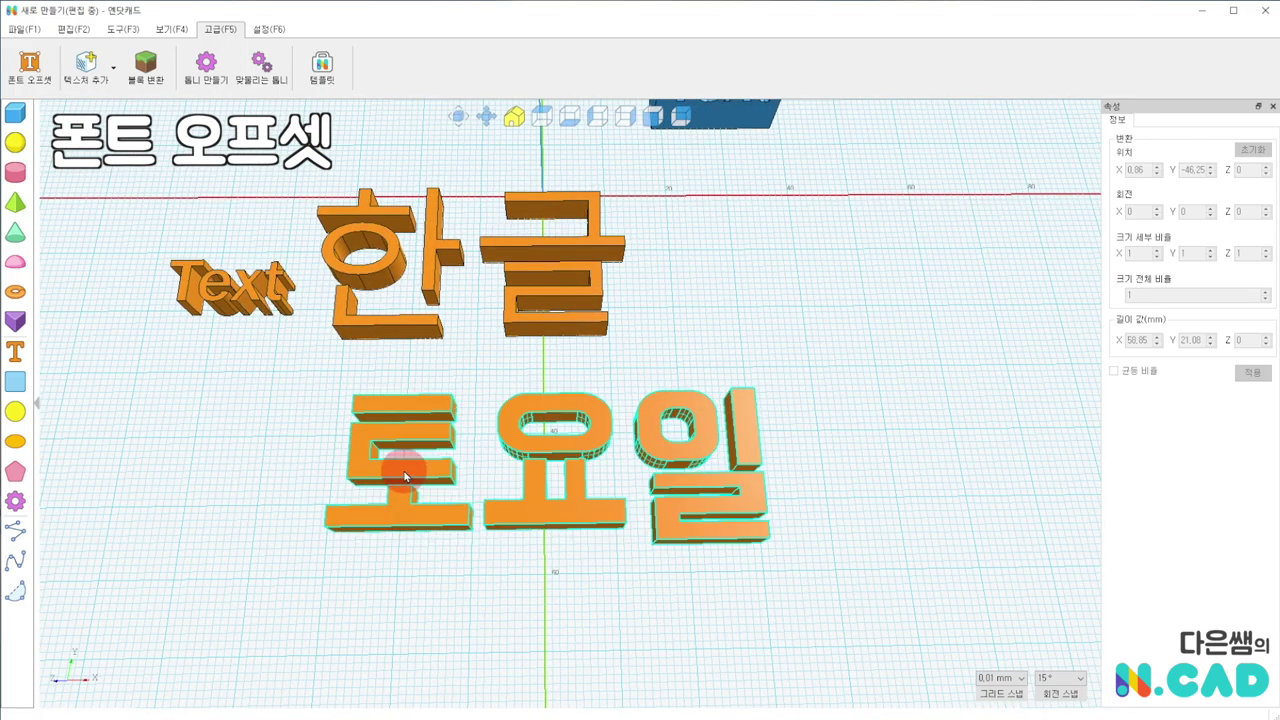
pyautogui.moveTo(406, 478)
pyautogui.mouseDown()
pyautogui.moveTo(544, 418)
pyautogui.moveTo(473, 470)
pyautogui.mouseUp()
pyautogui.click(475, 382)
# Preview a font offset of 3 around the flat 토요일 lettering
pyautogui.click(29, 62)
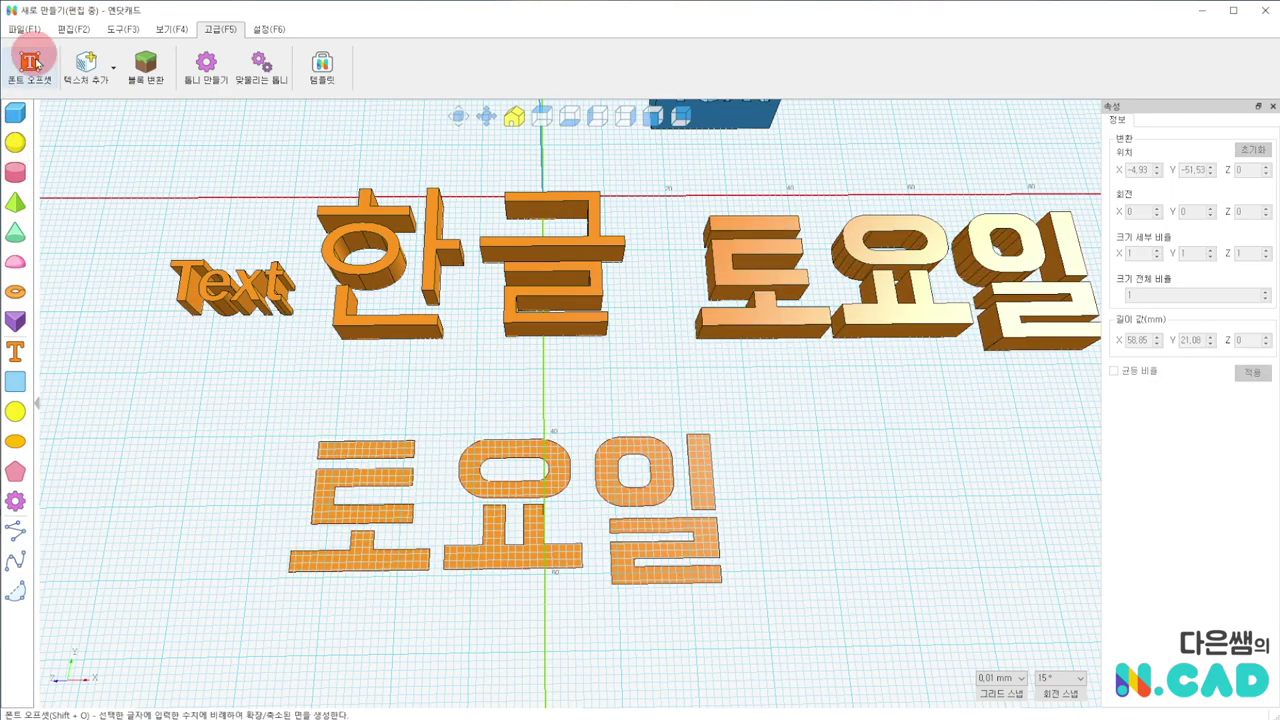
pyautogui.click(471, 395)
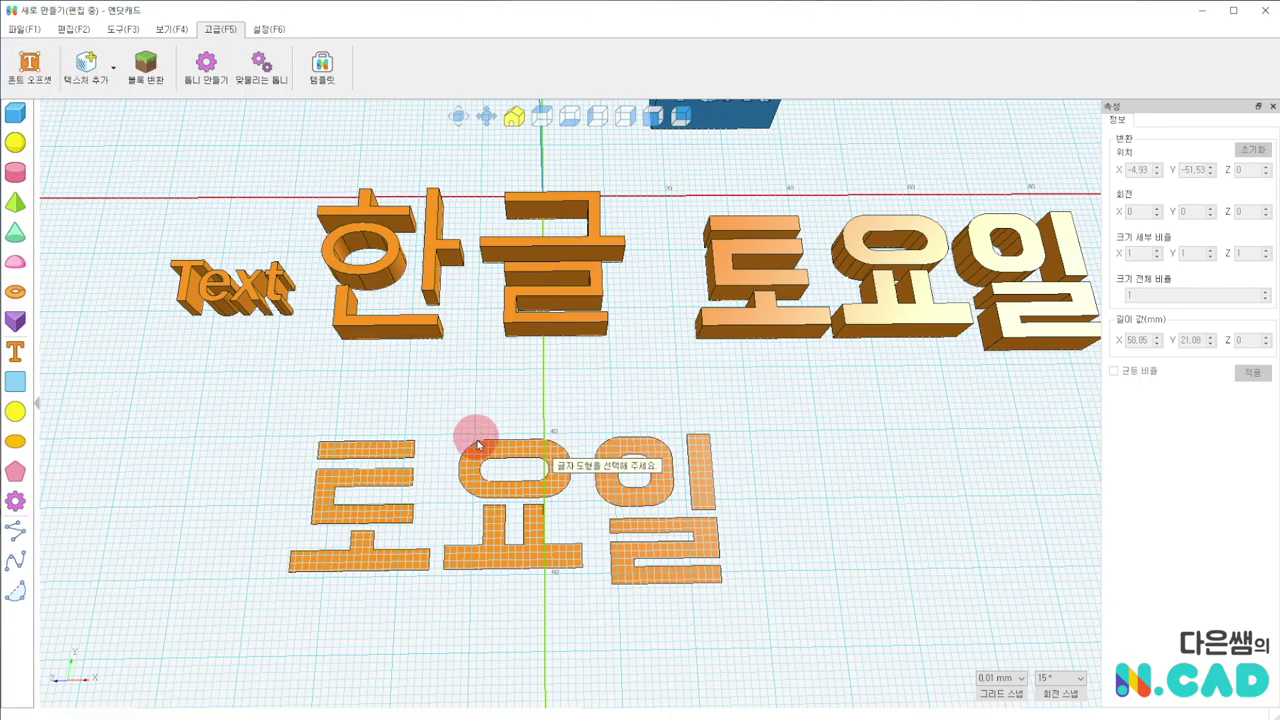
pyautogui.click(482, 452)
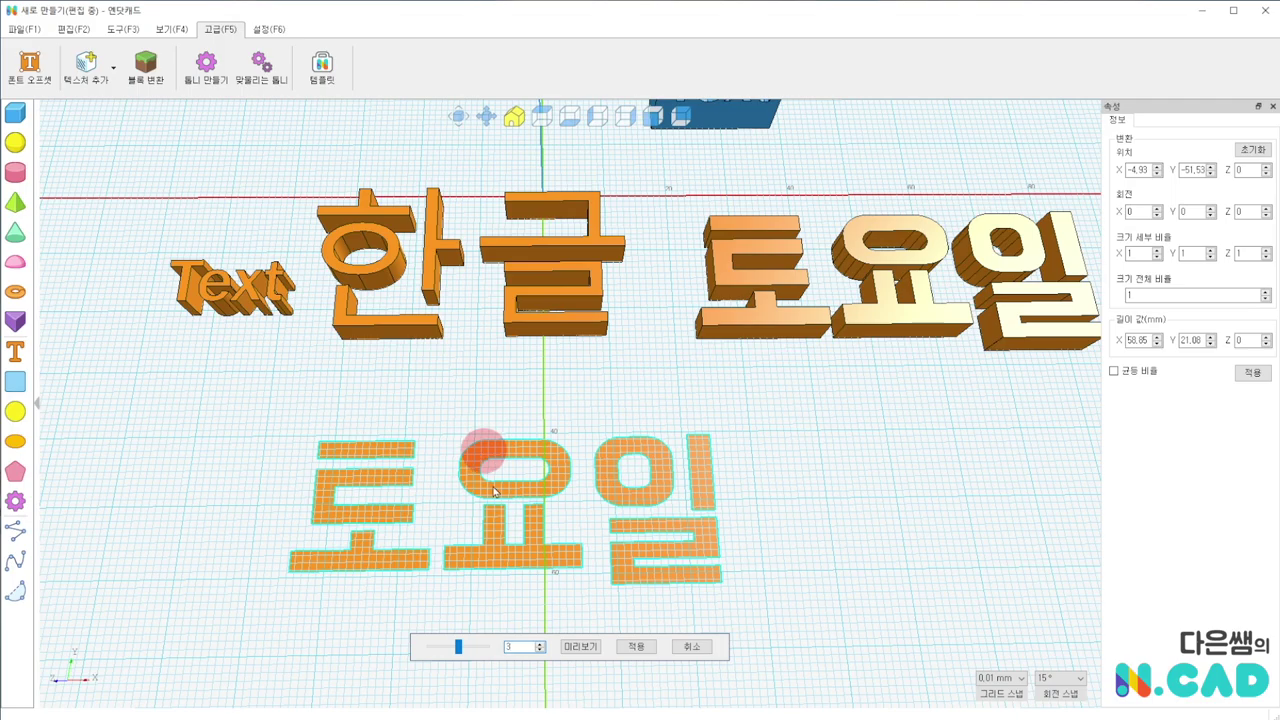
pyautogui.click(581, 647)
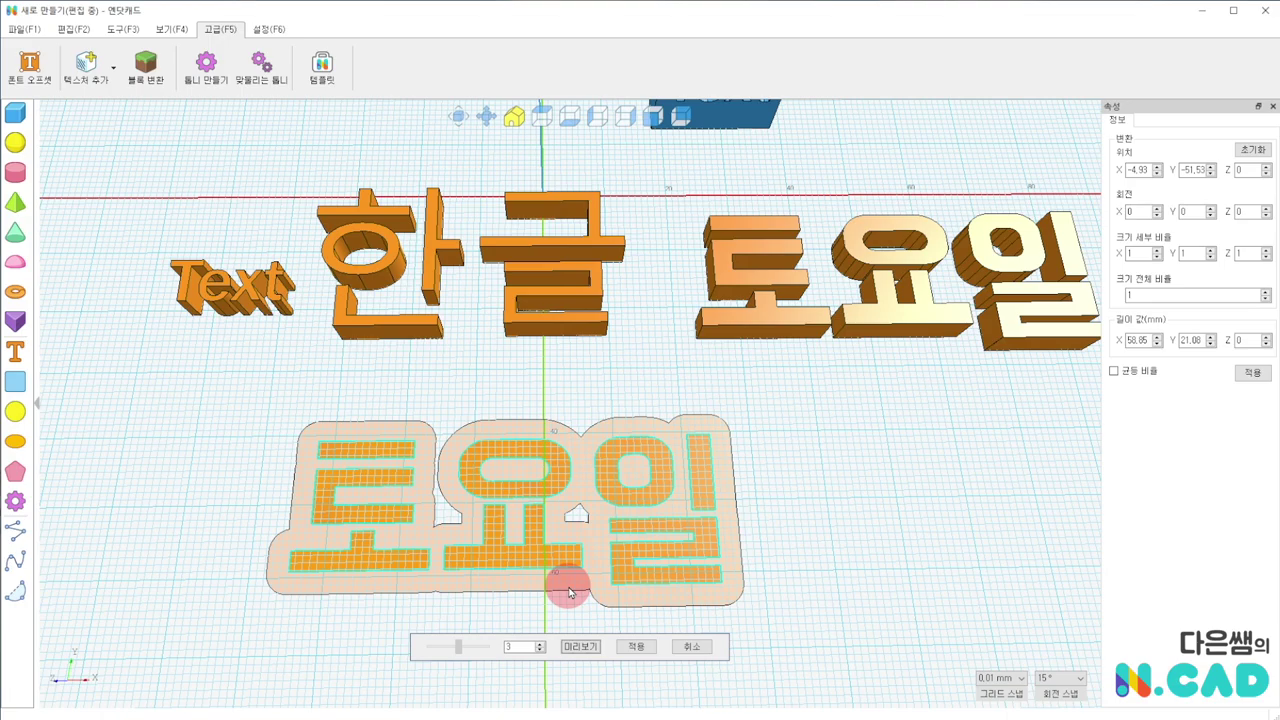
# Create the offset outline plate and extrude the 토요일 letters into 3D
pyautogui.click(636, 648)
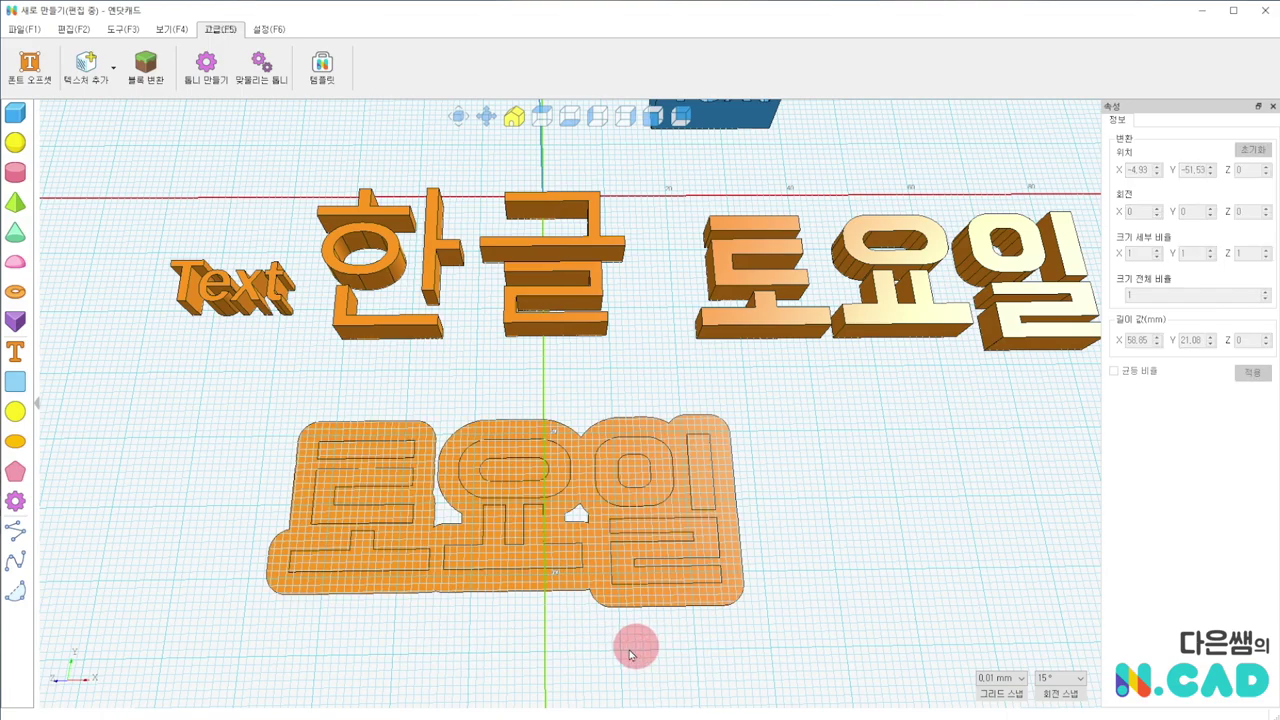
pyautogui.moveTo(453, 657)
pyautogui.mouseDown(button='right')
pyautogui.moveTo(457, 580)
pyautogui.moveTo(468, 572)
pyautogui.moveTo(474, 591)
pyautogui.mouseUp(button='right')
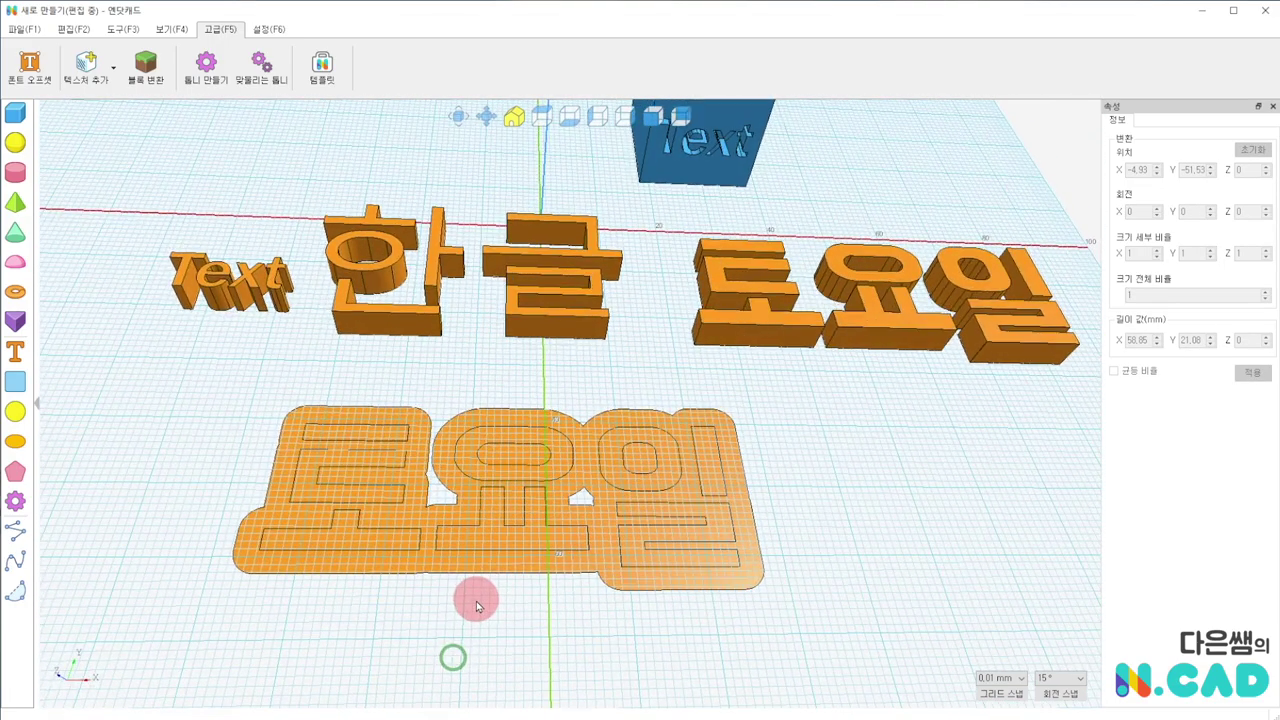
pyautogui.click(460, 537)
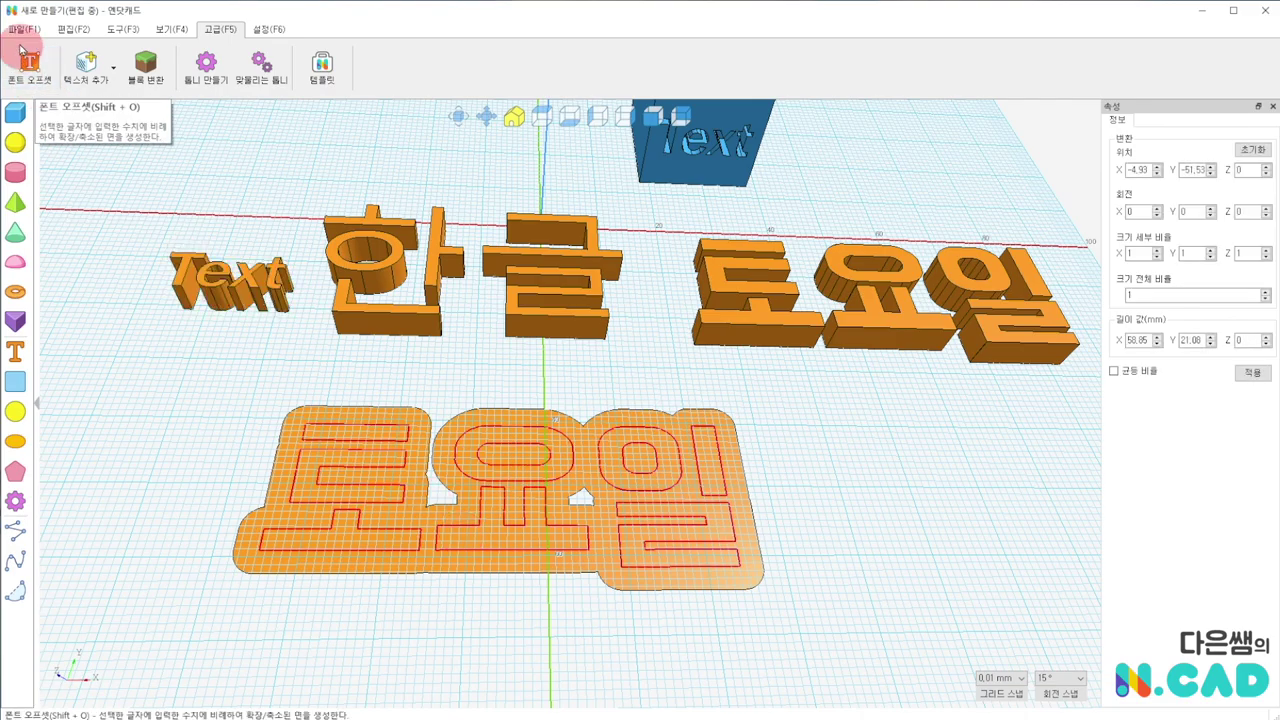
pyautogui.click(72, 29)
pyautogui.click(29, 65)
pyautogui.click(581, 645)
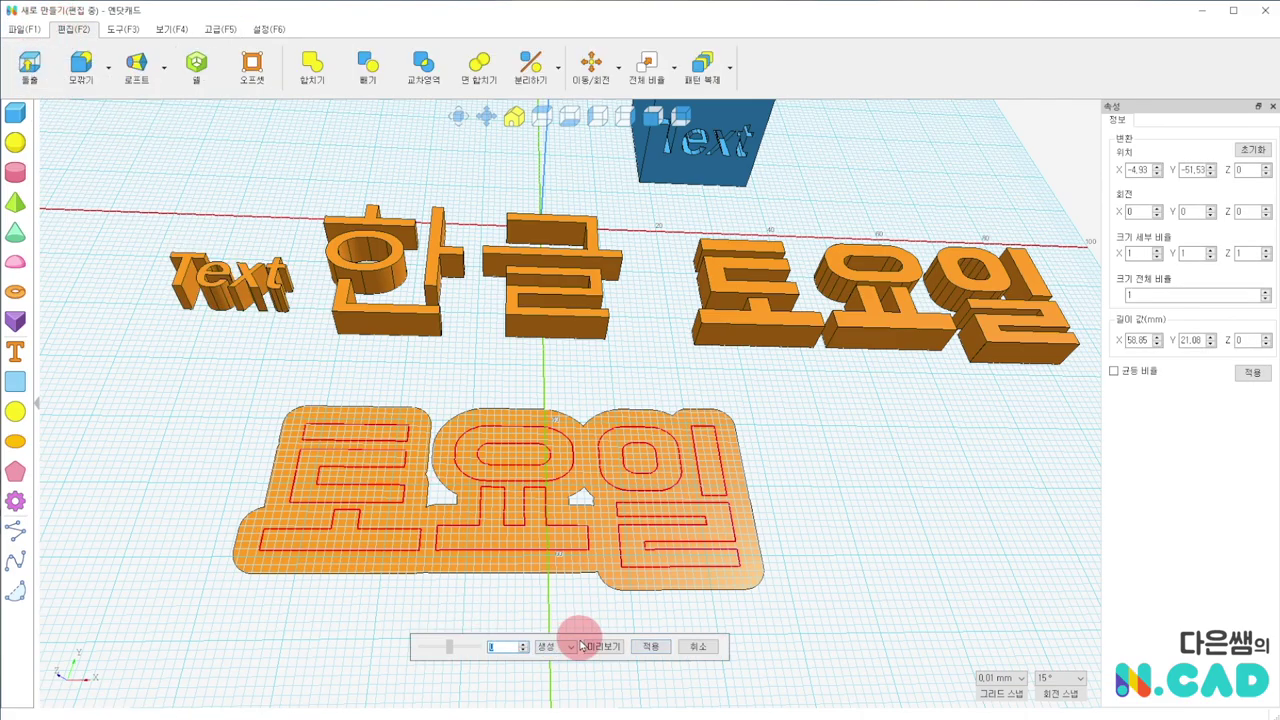
pyautogui.click(643, 646)
# Extrude the outline plate 3 mm thick as a solid base
pyautogui.click(553, 558)
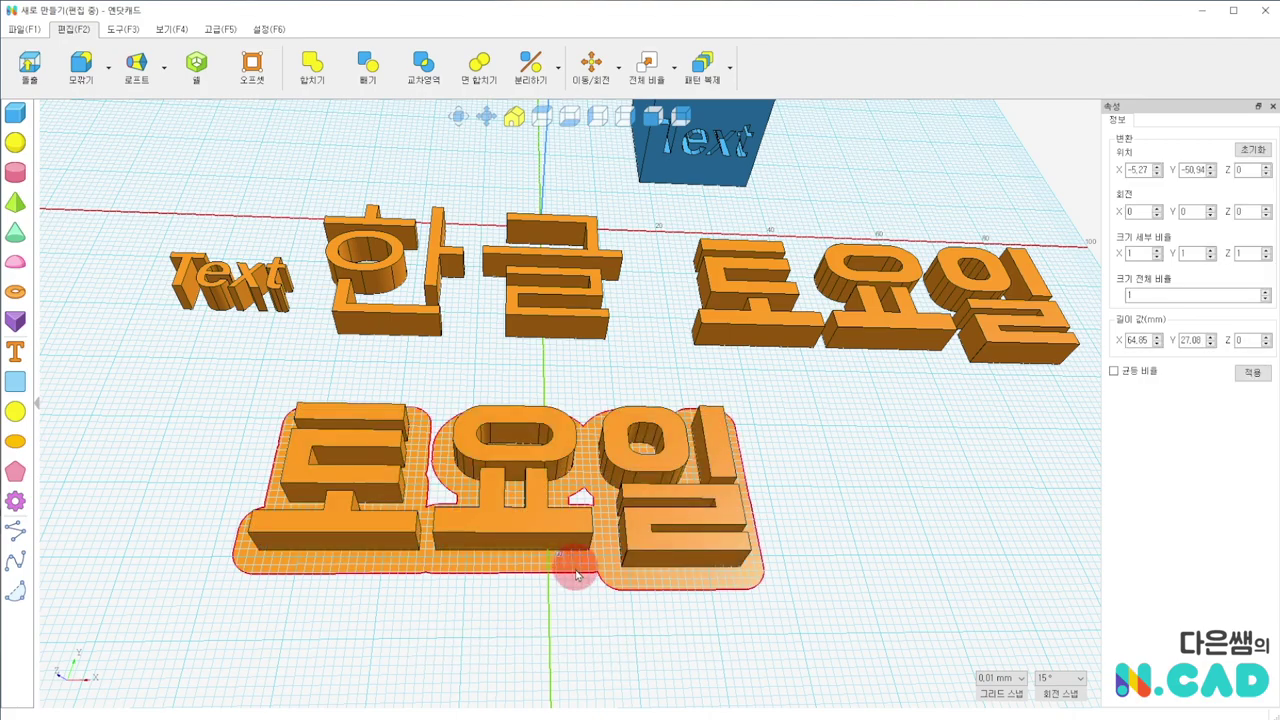
pyautogui.click(30, 68)
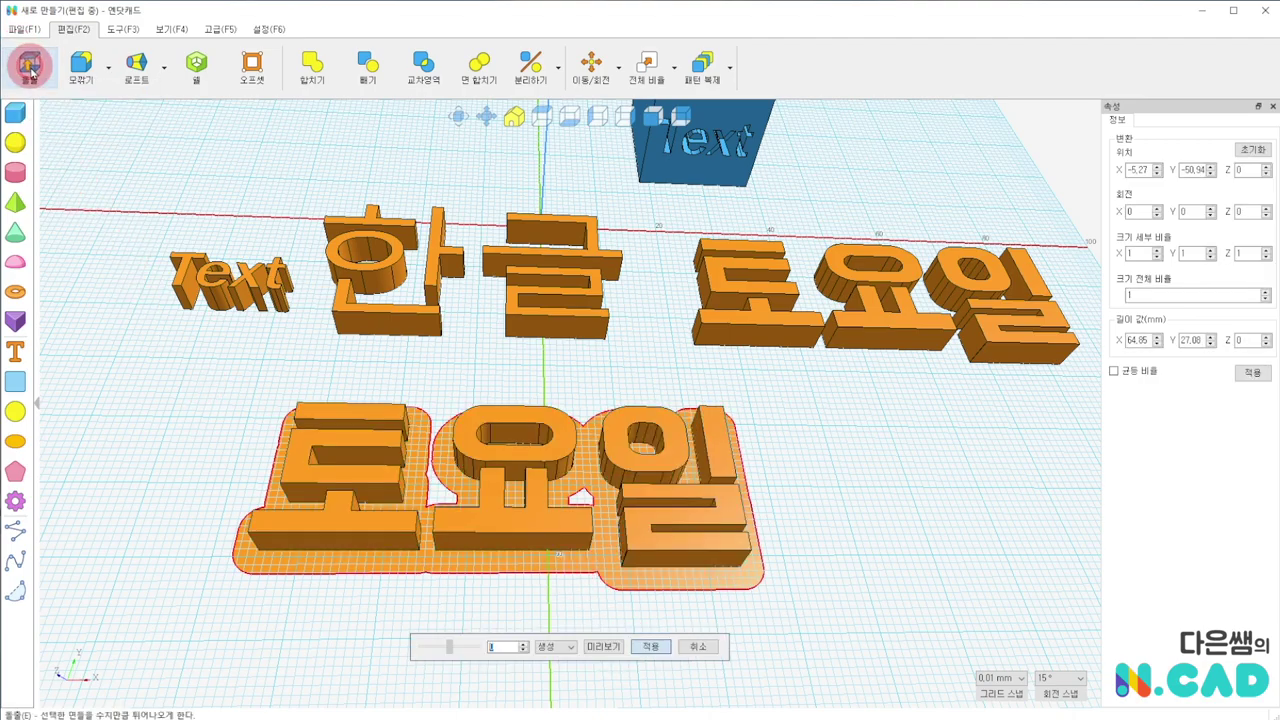
pyautogui.write('3')
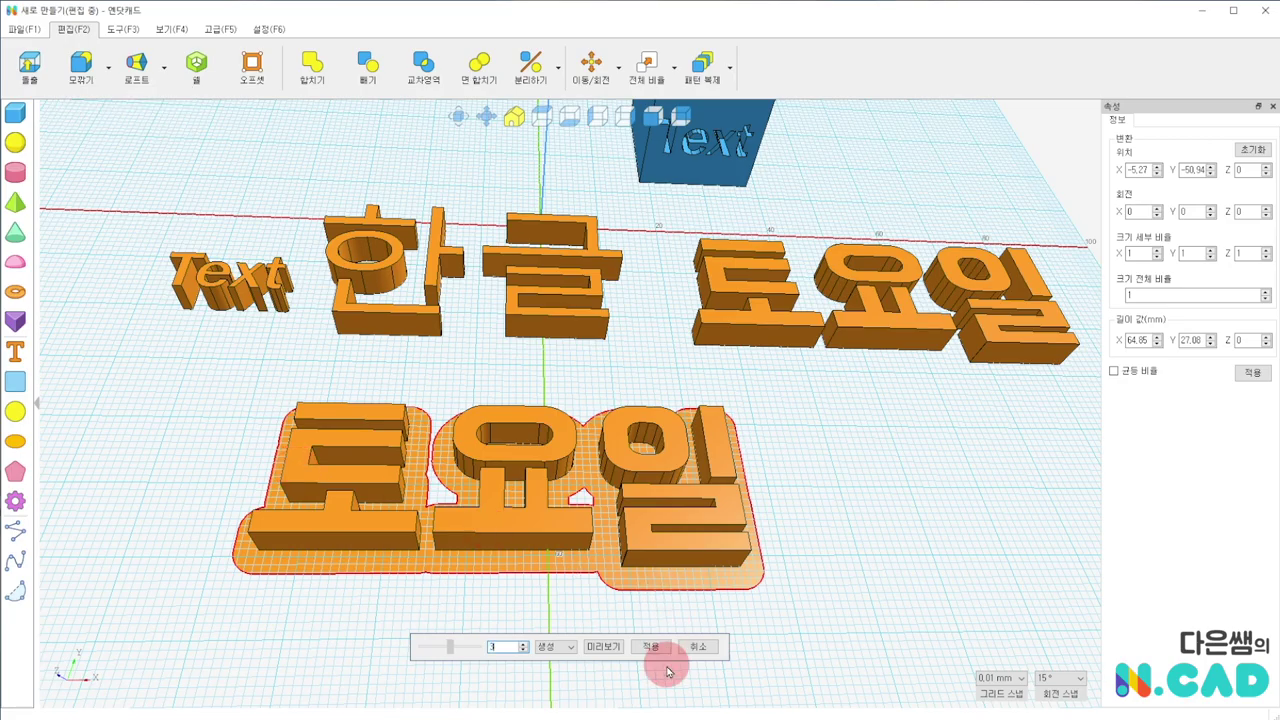
pyautogui.click(653, 647)
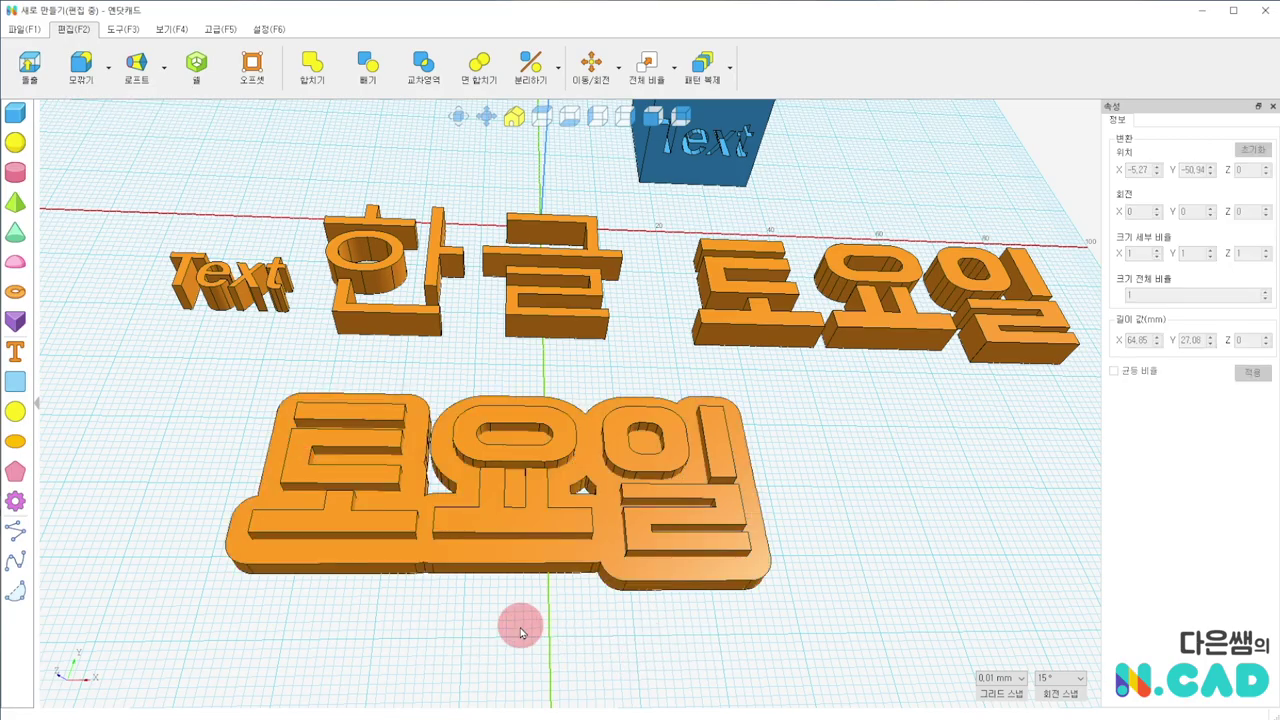
pyautogui.moveTo(520, 623)
pyautogui.mouseDown(button='right')
pyautogui.moveTo(508, 486)
pyautogui.moveTo(543, 600)
pyautogui.mouseUp(button='right')
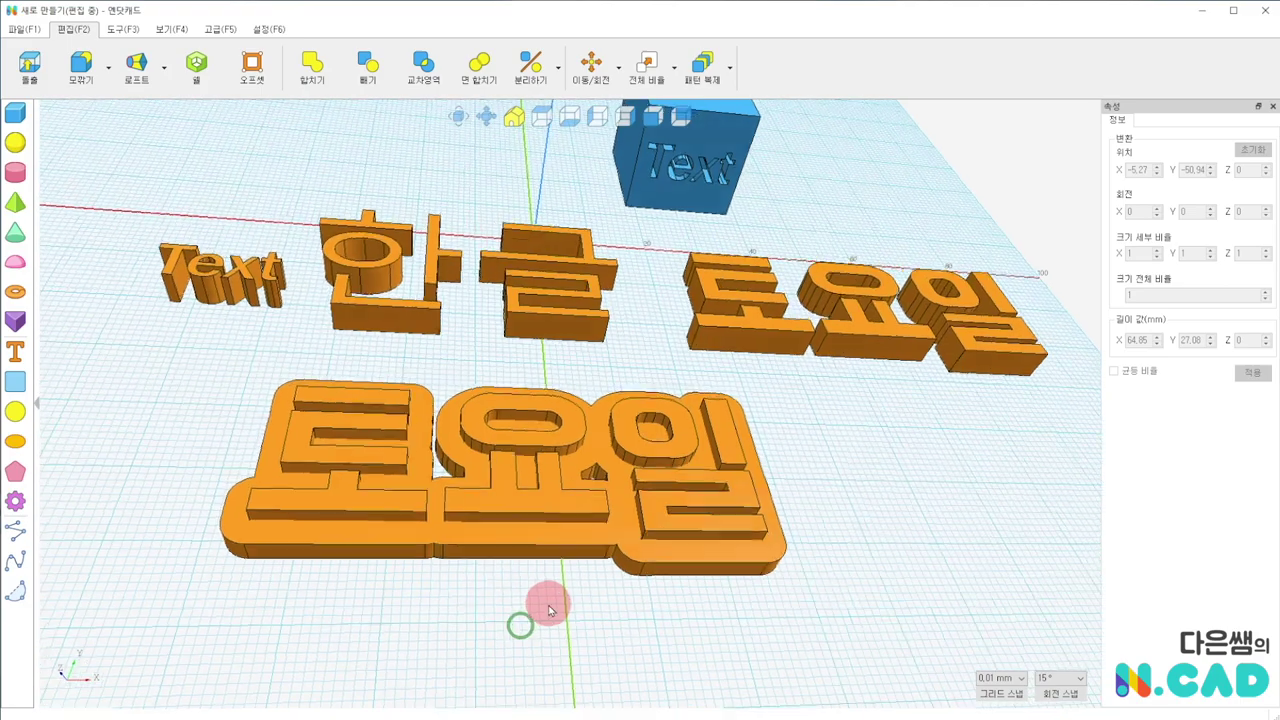
pyautogui.moveTo(466, 351)
pyautogui.mouseDown(button='right')
pyautogui.moveTo(366, 357)
pyautogui.moveTo(375, 378)
pyautogui.mouseUp(button='right')
# Inspect the result and select the whole 토요일 plate with its letters
pyautogui.click(460, 467)
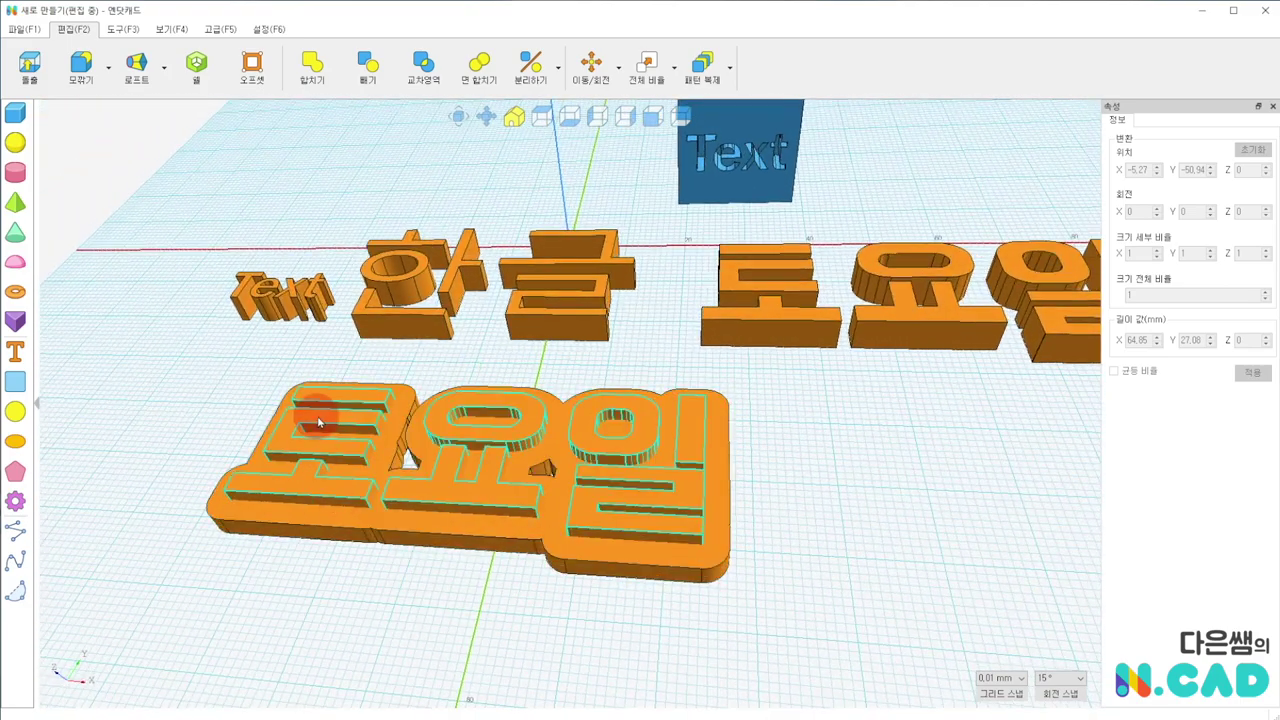
pyautogui.click(642, 507)
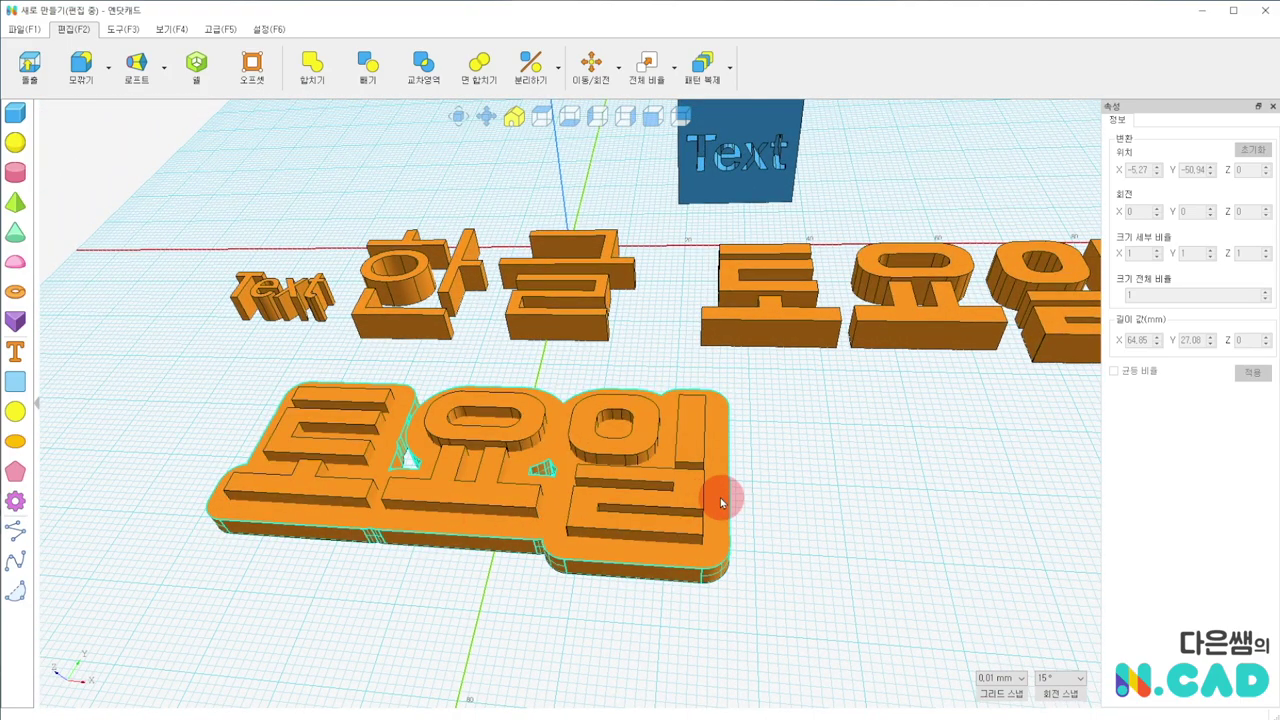
pyautogui.moveTo(816, 621)
pyautogui.mouseDown(button='right')
pyautogui.moveTo(805, 540)
pyautogui.moveTo(786, 527)
pyautogui.mouseUp(button='right')
pyautogui.click(623, 431)
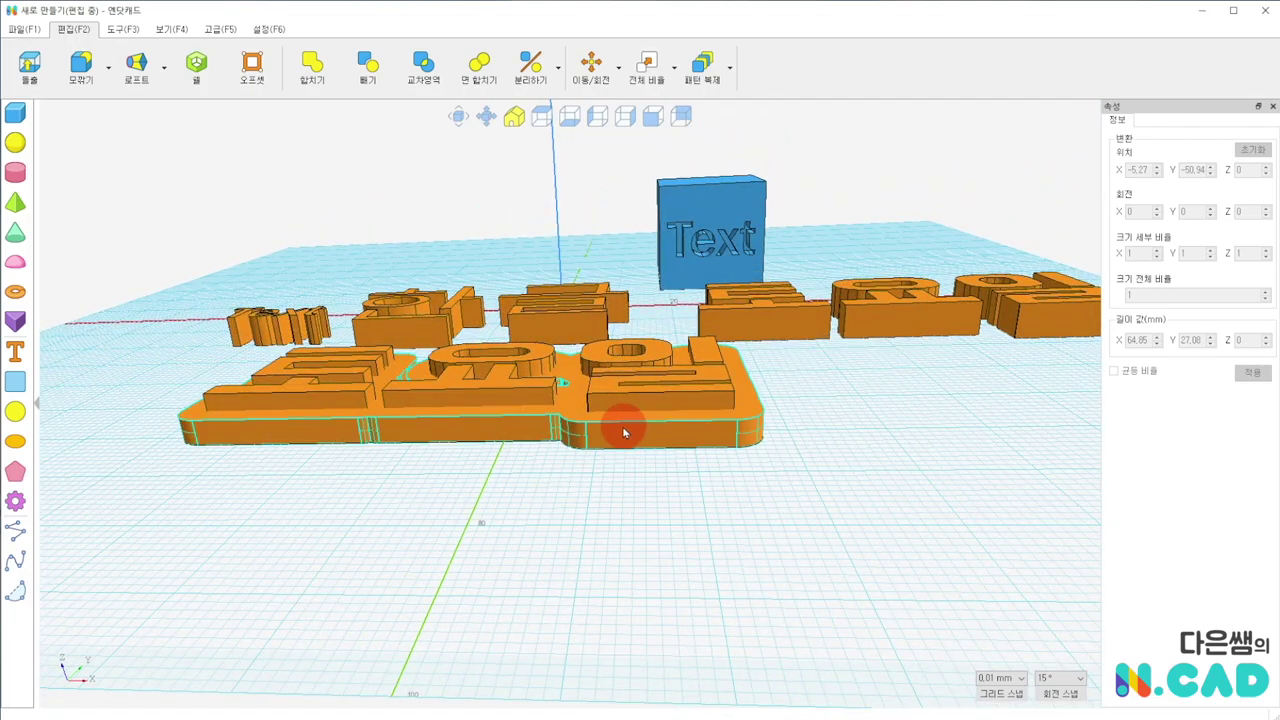
pyautogui.moveTo(556, 430)
pyautogui.mouseDown(button='right')
pyautogui.moveTo(560, 517)
pyautogui.moveTo(592, 638)
pyautogui.moveTo(486, 606)
pyautogui.mouseUp(button='right')
pyautogui.moveTo(247, 406); pyautogui.dragTo(797, 678)
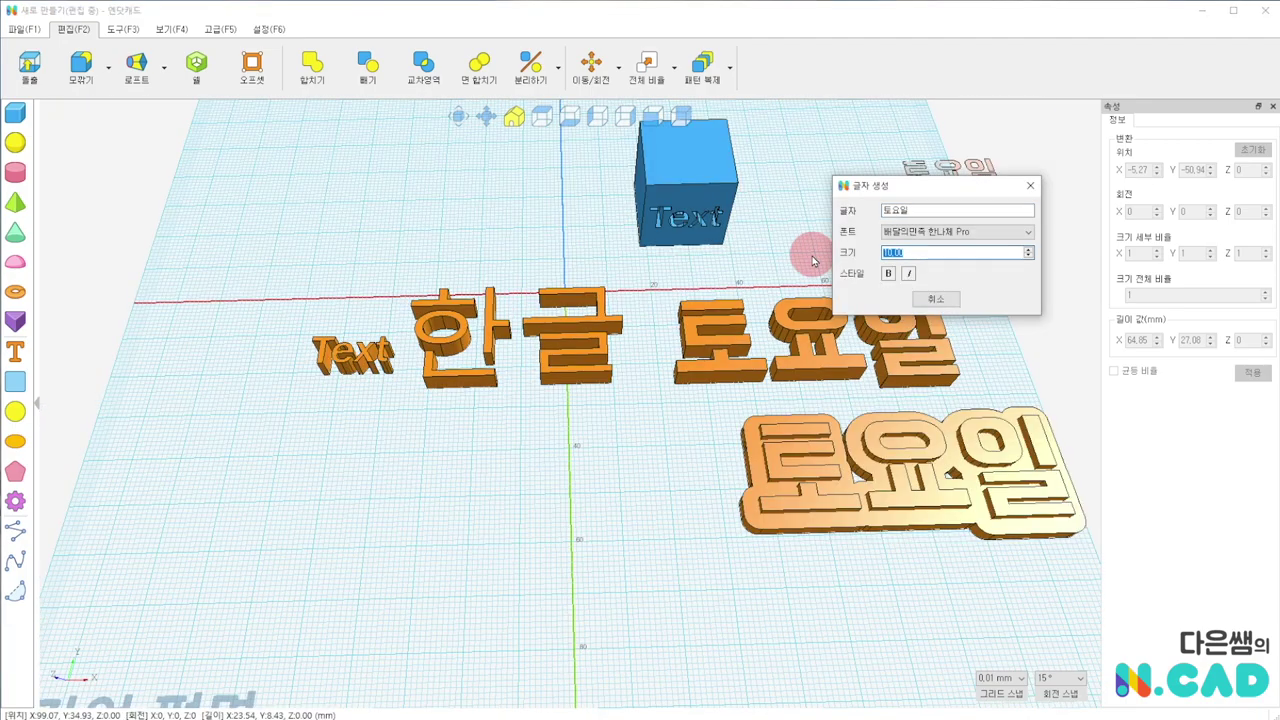
# Place a size-25 토요일 text in front of the plate and open its 글자 편집 settings
pyautogui.write('5')
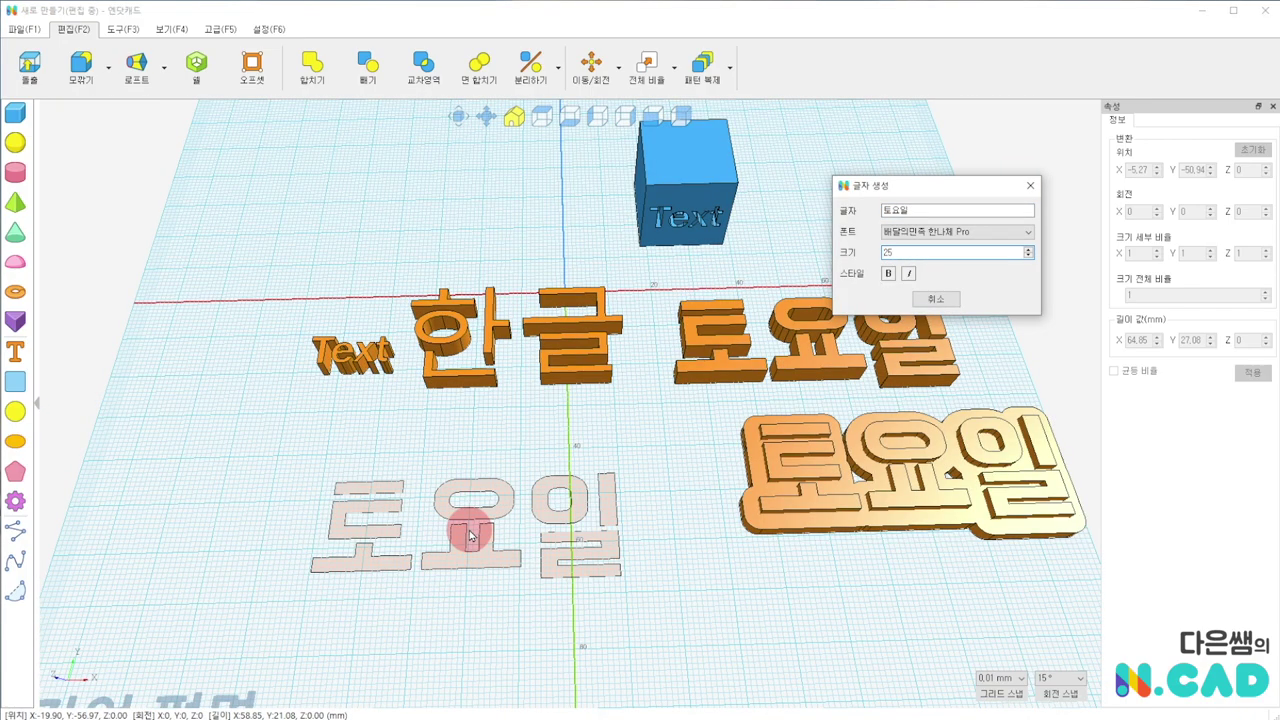
pyautogui.click(472, 533)
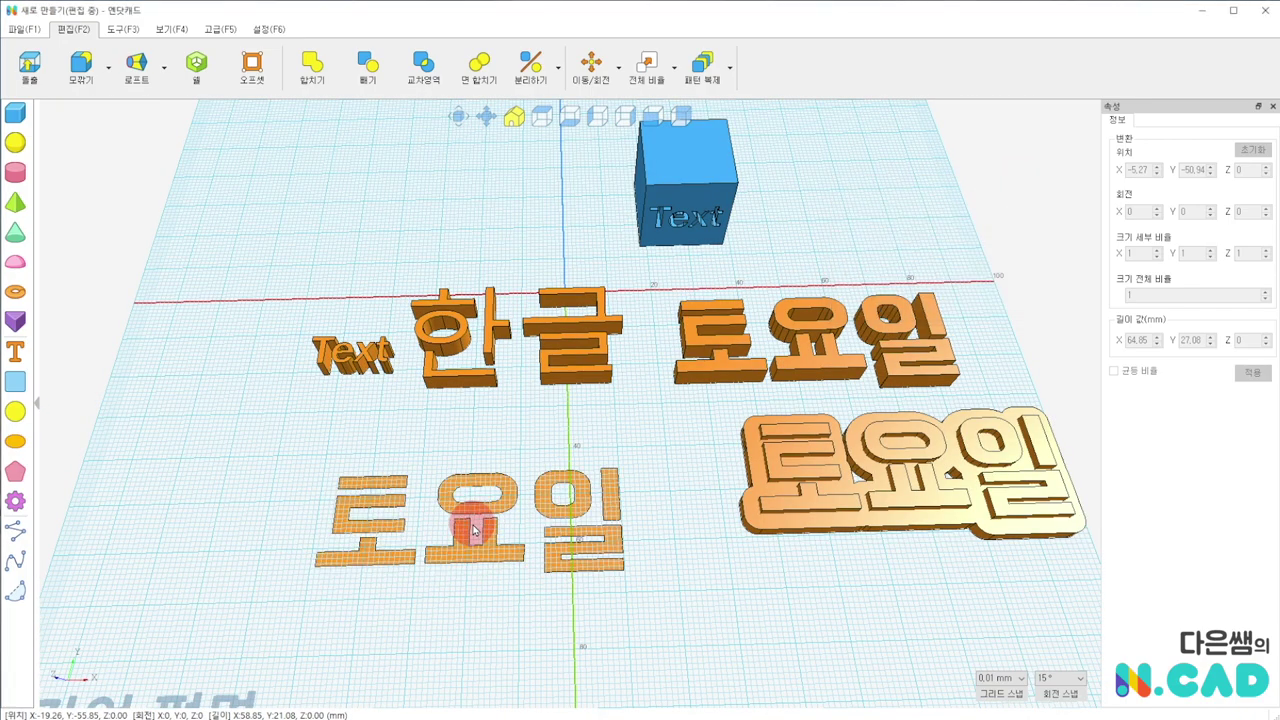
pyautogui.click(598, 505)
pyautogui.click(598, 505)
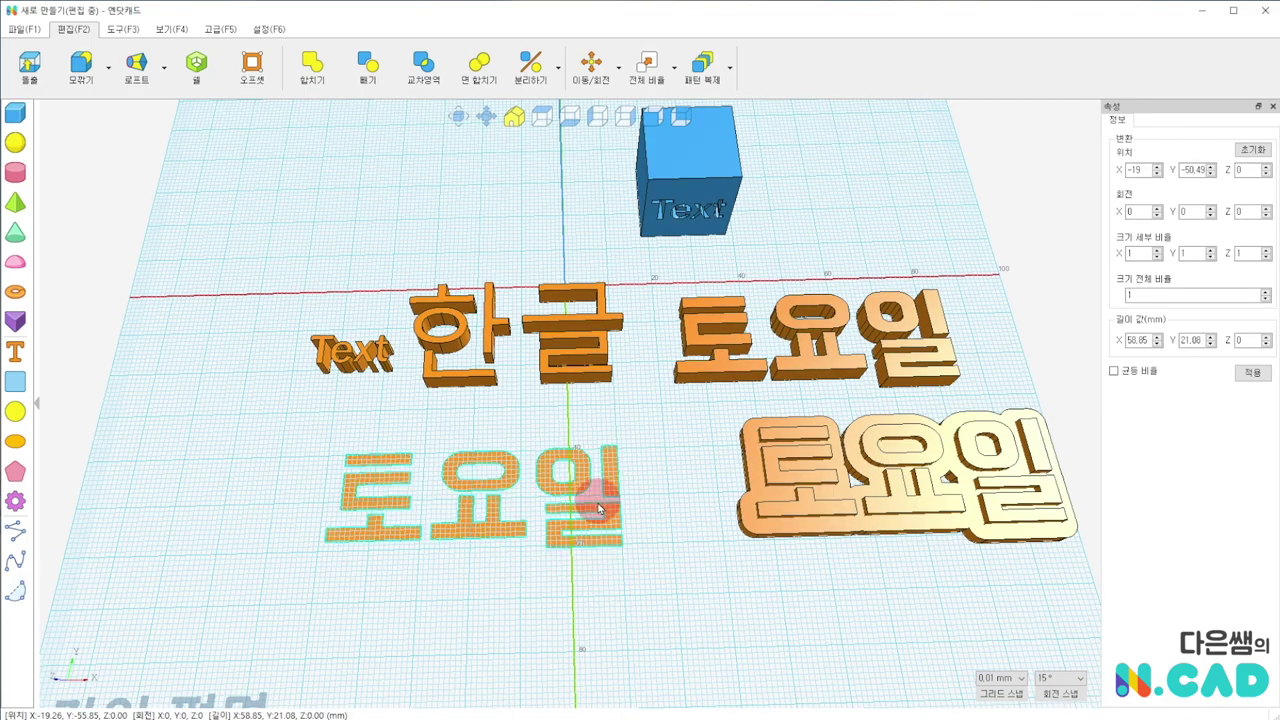
pyautogui.rightClick(600, 507)
pyautogui.click(628, 512)
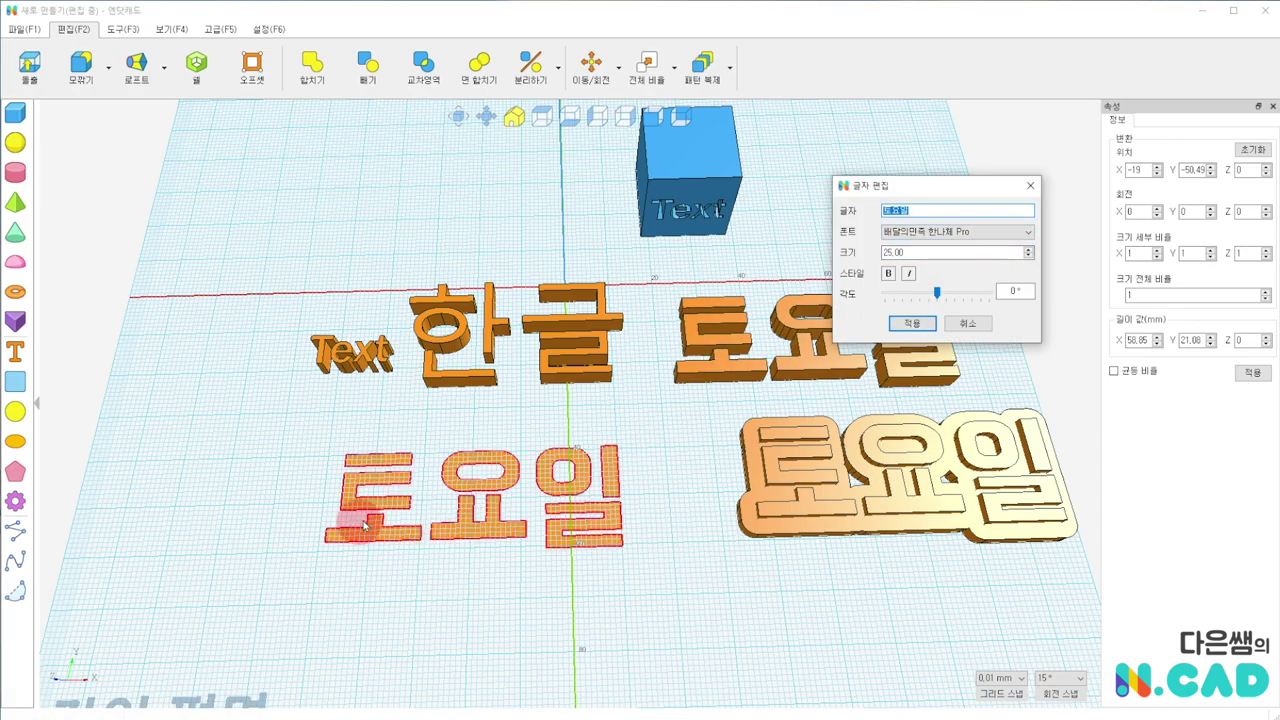
# Change the 토요일 font from 배달의민족 도현 to a handwritten-style font and apply it
pyautogui.click(1028, 234)
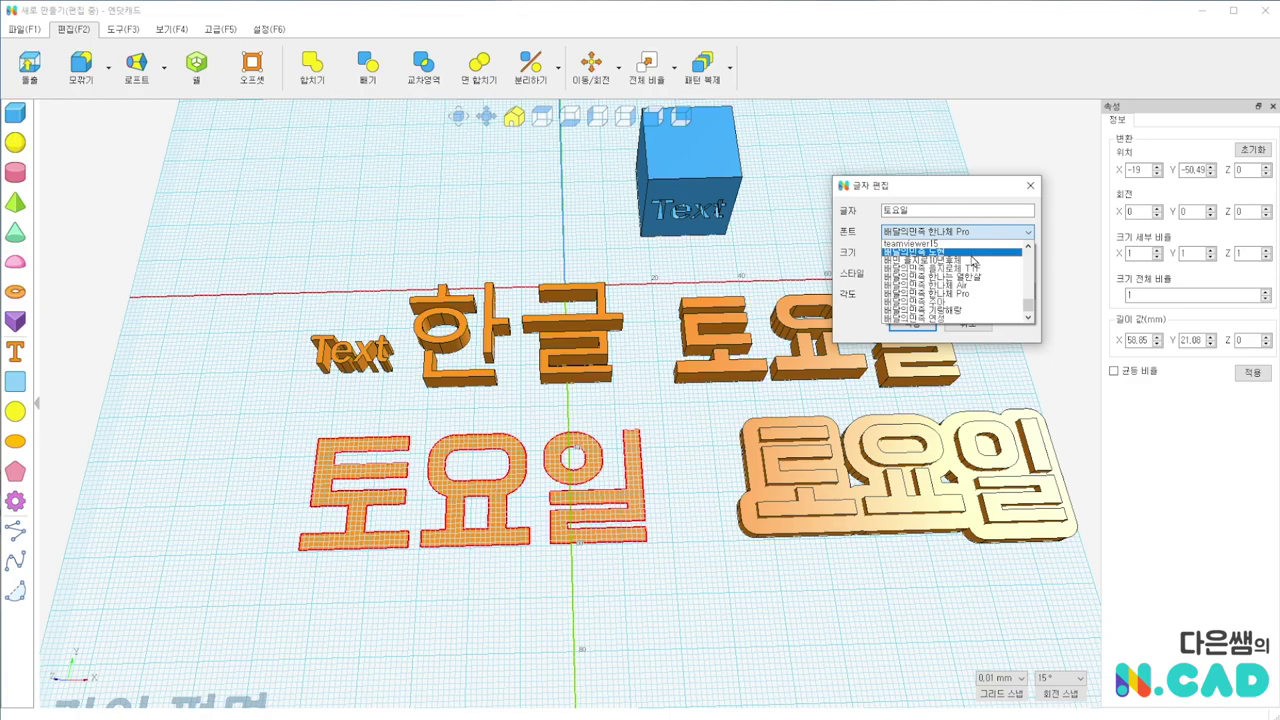
pyautogui.click(968, 253)
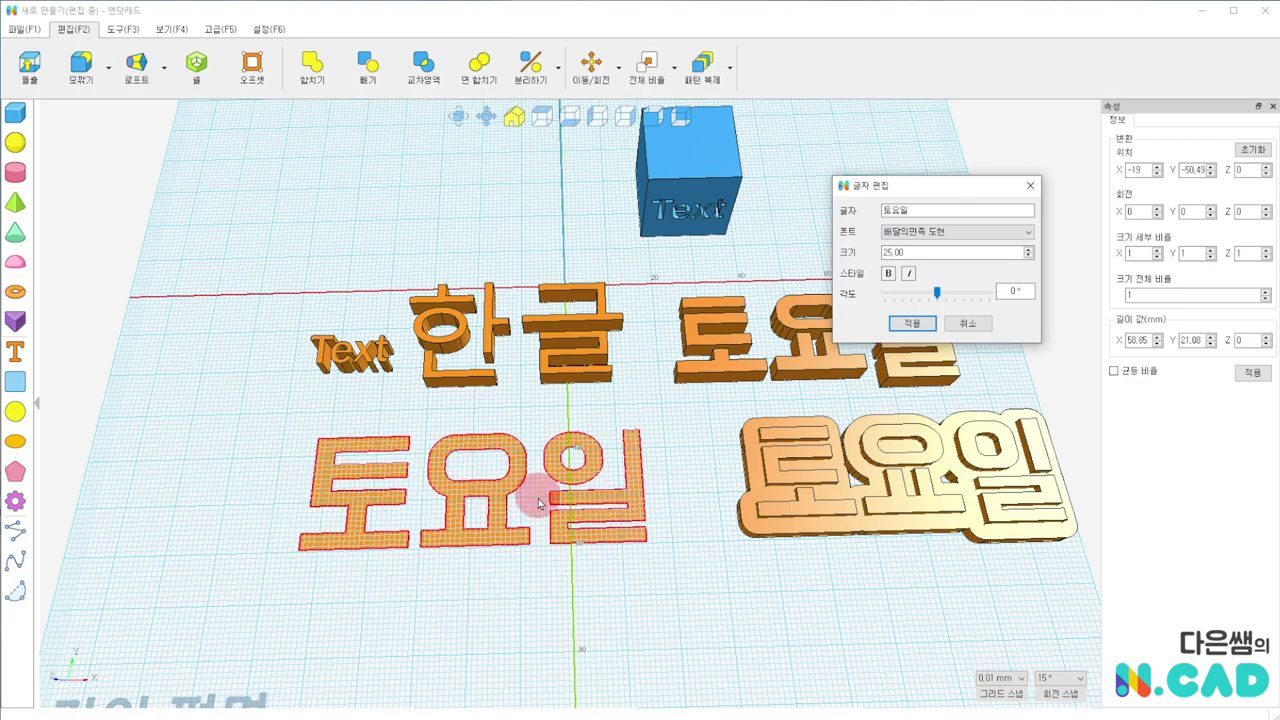
pyautogui.click(980, 237)
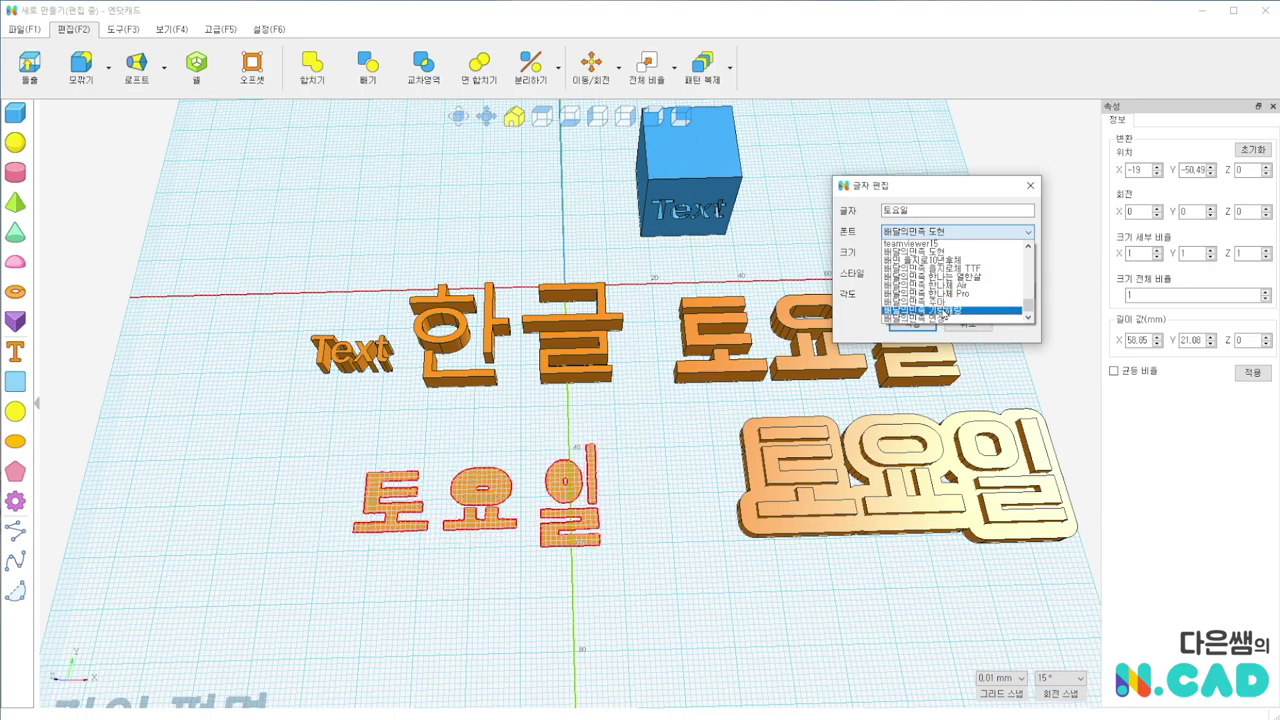
pyautogui.click(939, 319)
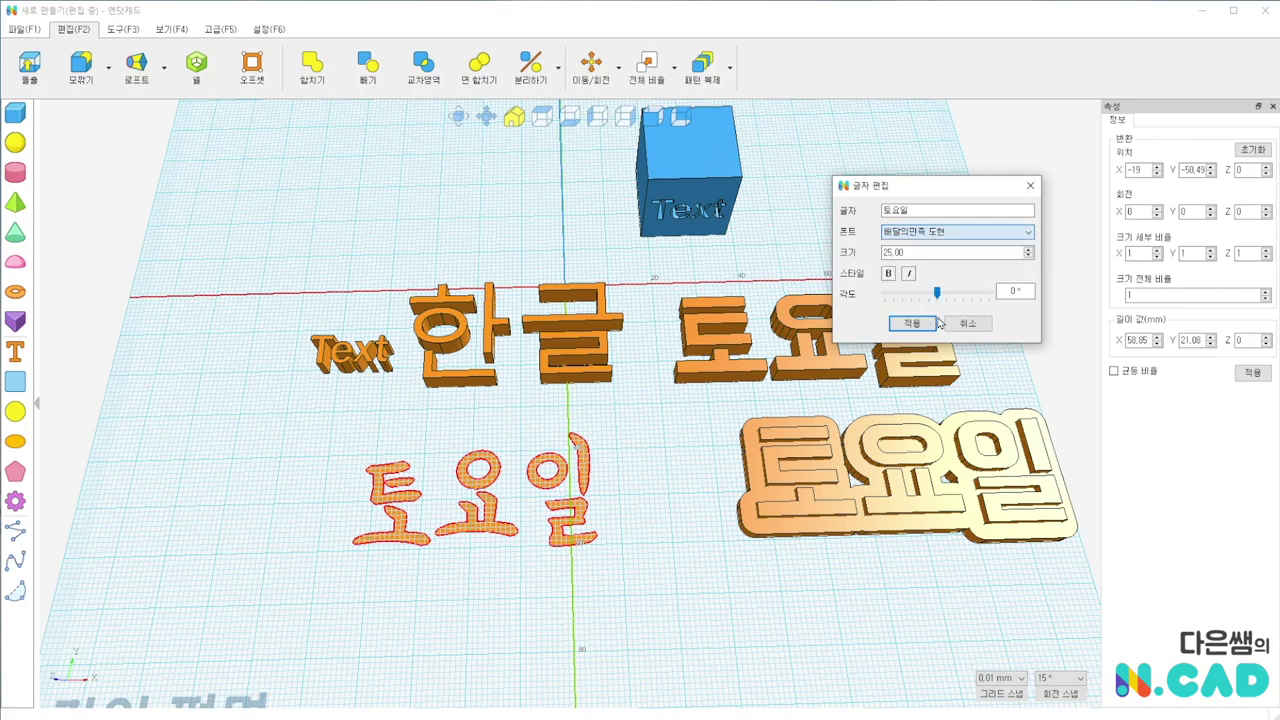
pyautogui.click(912, 323)
pyautogui.click(634, 528)
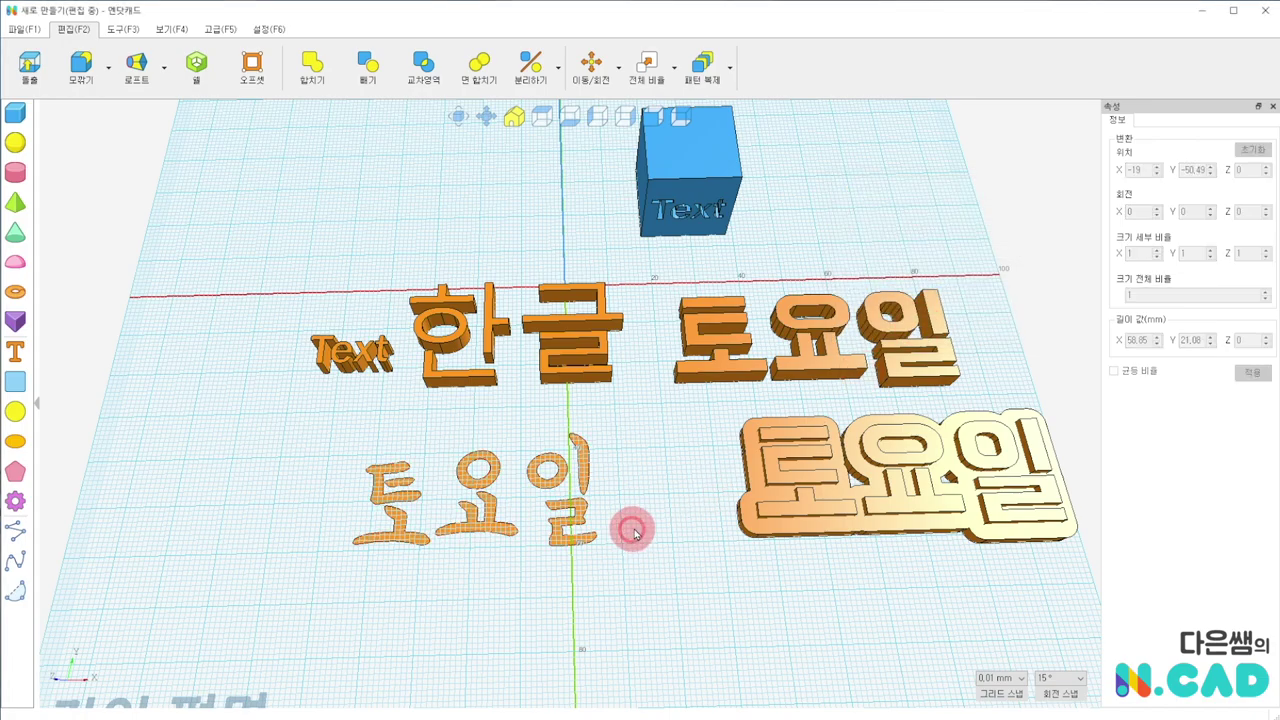
pyautogui.scroll(2, 638, 514)
pyautogui.scroll(2, 640, 514)
pyautogui.scroll(2, 638, 514)
pyautogui.scroll(1, 600, 491)
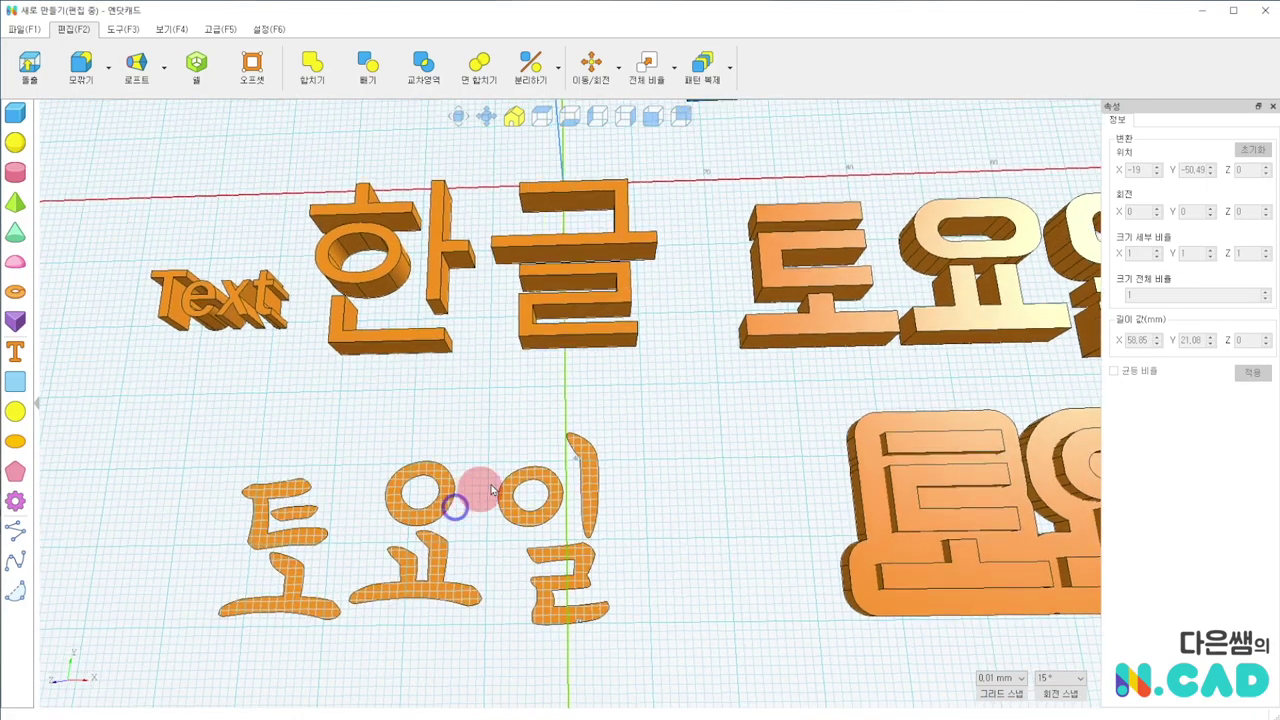
pyautogui.scroll(2, 466, 503)
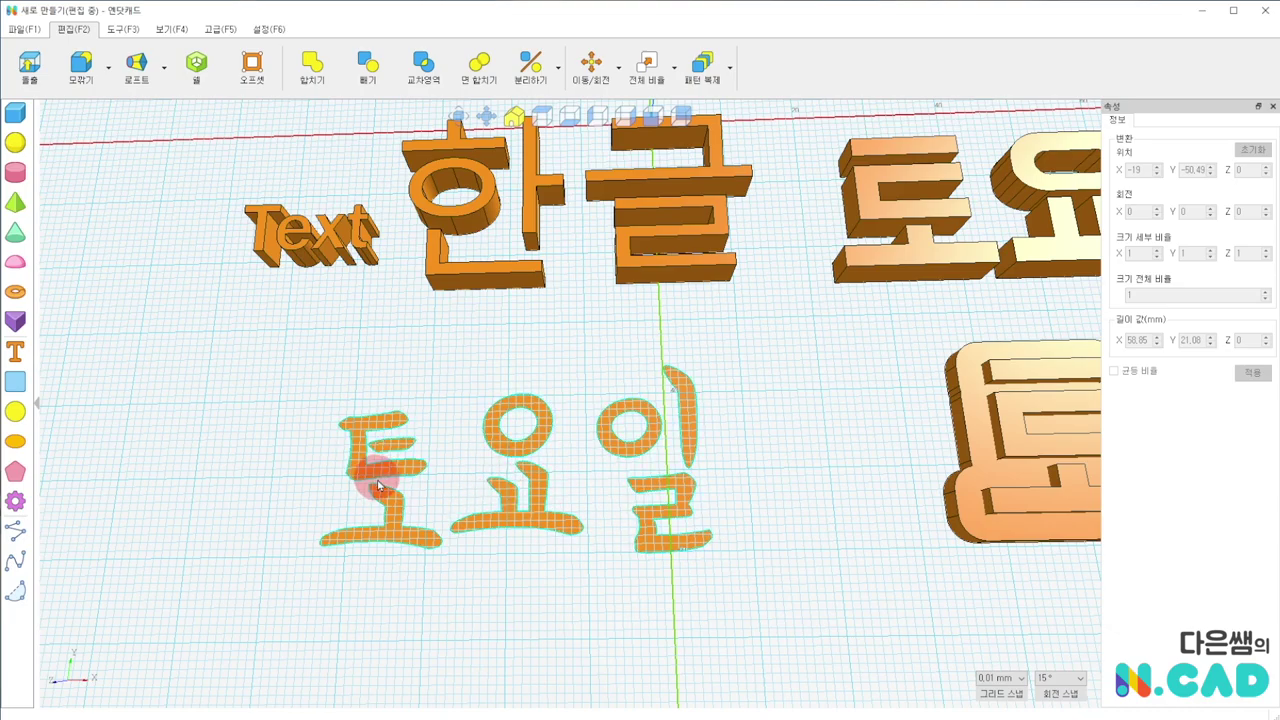
pyautogui.scroll(2, 360, 488)
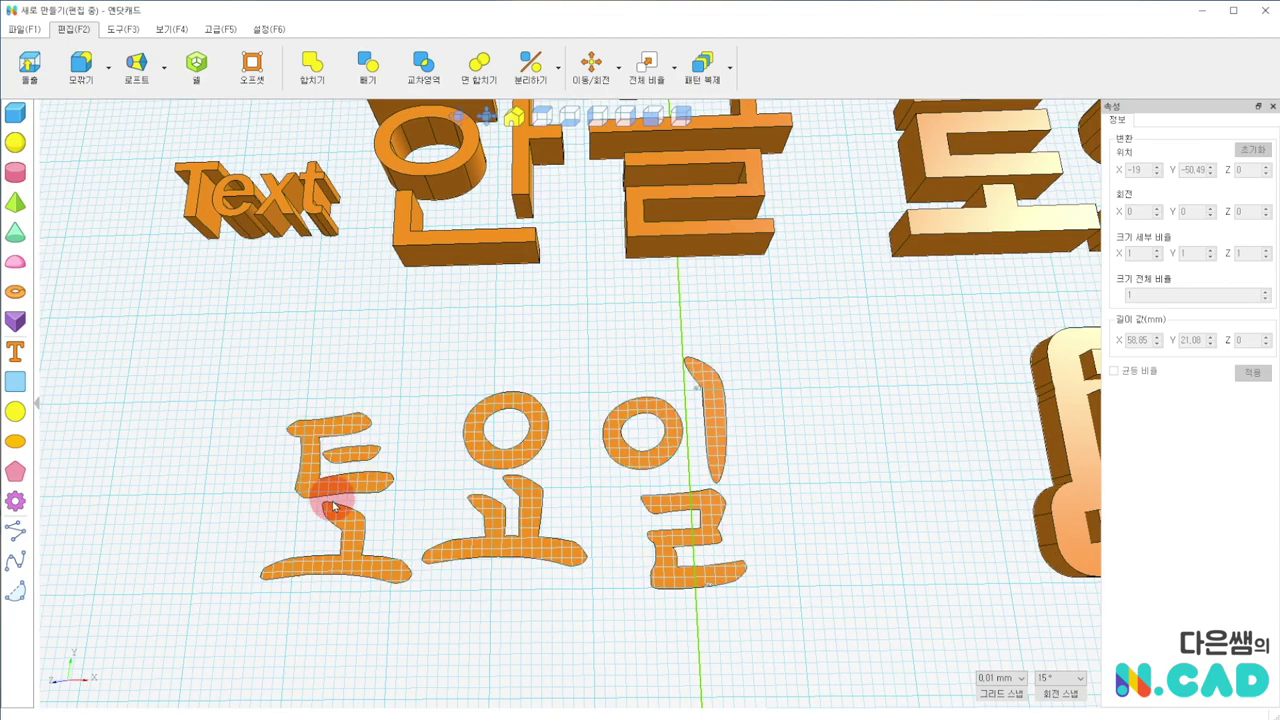
pyautogui.click(699, 451)
pyautogui.scroll(-1, 699, 451)
pyautogui.scroll(-1, 699, 451)
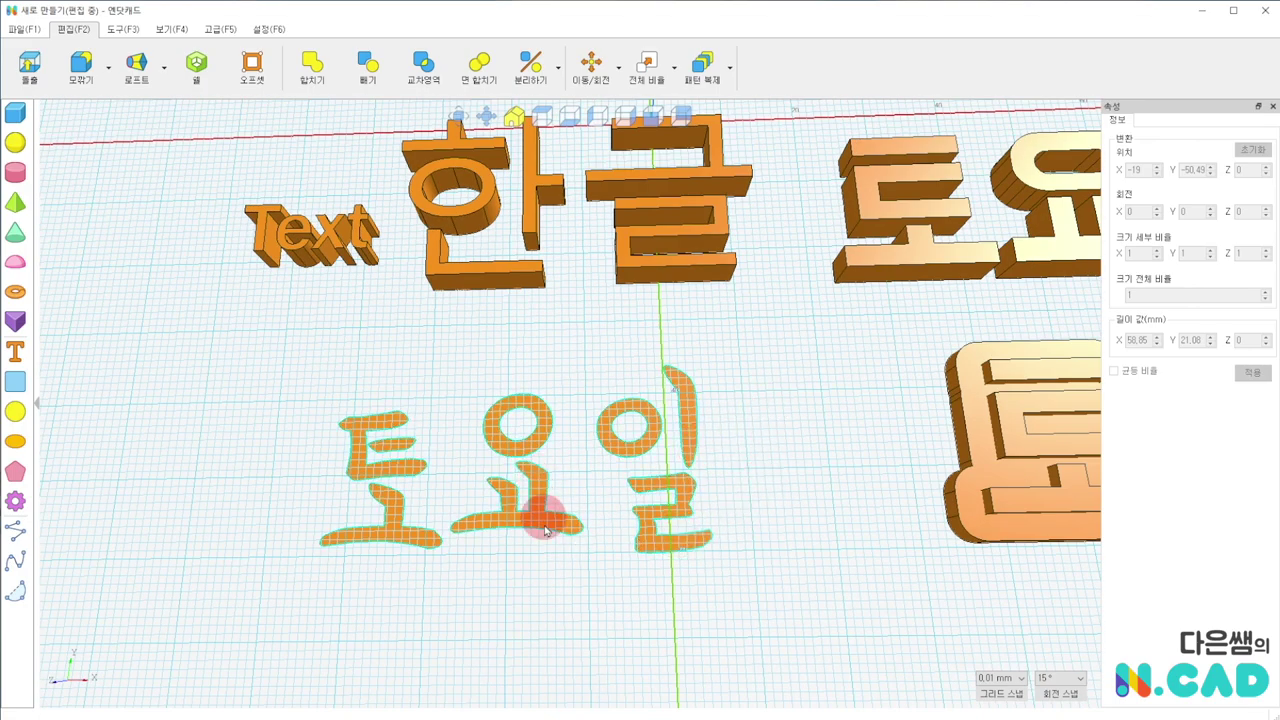
pyautogui.scroll(-1, 477, 541)
pyautogui.scroll(-1, 452, 475)
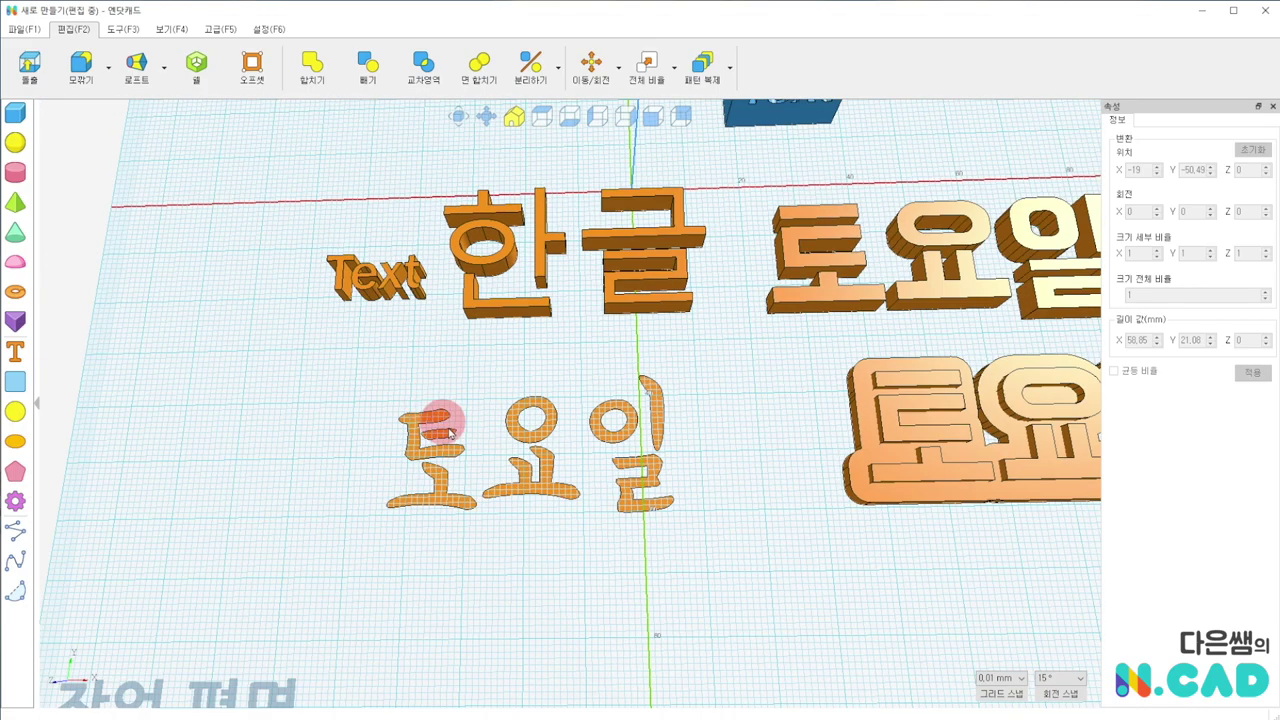
pyautogui.click(518, 482)
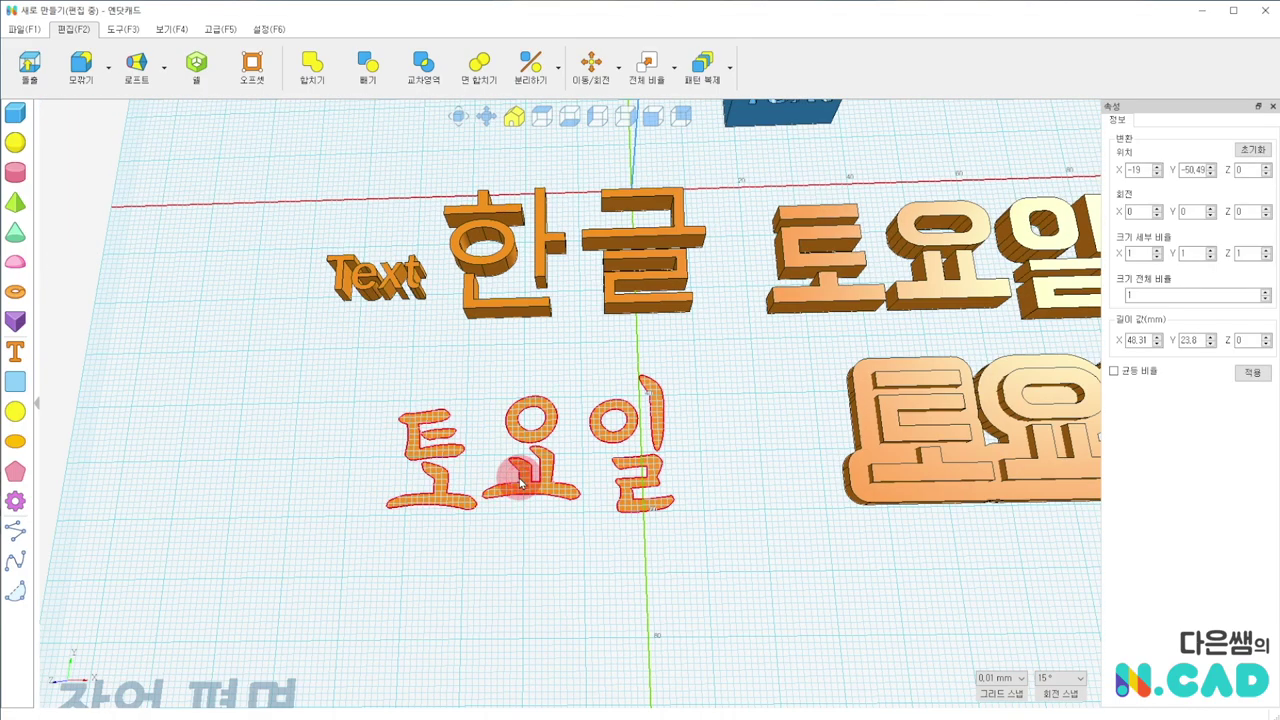
# Split the 토요일 text into separate stroke pieces
pyautogui.click(557, 64)
pyautogui.click(561, 70)
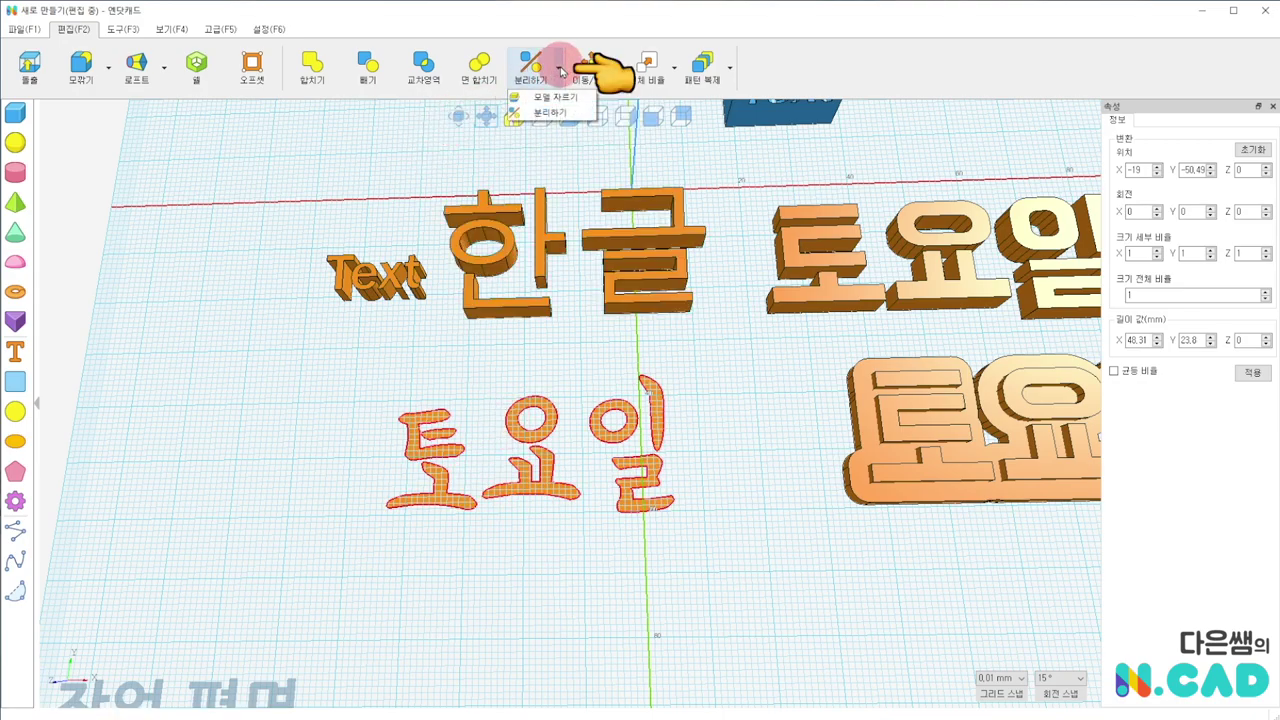
pyautogui.click(563, 113)
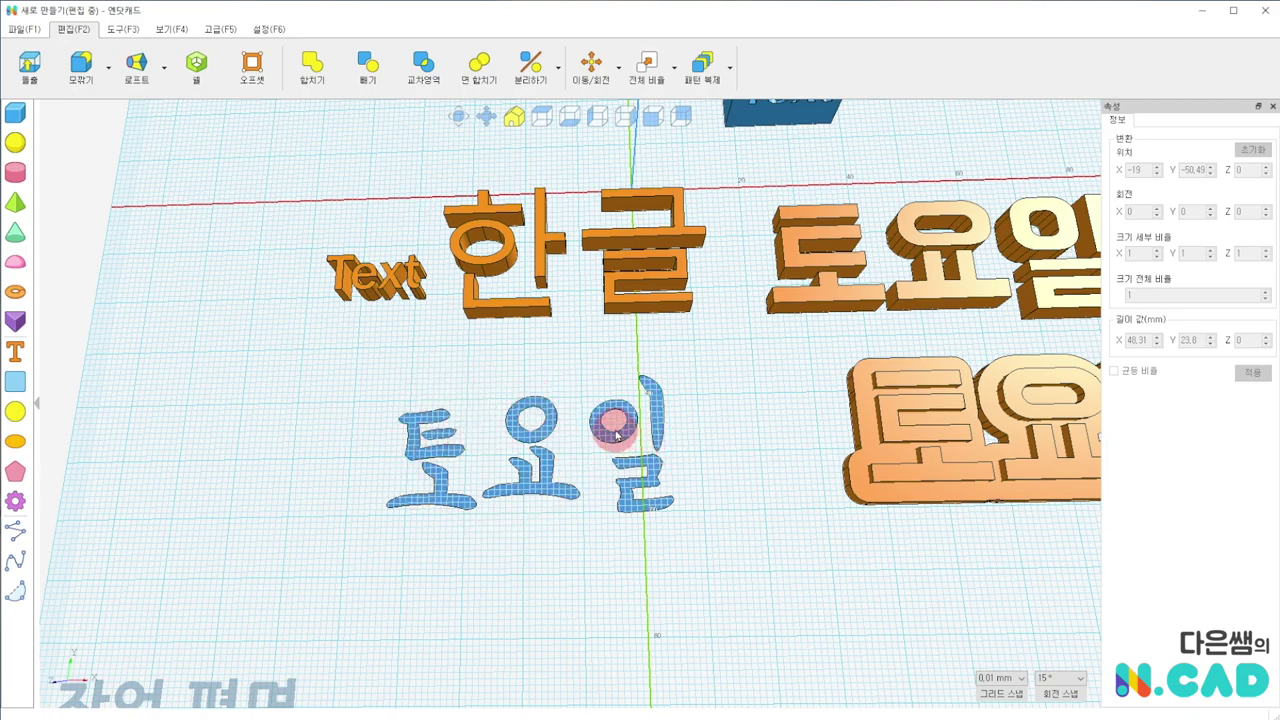
pyautogui.click(524, 412)
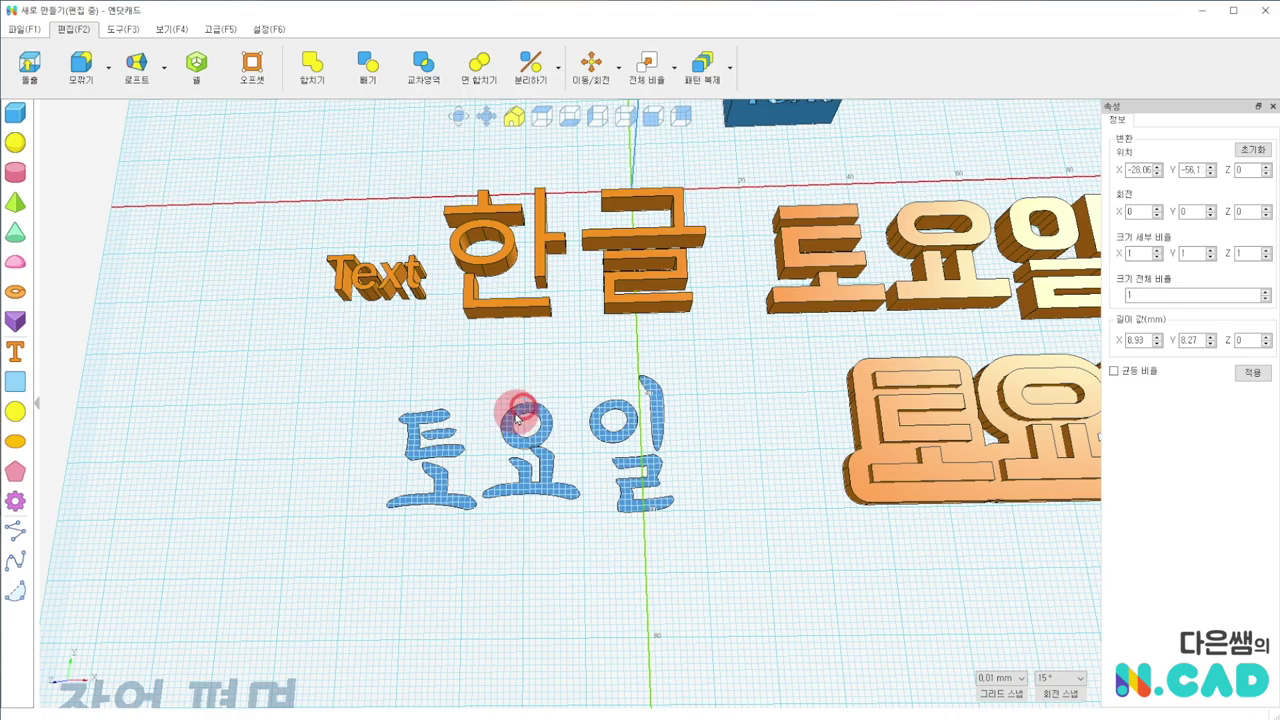
pyautogui.click(604, 413)
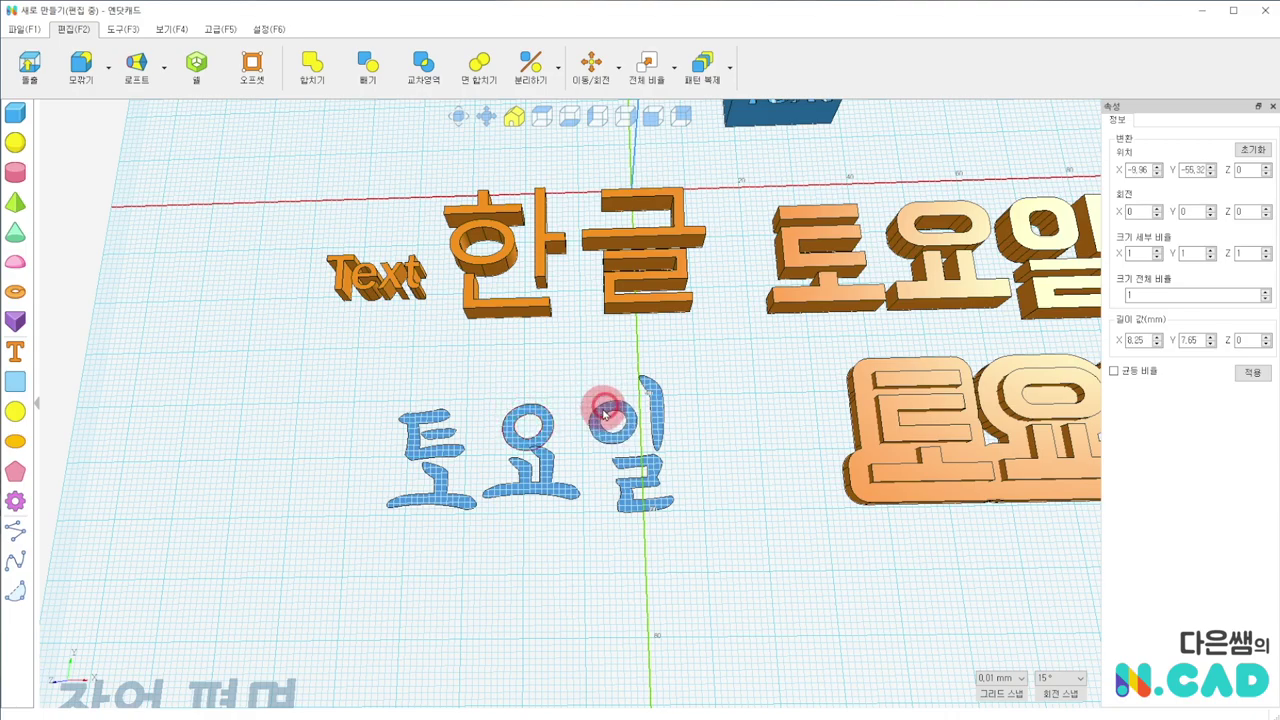
pyautogui.click(487, 386)
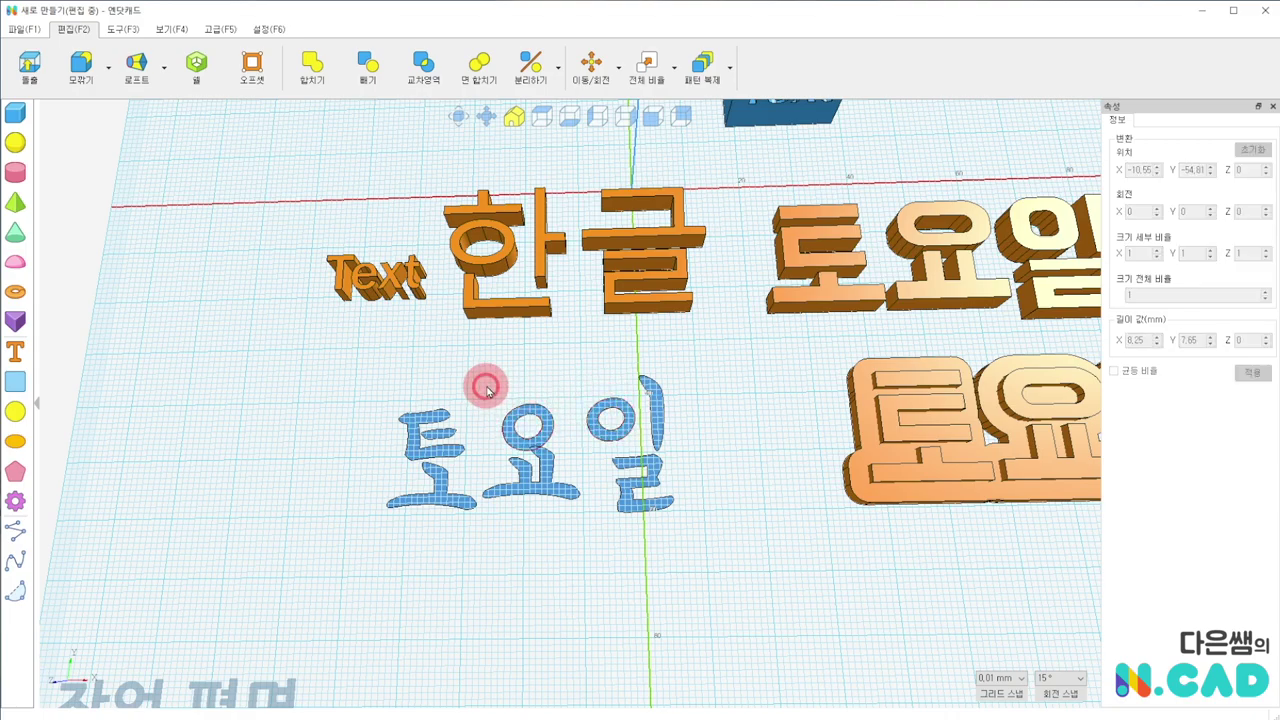
# Drag the ㅛ, ㅇ, ㄹ and ㅣ pieces inward so each overlaps its neighbour
pyautogui.scroll(2, 443, 457)
pyautogui.scroll(2, 443, 457)
pyautogui.click(443, 472)
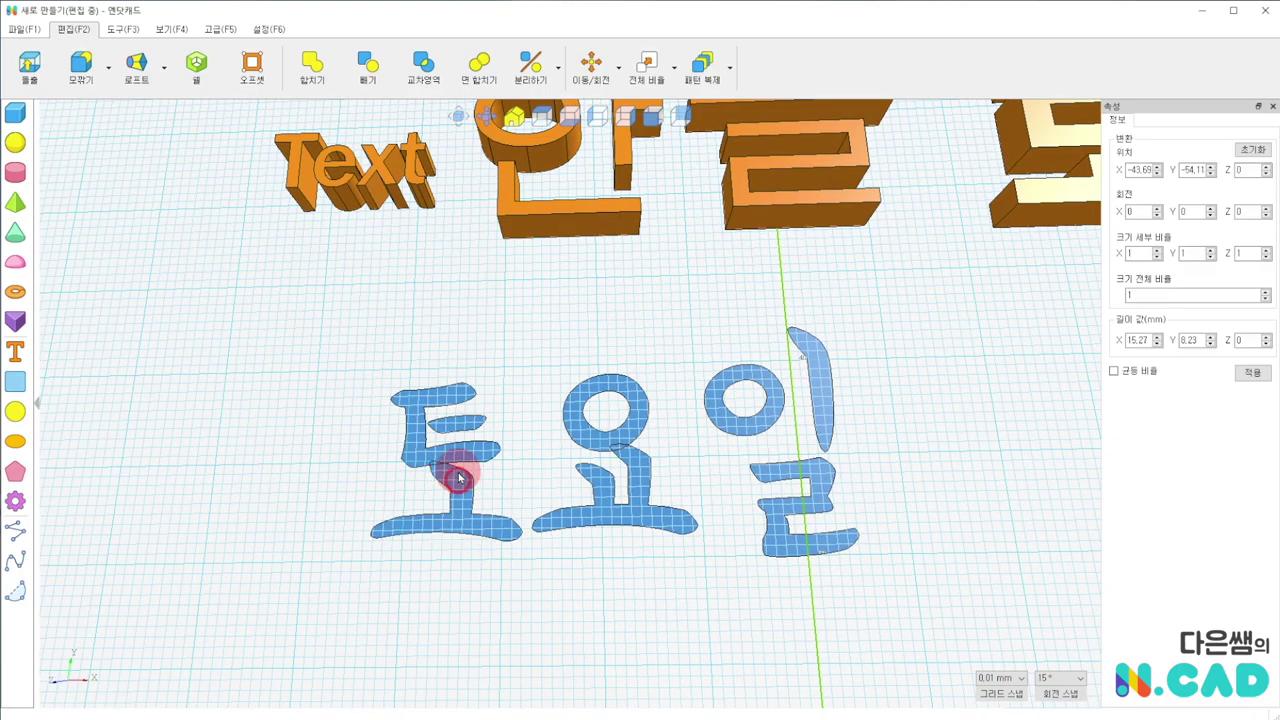
pyautogui.click(689, 540)
pyautogui.click(600, 490)
pyautogui.moveTo(600, 490); pyautogui.dragTo(582, 482)
pyautogui.moveTo(596, 432); pyautogui.dragTo(586, 428)
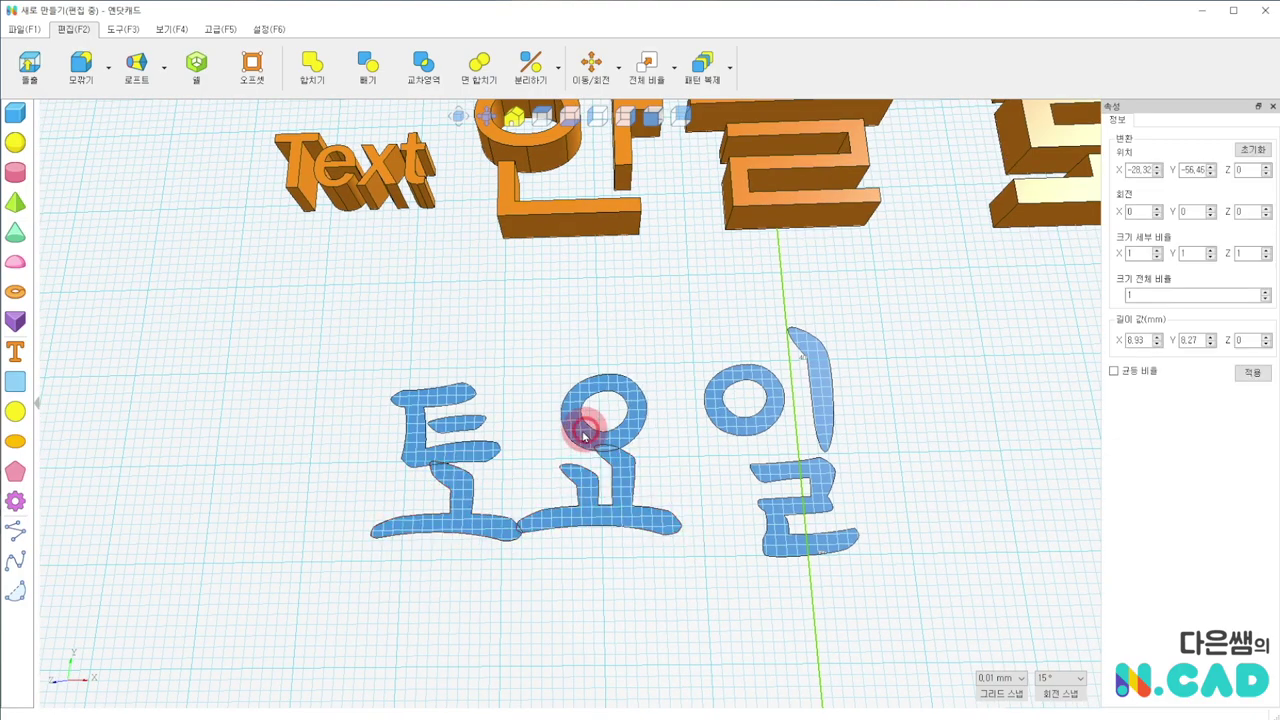
pyautogui.moveTo(791, 461); pyautogui.dragTo(710, 480)
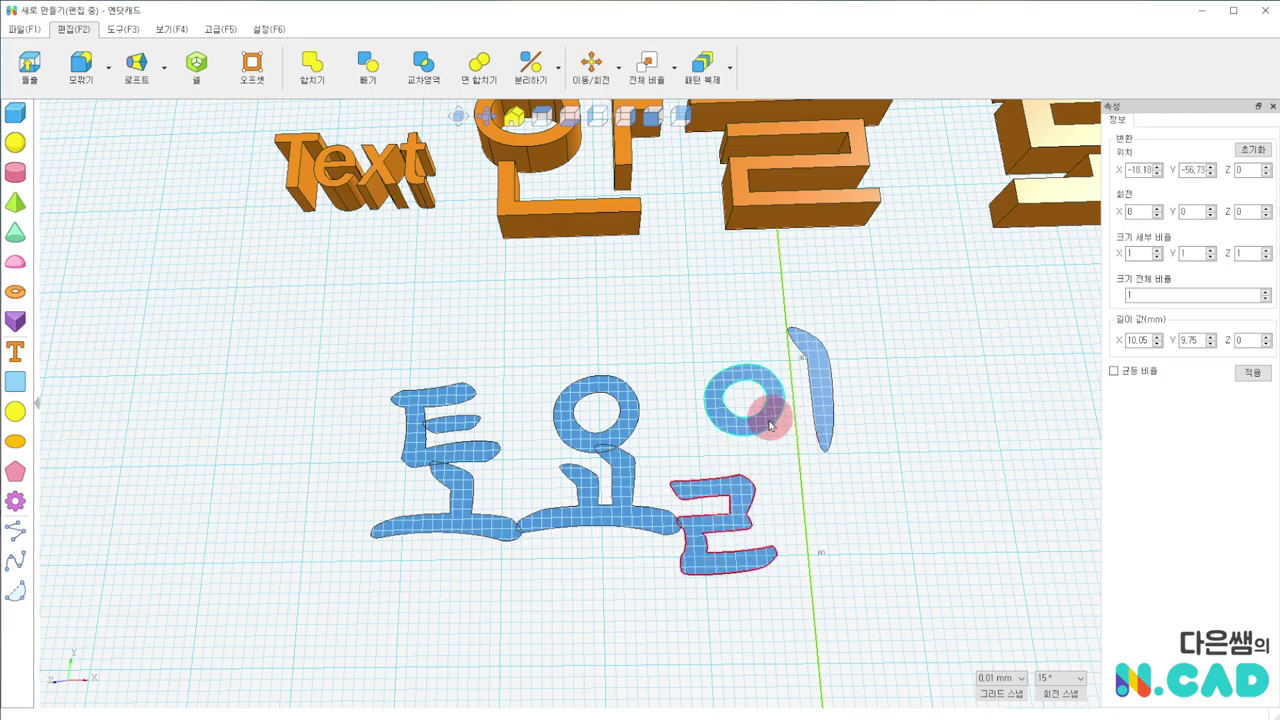
pyautogui.moveTo(766, 414); pyautogui.dragTo(715, 428)
pyautogui.moveTo(835, 405)
pyautogui.mouseDown()
pyautogui.moveTo(757, 443)
pyautogui.moveTo(720, 437)
pyautogui.mouseUp()
pyautogui.click(876, 455)
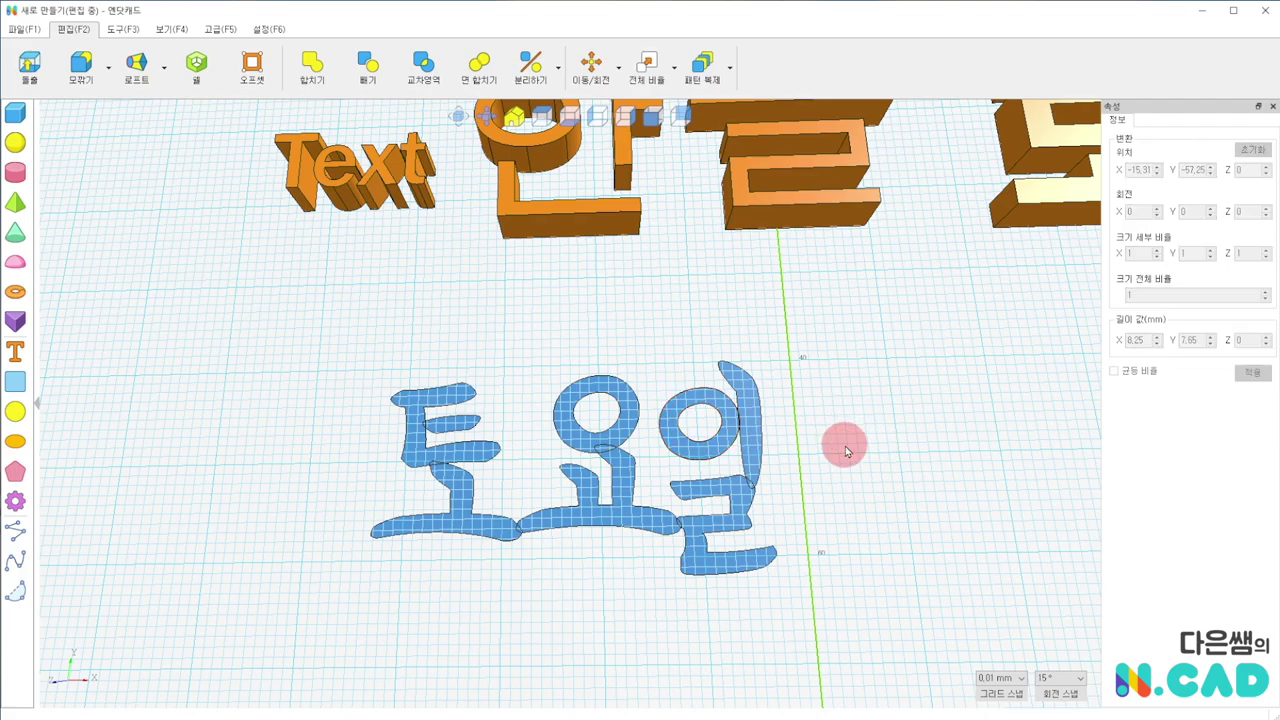
# Union the 토요일 pieces with 합치기 into one 40.24 × 21.84 mm shape, then nudge it left
pyautogui.scroll(1, 845, 450)
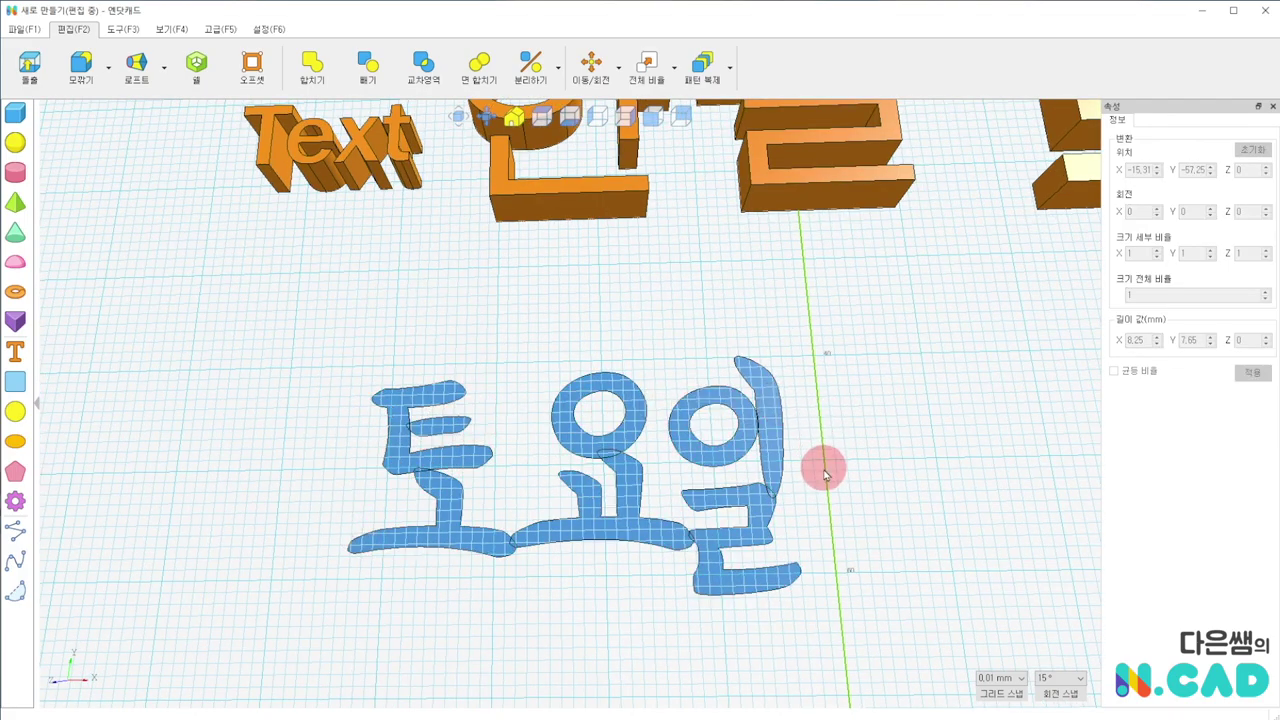
pyautogui.scroll(-2, 825, 470)
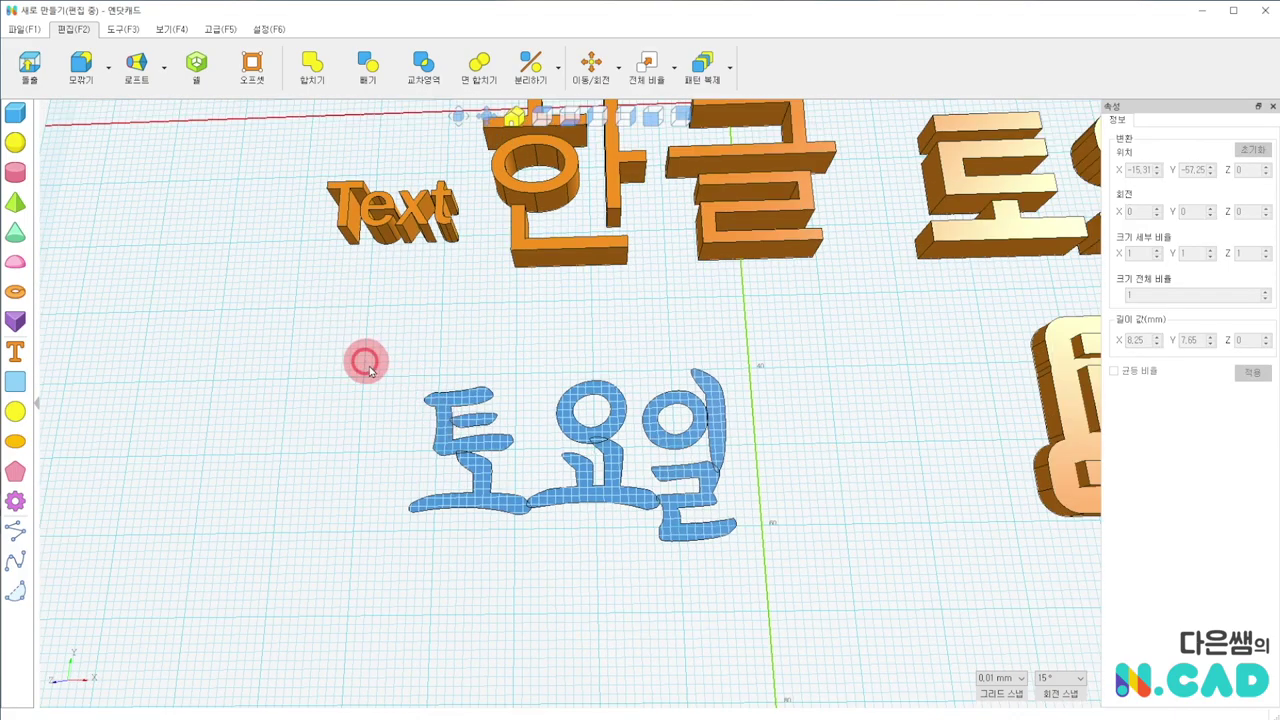
pyautogui.click(562, 474)
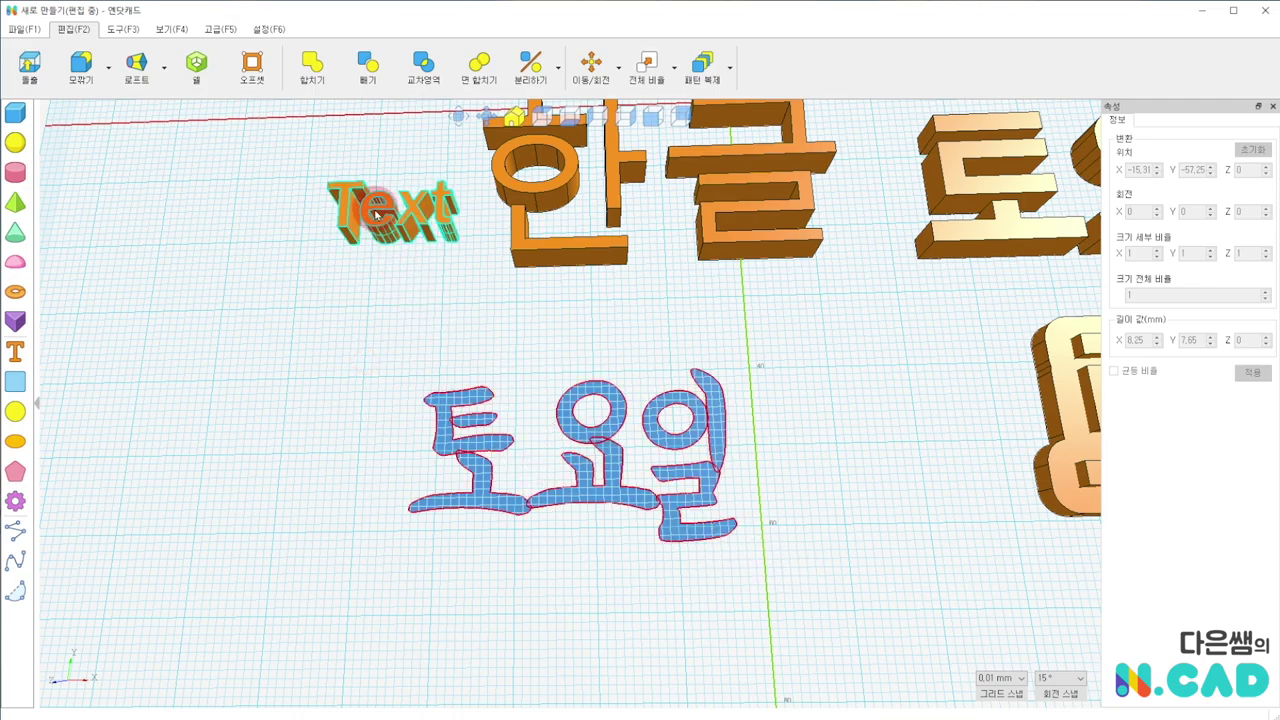
pyautogui.click(320, 76)
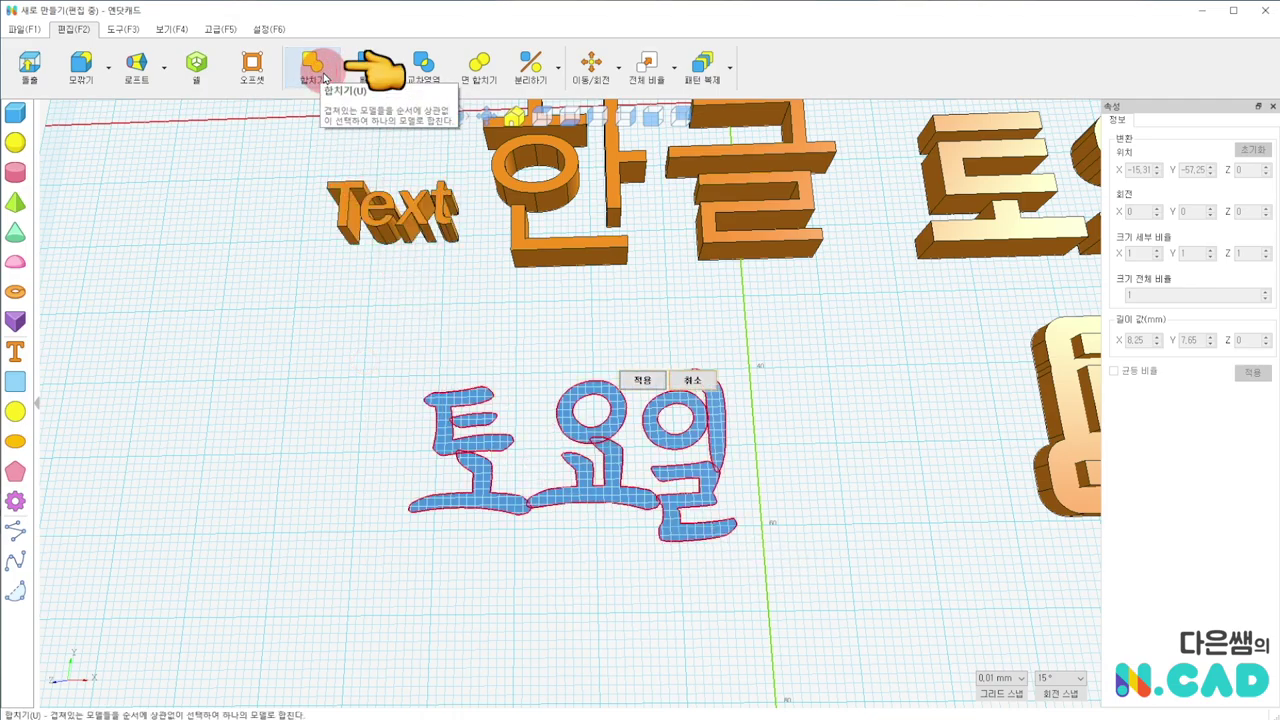
pyautogui.click(634, 371)
pyautogui.click(583, 316)
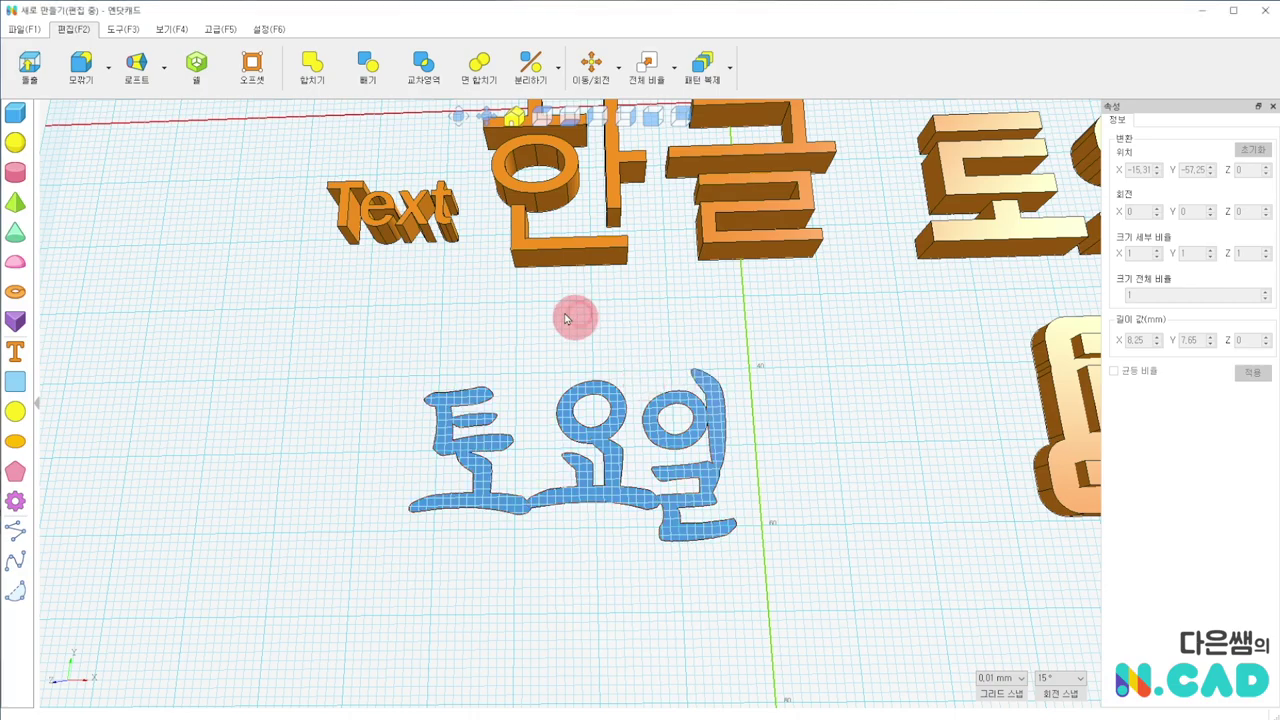
pyautogui.moveTo(674, 427)
pyautogui.mouseDown()
pyautogui.moveTo(563, 410)
pyautogui.moveTo(658, 445)
pyautogui.mouseUp()
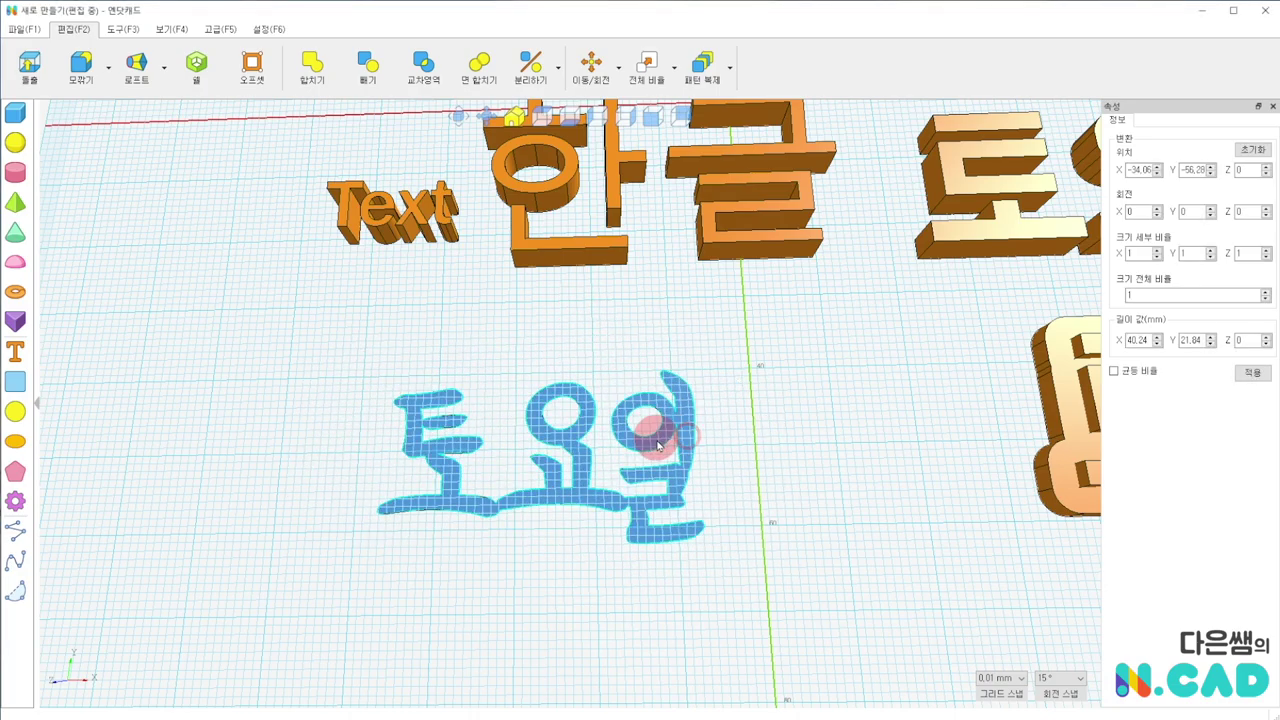
# Extrude the merged 토요일 face 5 mm into solid blue letters and check its height
pyautogui.click(357, 371)
pyautogui.click(29, 68)
pyautogui.click(445, 399)
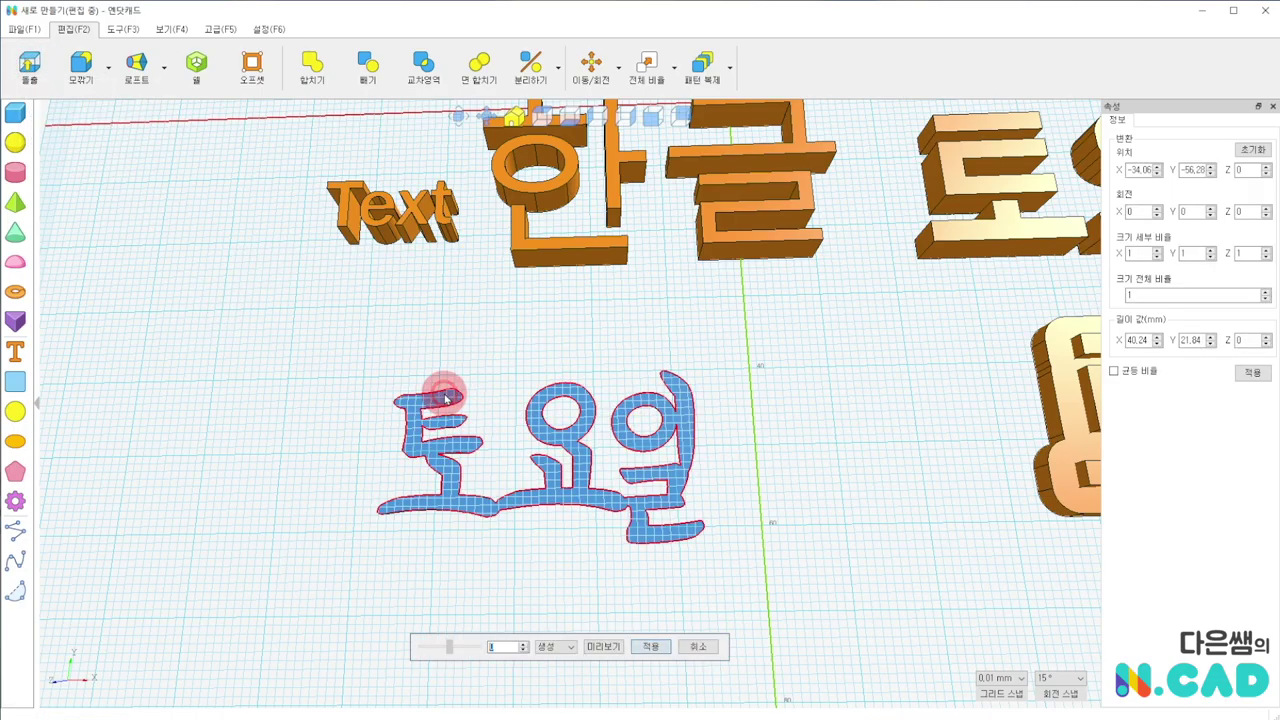
pyautogui.click(608, 646)
pyautogui.press('Return')
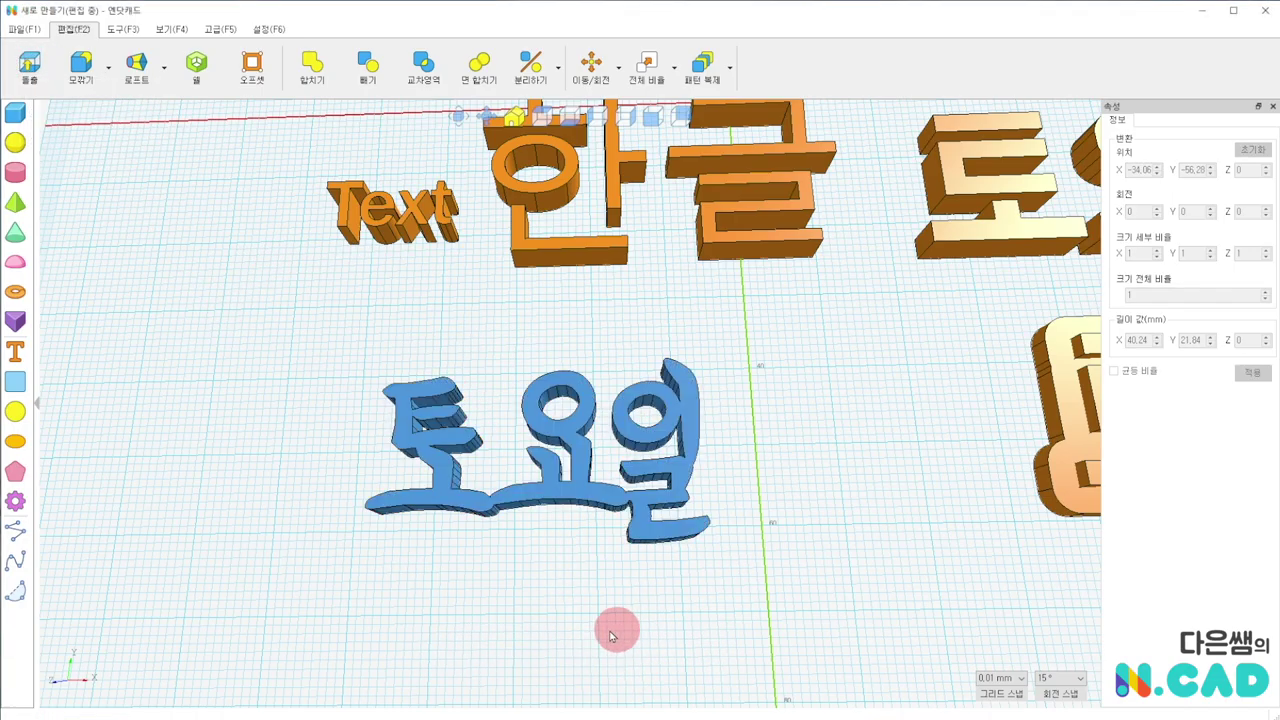
pyautogui.moveTo(608, 628)
pyautogui.mouseDown(button='right')
pyautogui.moveTo(628, 498)
pyautogui.moveTo(631, 574)
pyautogui.mouseUp(button='right')
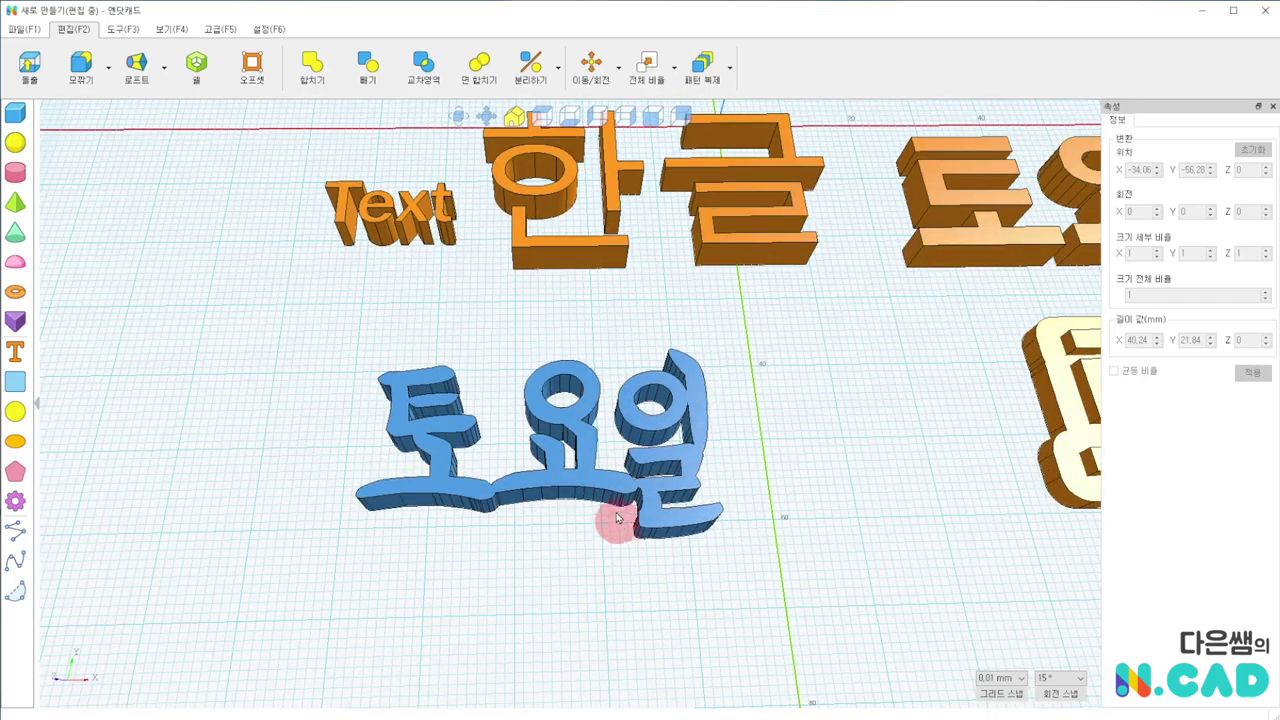
pyautogui.click(596, 472)
pyautogui.click(823, 443)
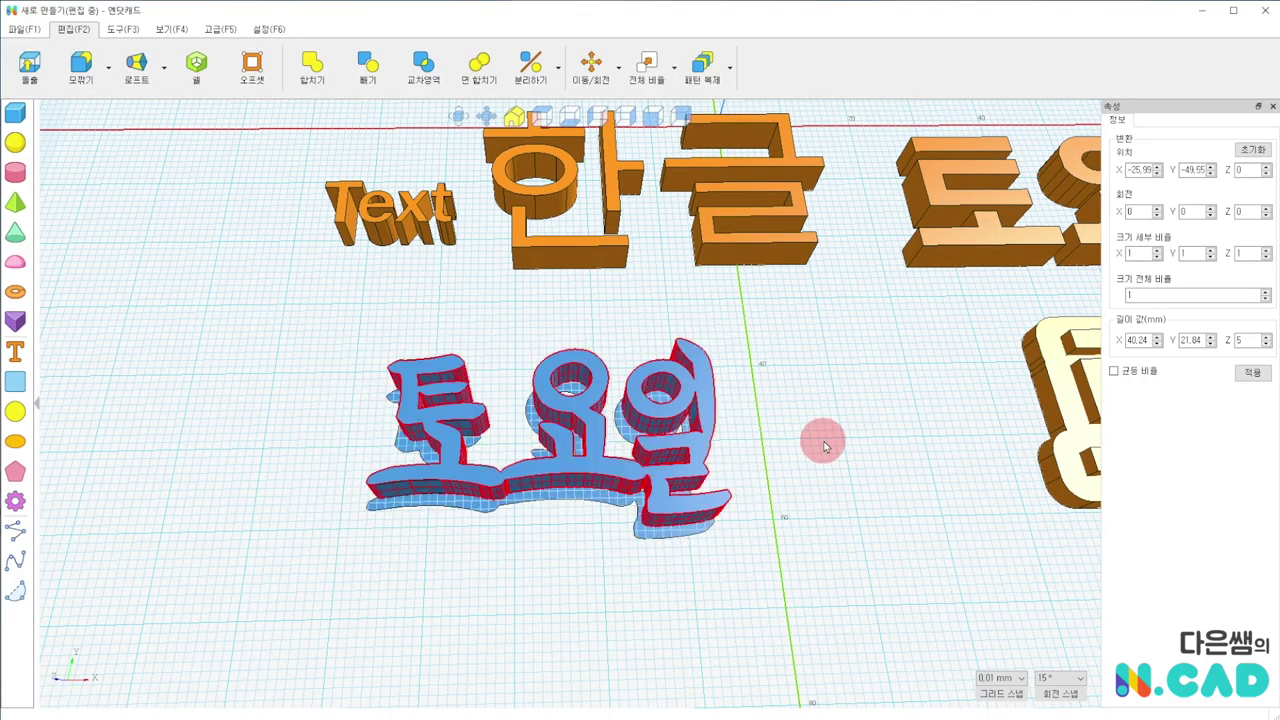
pyautogui.moveTo(823, 443); pyautogui.dragTo(823, 447, button='right')
pyautogui.scroll(-2, 823, 447)
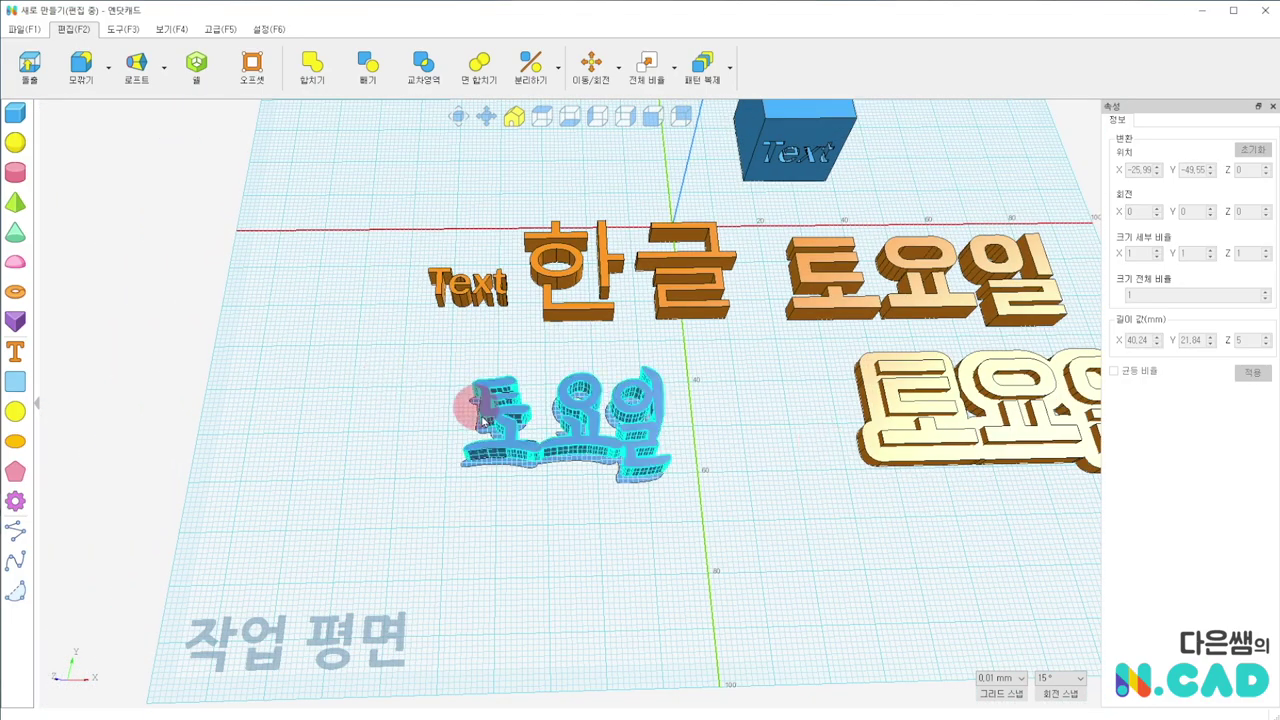
# Create the text 세종대왕 and place it below the other lettering
pyautogui.click(15, 351)
pyautogui.write('세종대')
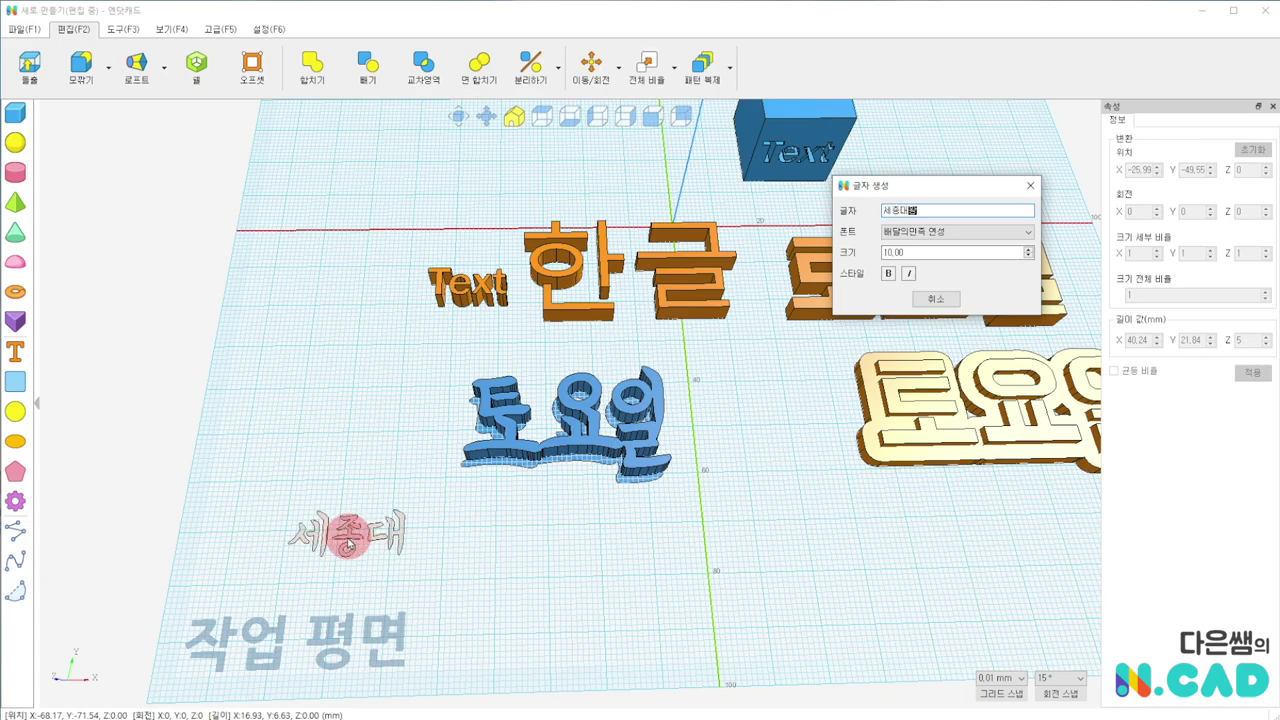
pyautogui.write('왕')
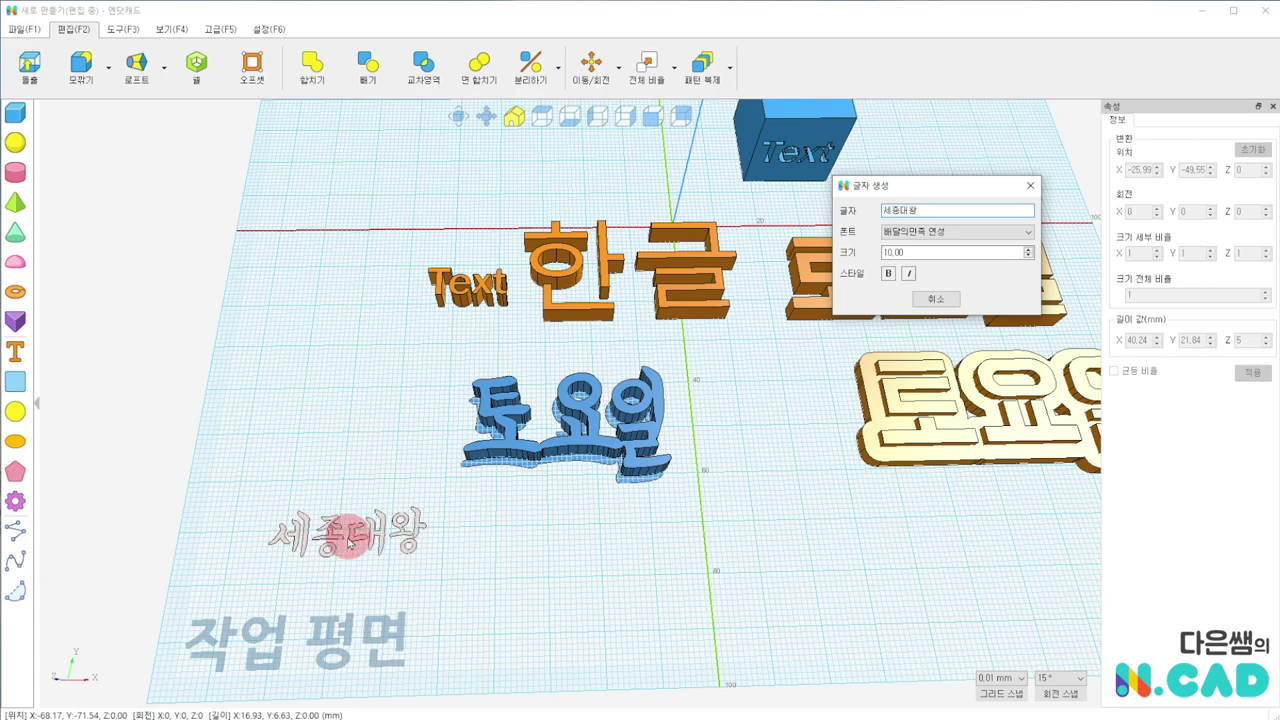
pyautogui.click(348, 541)
pyautogui.scroll(2, 310, 550)
pyautogui.click(300, 550)
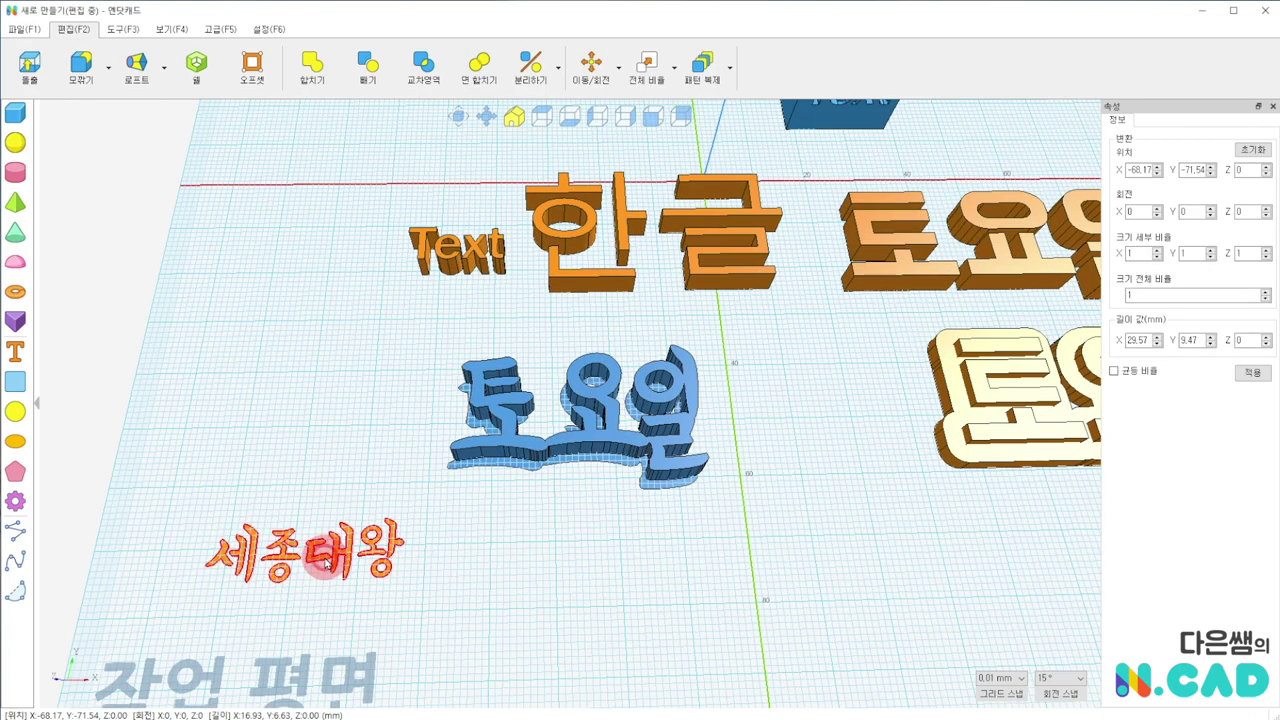
# Extrude the 세종대왕 text into solid orange 3D letters
pyautogui.click(14, 281)
pyautogui.click(651, 646)
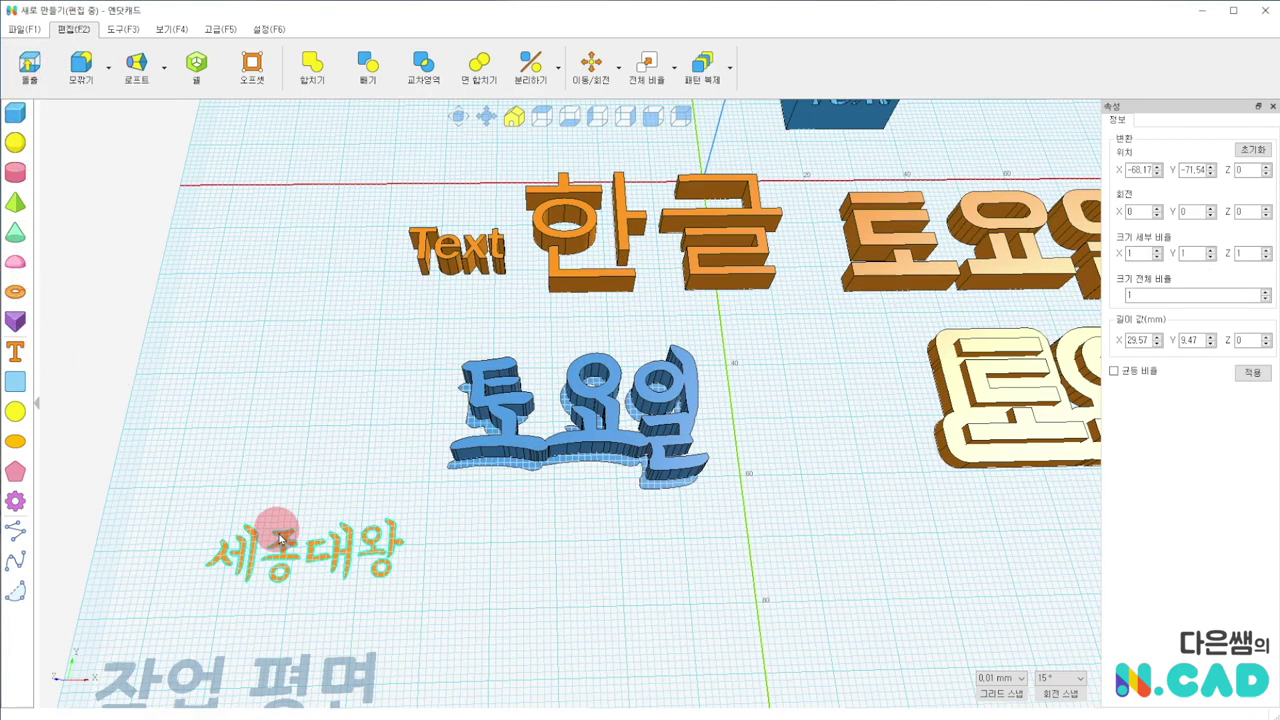
pyautogui.click(28, 72)
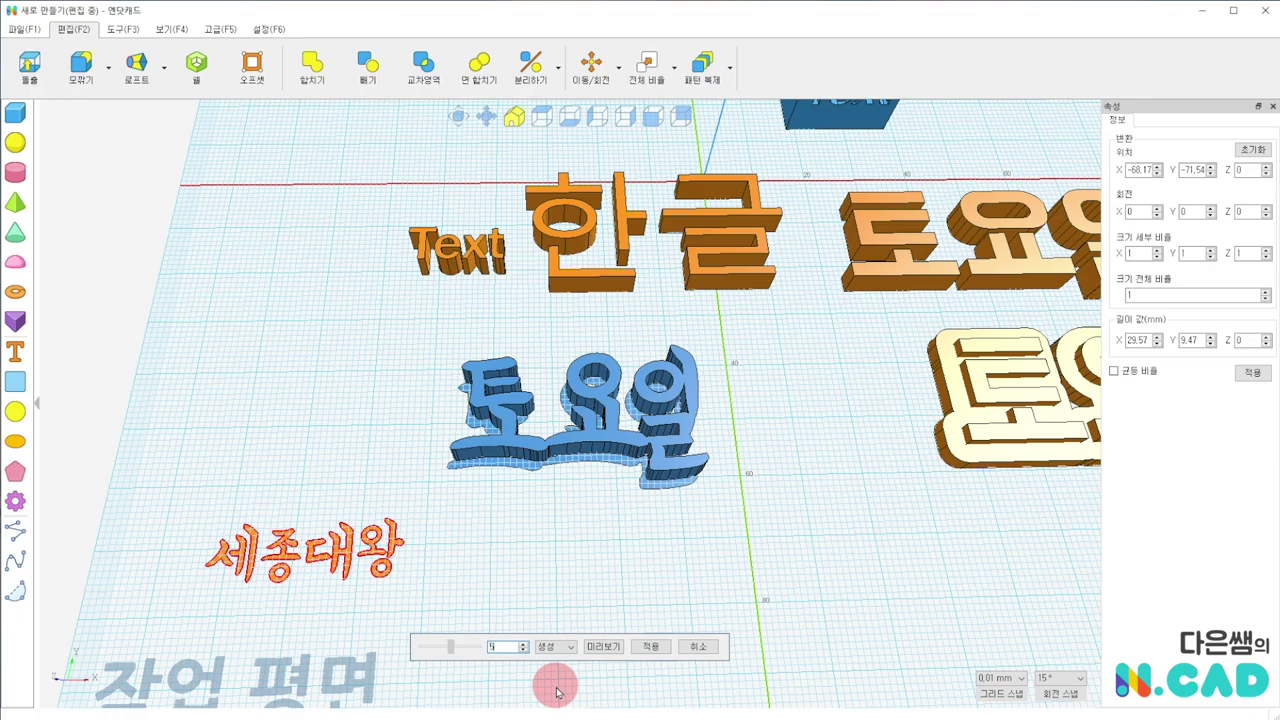
pyautogui.click(655, 645)
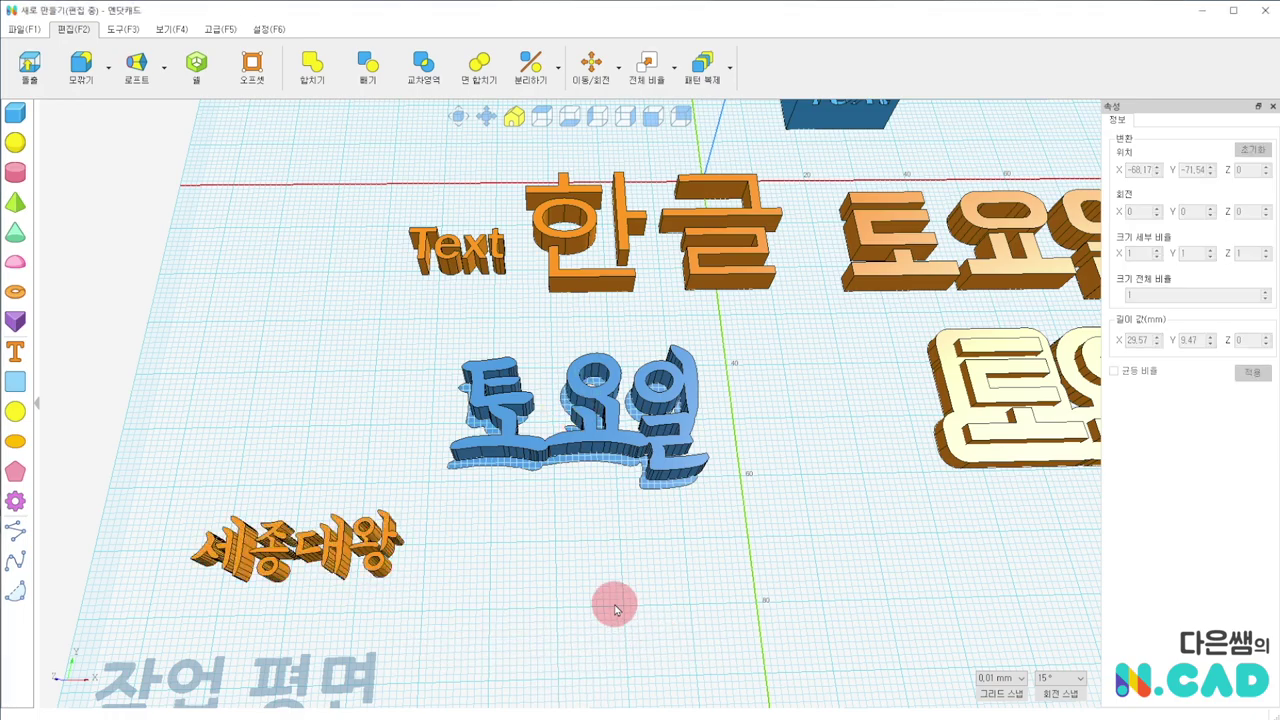